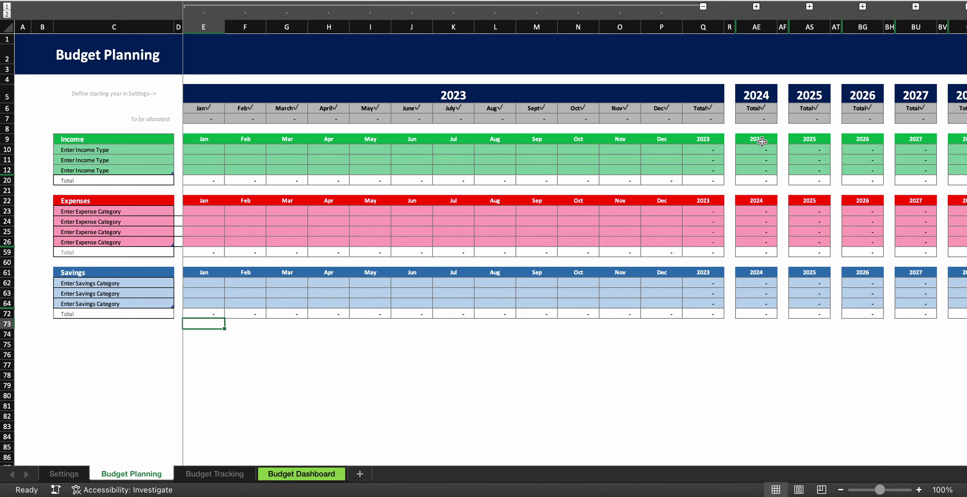
Step: Examine the 2023 to 2032 budget blocks, collapsing and expanding the monthly columns of 2023, 2024 and 2025
{"action": "scroll", "coordinate": [756, 141], "scroll_direction": "right", "scroll_amount": 5}
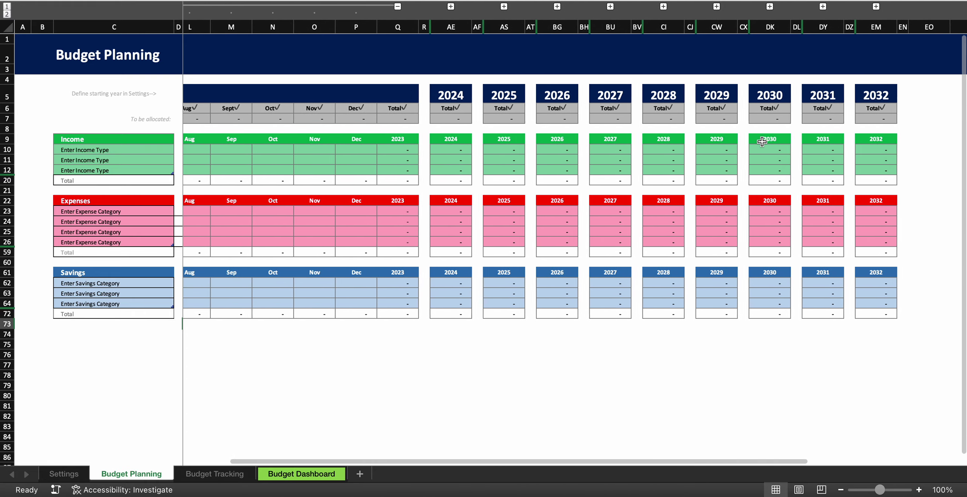
{"action": "scroll", "coordinate": [763, 141], "scroll_direction": "left", "scroll_amount": 8}
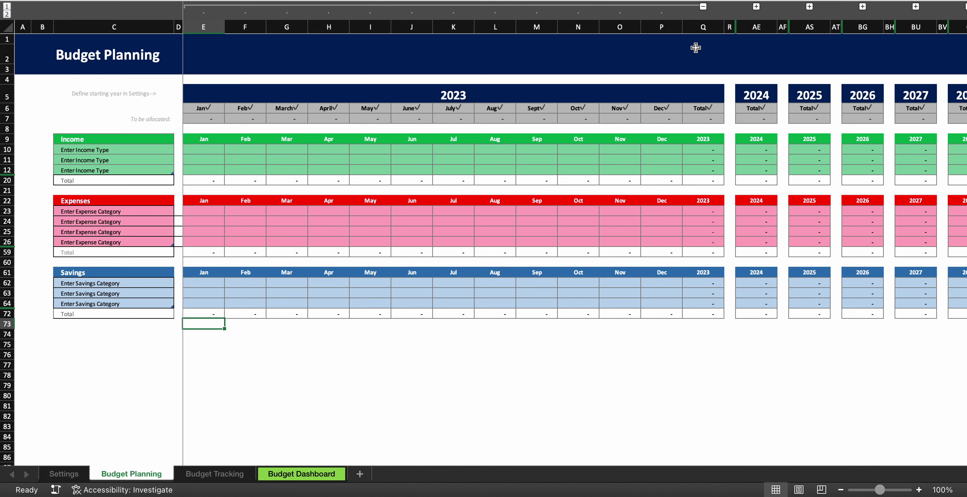
{"action": "left_click", "coordinate": [703, 7]}
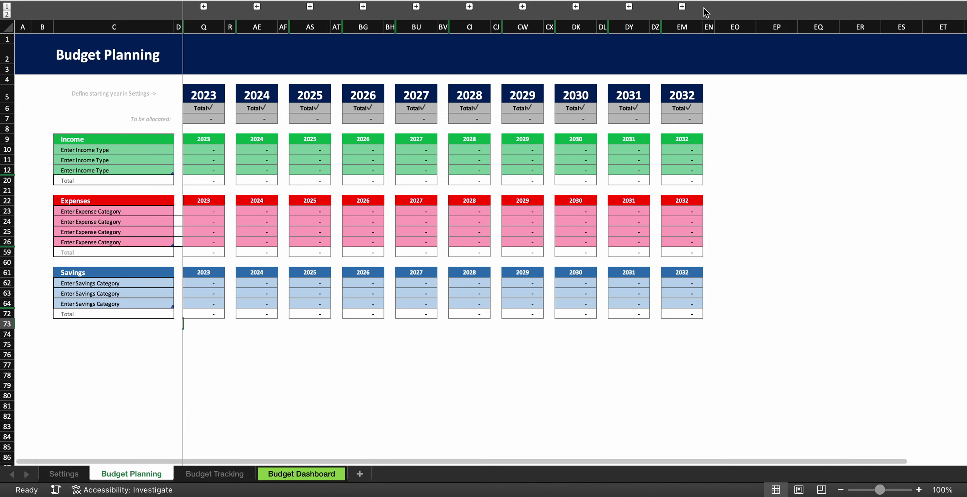
{"action": "left_click", "coordinate": [257, 6]}
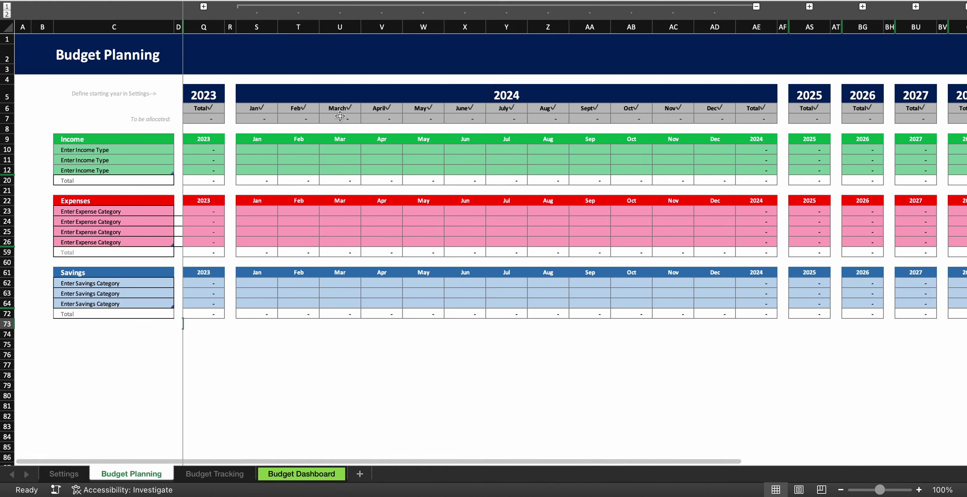
{"action": "scroll", "coordinate": [417, 157], "scroll_direction": "down", "scroll_amount": 1}
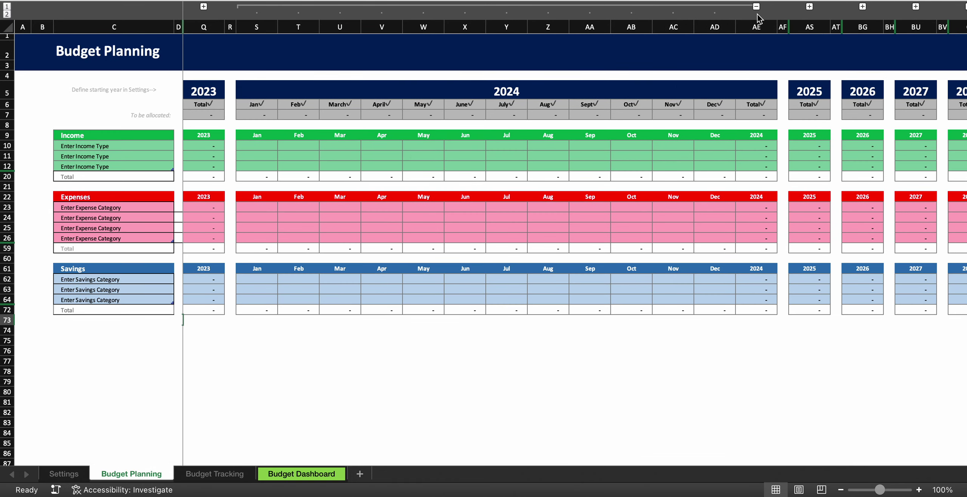
{"action": "left_click", "coordinate": [756, 6]}
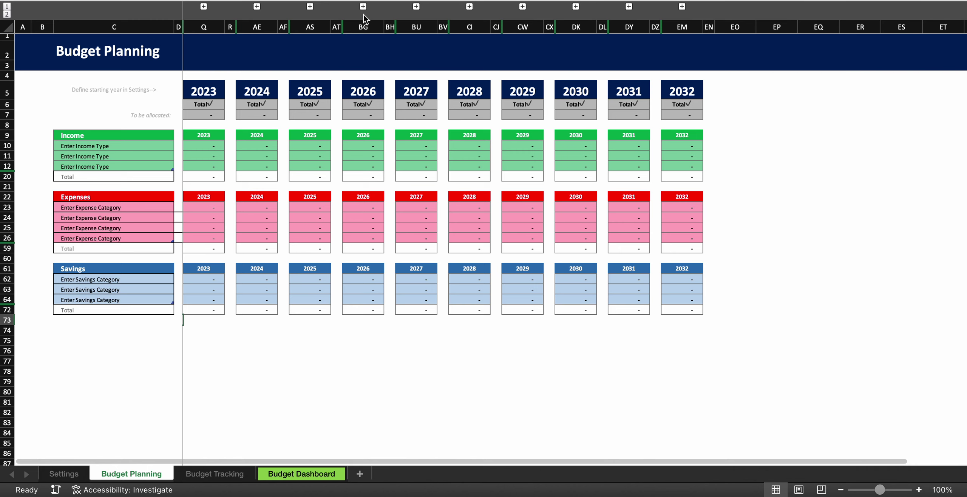
{"action": "left_click", "coordinate": [310, 7]}
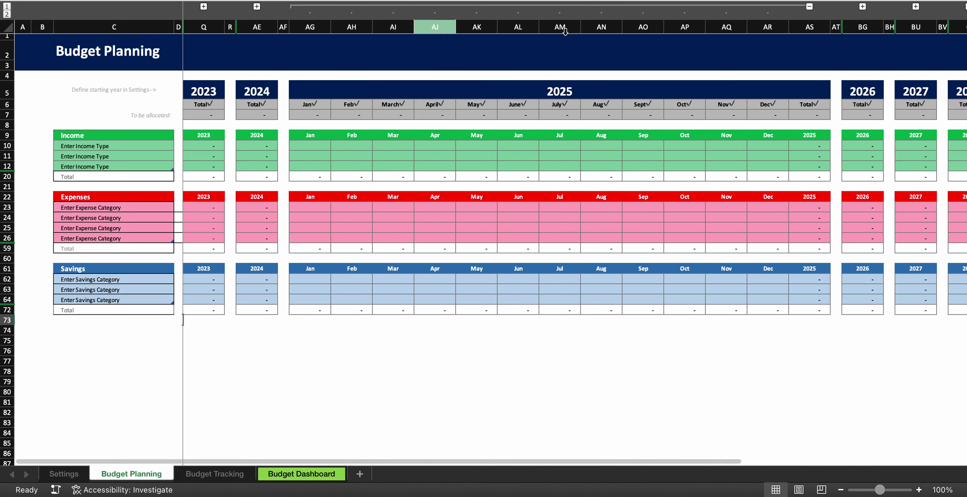
{"action": "left_click", "coordinate": [810, 7]}
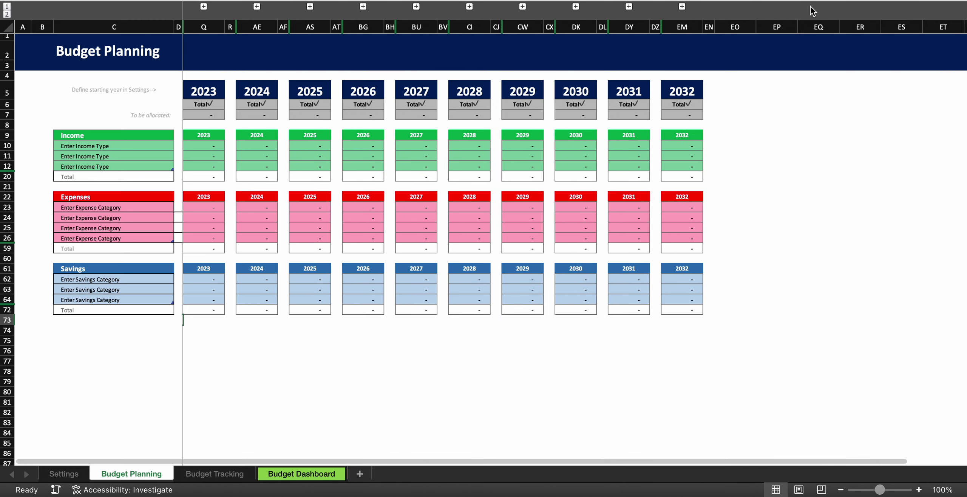
{"action": "scroll", "coordinate": [428, 78], "scroll_direction": "up", "scroll_amount": 1}
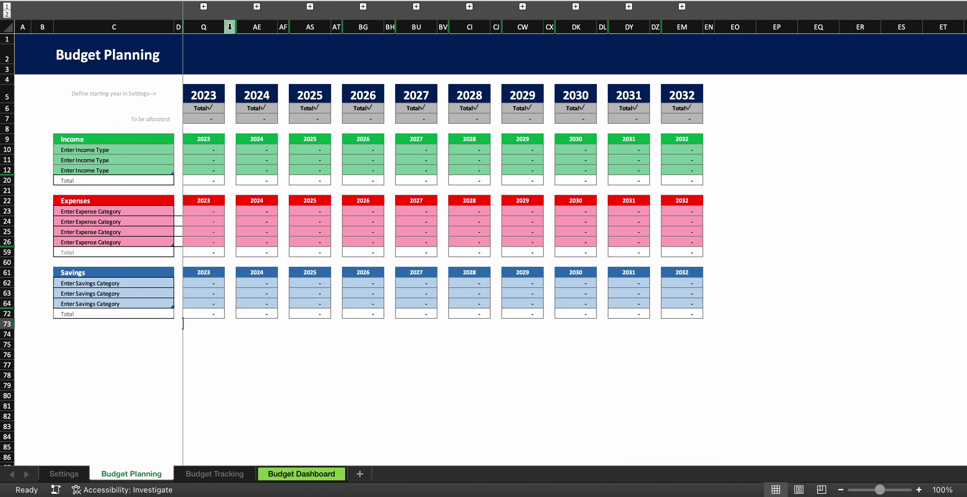
{"action": "left_click", "coordinate": [204, 7]}
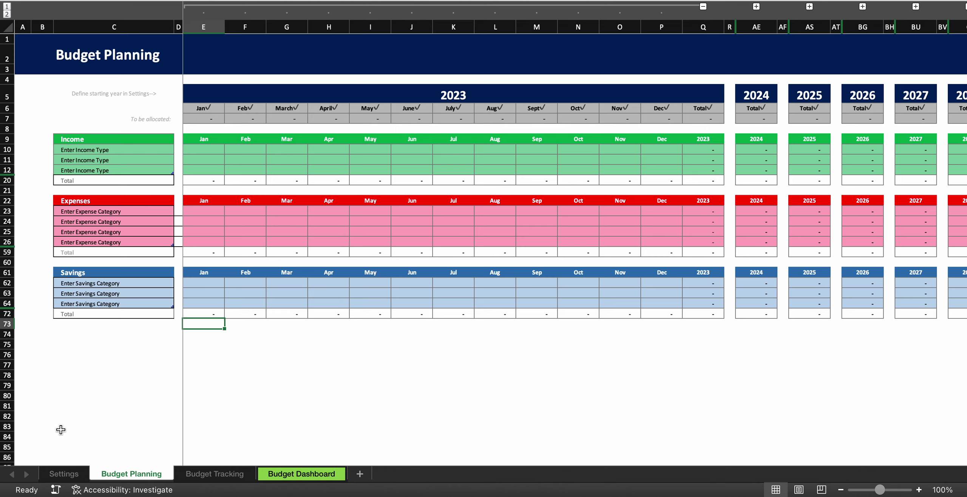
Step: On the Settings sheet, switch Shift late income to Inactive and back to Active
{"action": "left_click", "coordinate": [63, 474]}
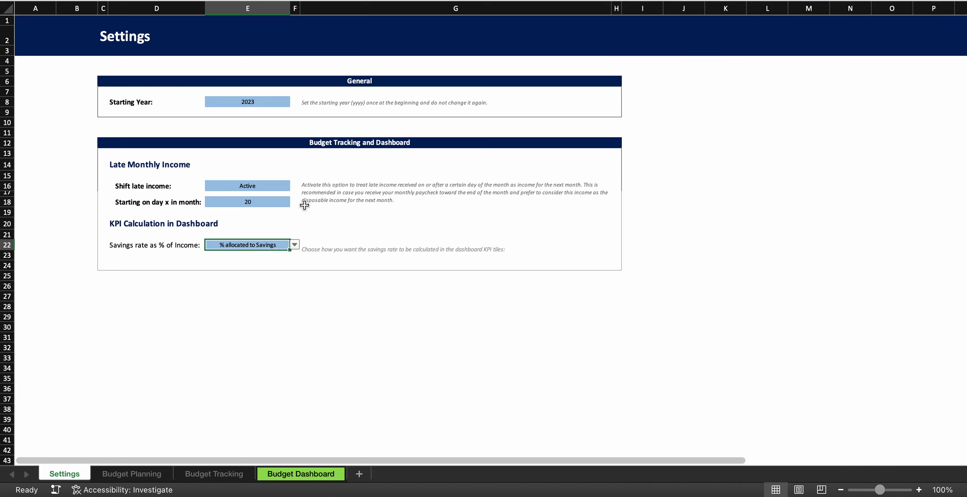
{"action": "left_click", "coordinate": [281, 186]}
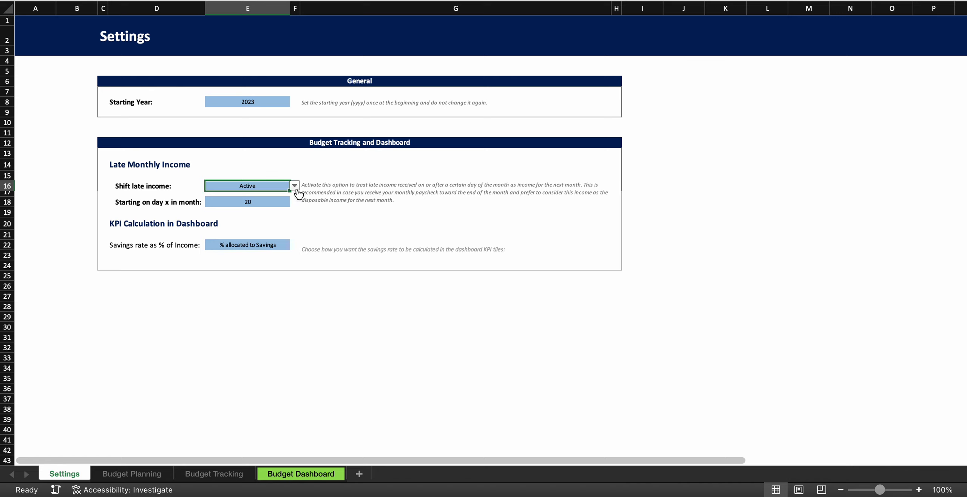
{"action": "left_click", "coordinate": [295, 185]}
{"action": "left_click", "coordinate": [234, 211]}
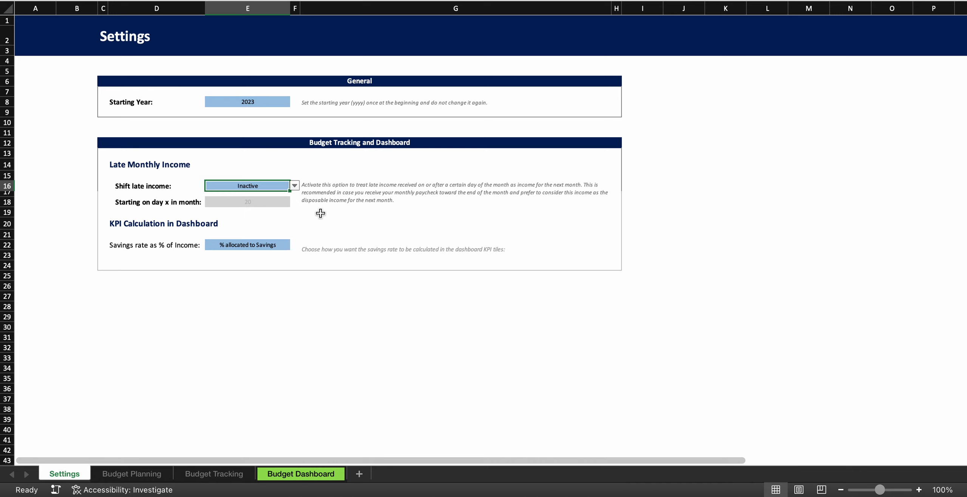
{"action": "left_click", "coordinate": [294, 186]}
{"action": "left_click", "coordinate": [264, 211]}
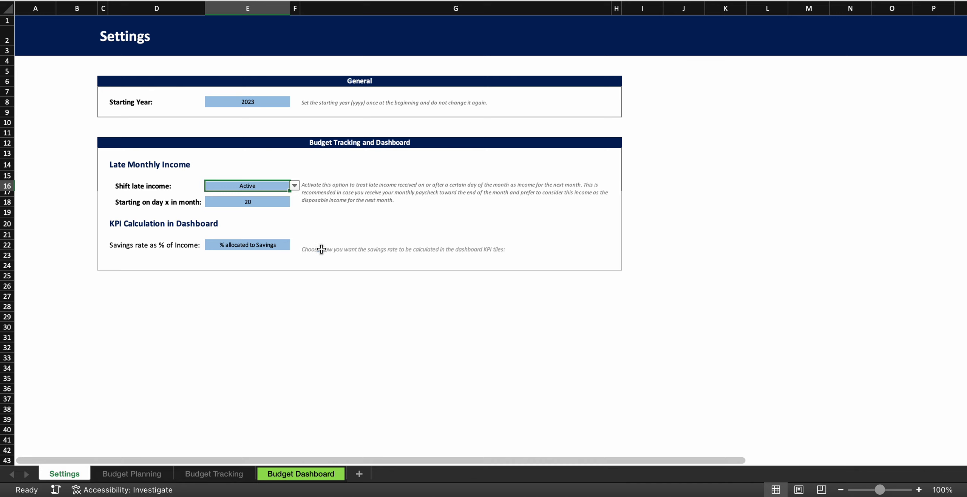
Step: Review the calculation options offered for the savings rate as % of income
{"action": "left_click", "coordinate": [271, 243]}
{"action": "left_click", "coordinate": [295, 244]}
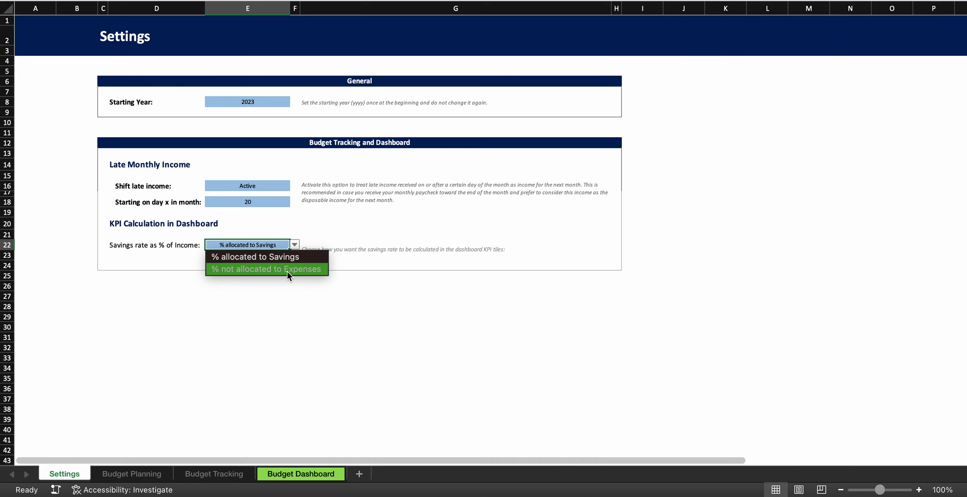
{"action": "left_click", "coordinate": [277, 295]}
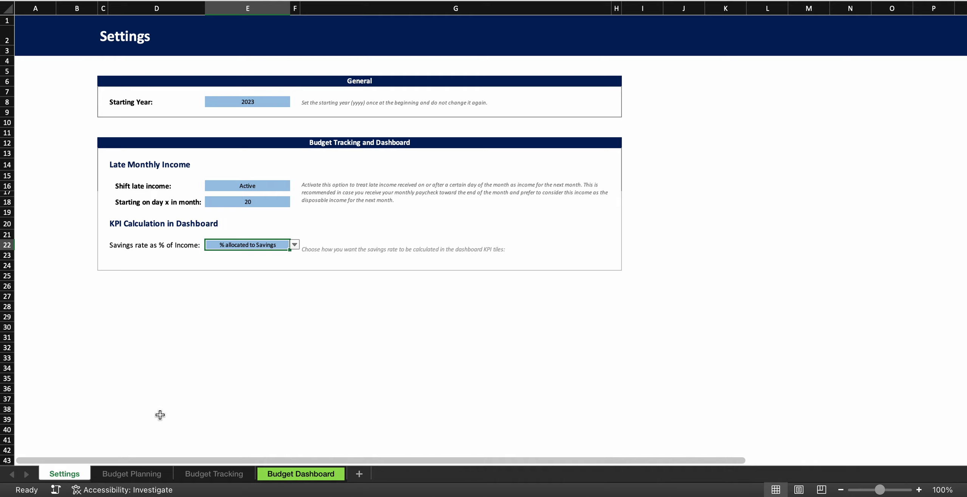
Step: On the Budget Planning sheet, name the first two income types WORK 1 and WORK 2
{"action": "left_click", "coordinate": [130, 473]}
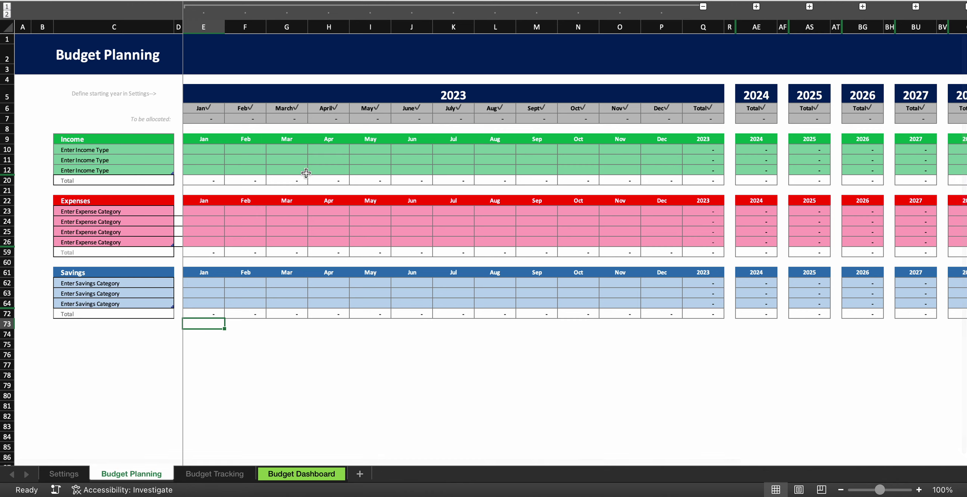
{"action": "left_click", "coordinate": [89, 151]}
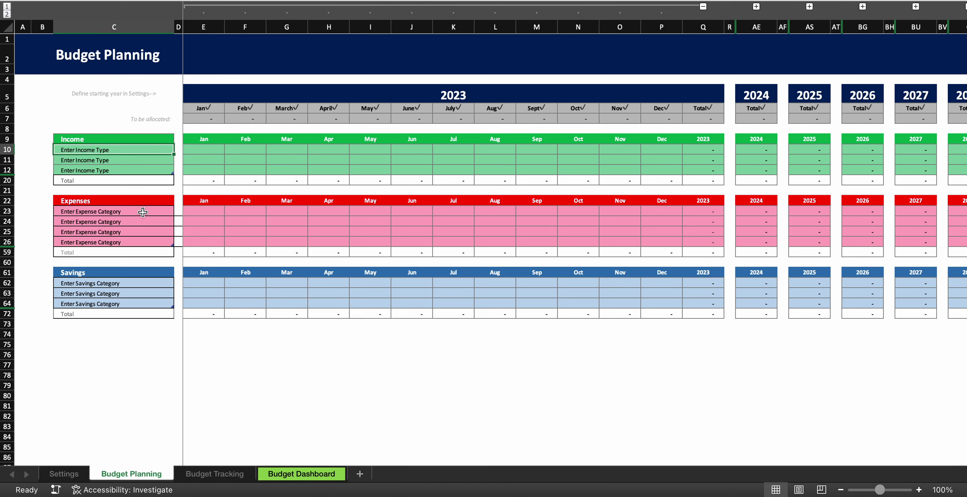
{"action": "type", "text": "WORK 1"}
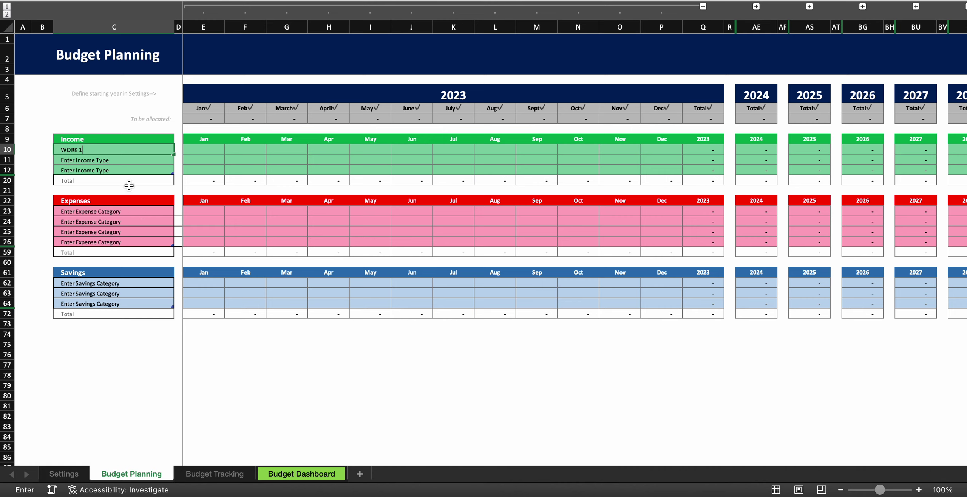
{"action": "left_click", "coordinate": [114, 160]}
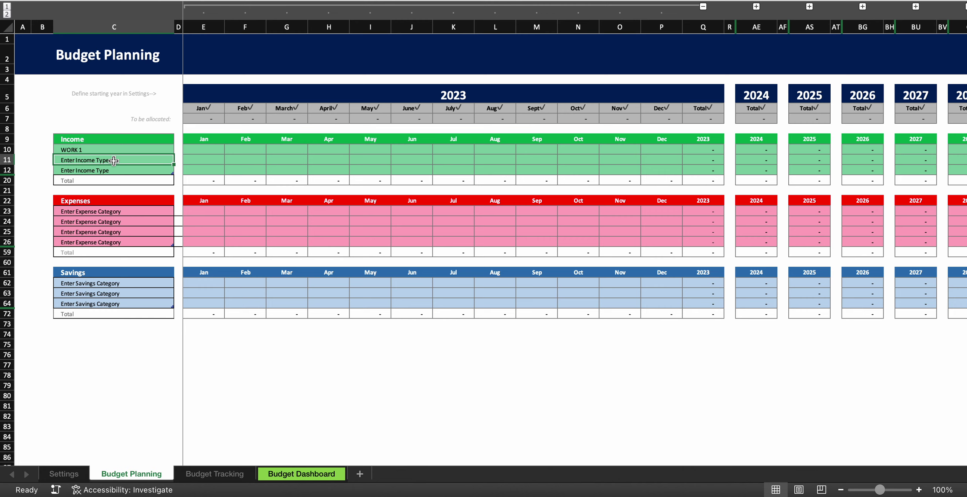
{"action": "type", "text": "W"}
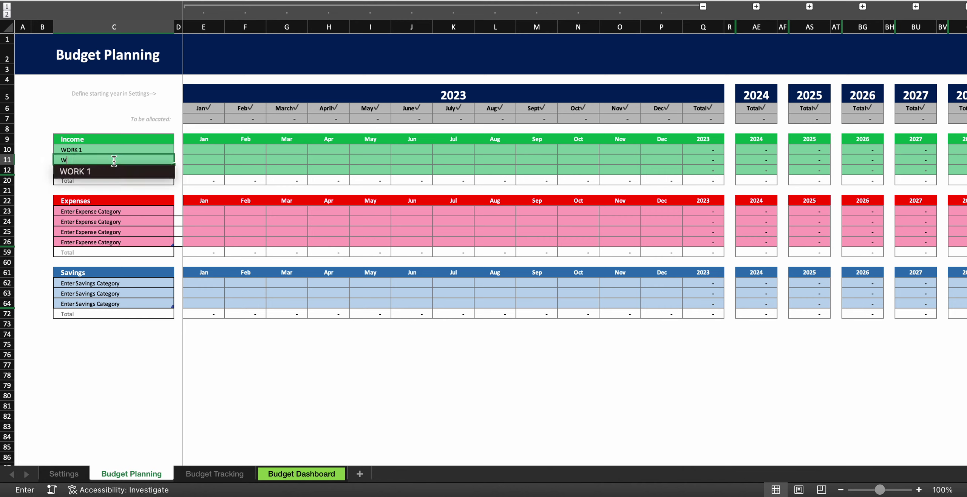
{"action": "type", "text": "ORK 2"}
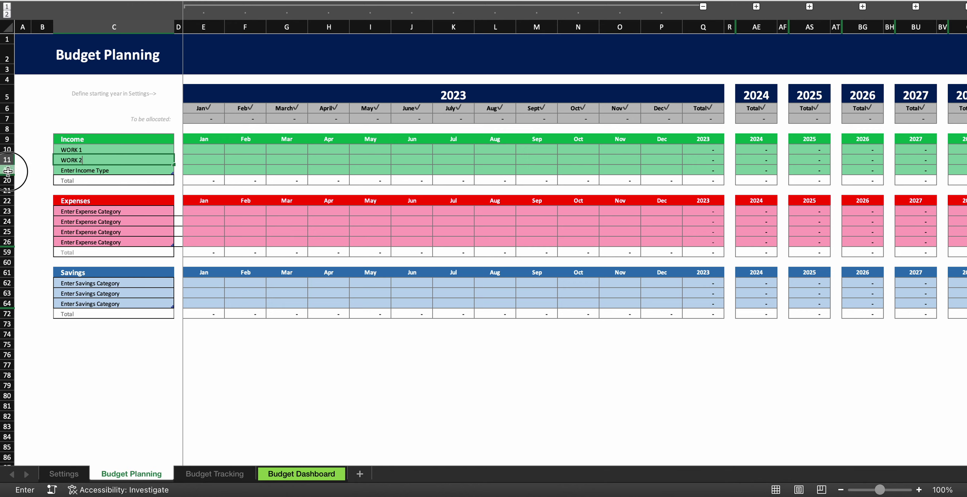
Step: Unhide the hidden income rows between row 12 and the Total in row 20
{"action": "left_click_drag", "start_coordinate": [7, 170], "coordinate": [8, 179]}
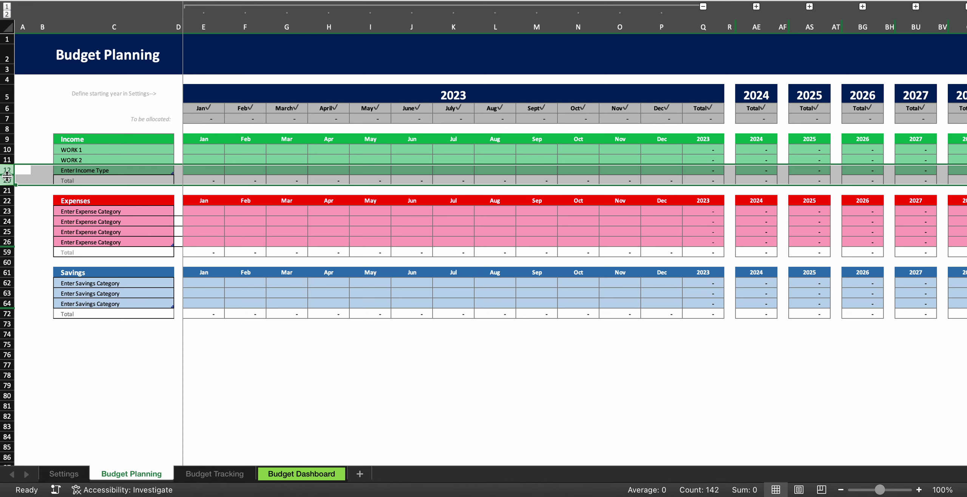
{"action": "right_click", "coordinate": [7, 176]}
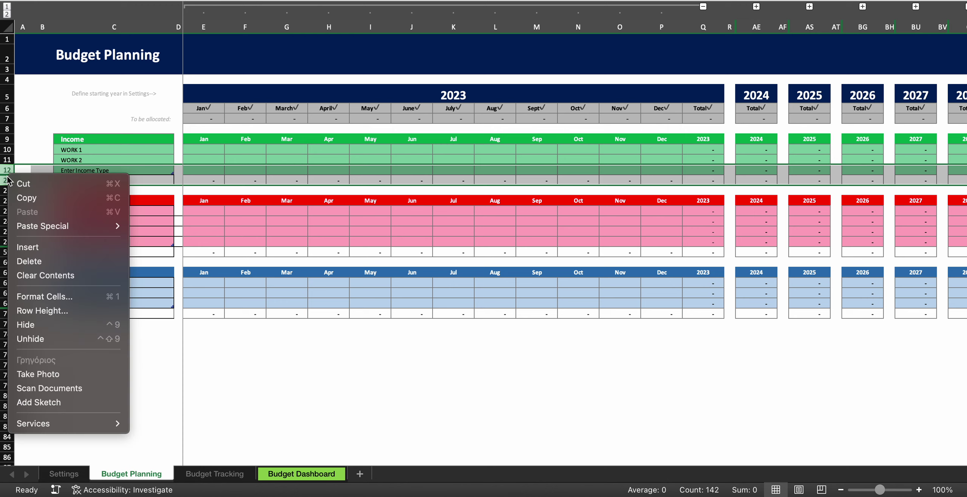
{"action": "left_click", "coordinate": [50, 337]}
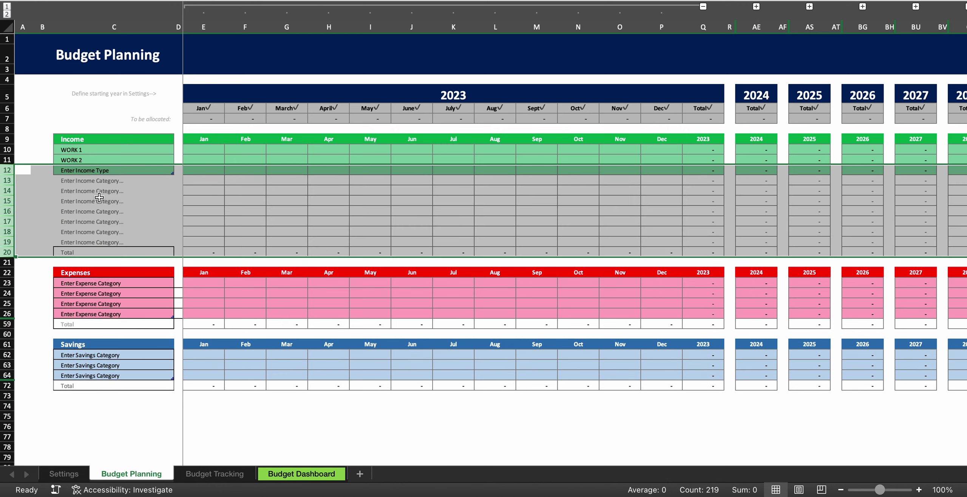
{"action": "left_click", "coordinate": [99, 197]}
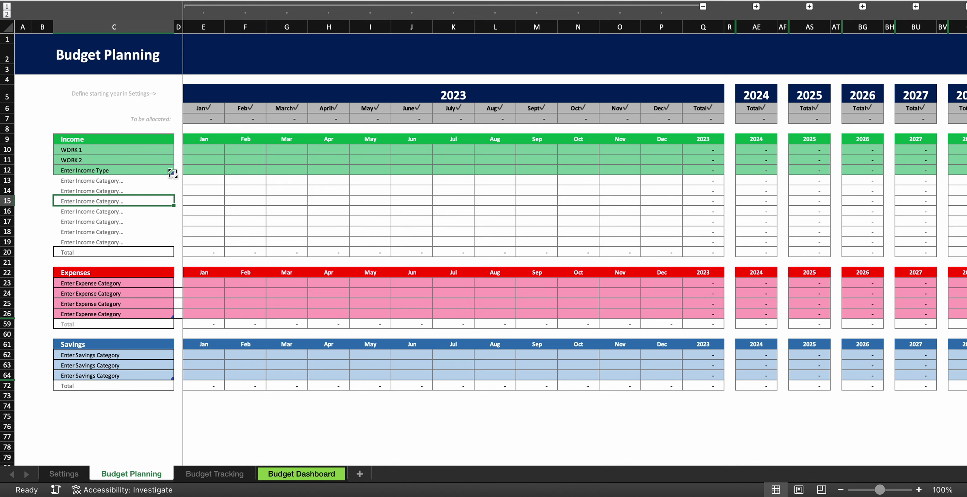
Step: Shrink the Income table so that it ends at the WORK 2 row
{"action": "mouse_move", "coordinate": [172, 173]}
{"action": "left_mouse_down"}
{"action": "mouse_move", "coordinate": [170, 192]}
{"action": "mouse_move", "coordinate": [172, 169]}
{"action": "left_mouse_up"}
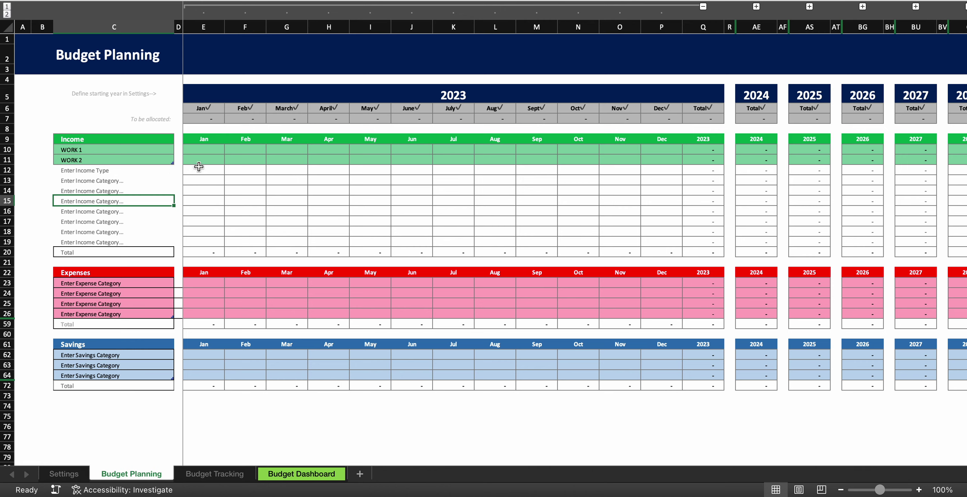
{"action": "mouse_move", "coordinate": [172, 162]}
{"action": "left_mouse_down"}
{"action": "mouse_move", "coordinate": [172, 218]}
{"action": "mouse_move", "coordinate": [174, 161]}
{"action": "left_mouse_up"}
{"action": "left_click", "coordinate": [93, 170]}
{"action": "left_click", "coordinate": [51, 202]}
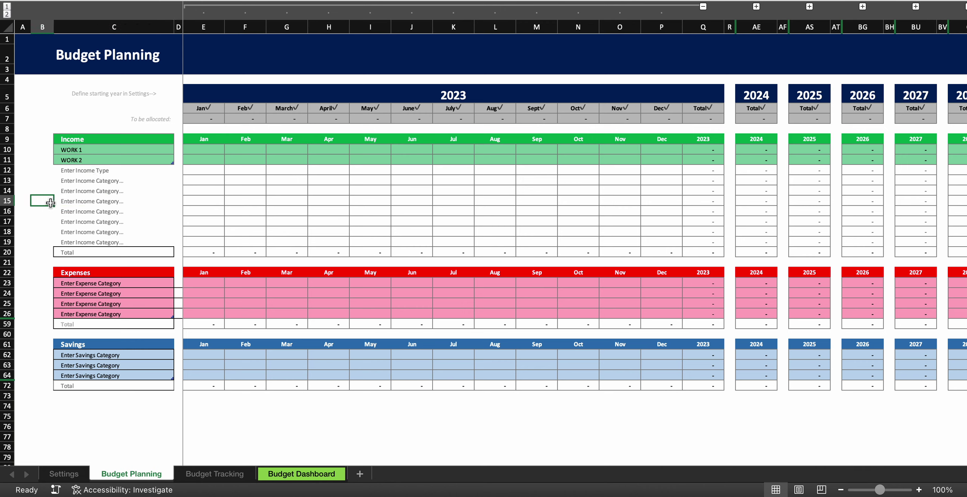
Step: Hide the unused income rows 12 to 19
{"action": "left_click", "coordinate": [87, 172]}
{"action": "left_click_drag", "start_coordinate": [88, 172], "coordinate": [87, 200]}
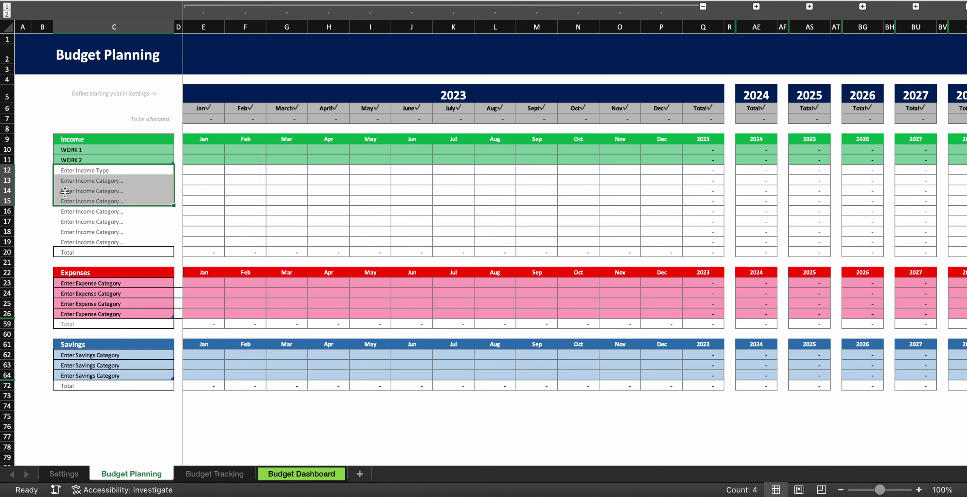
{"action": "left_click", "coordinate": [83, 211]}
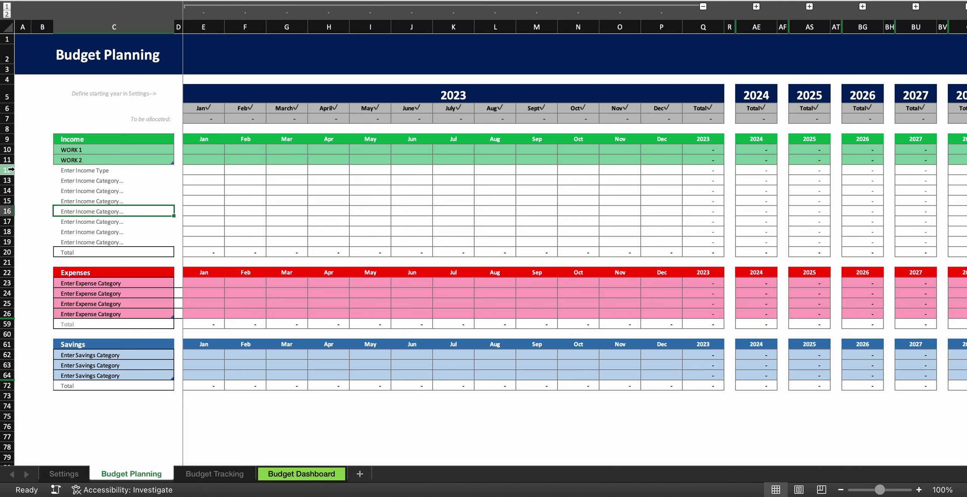
{"action": "left_click_drag", "start_coordinate": [8, 171], "coordinate": [10, 242]}
{"action": "right_click", "coordinate": [7, 209]}
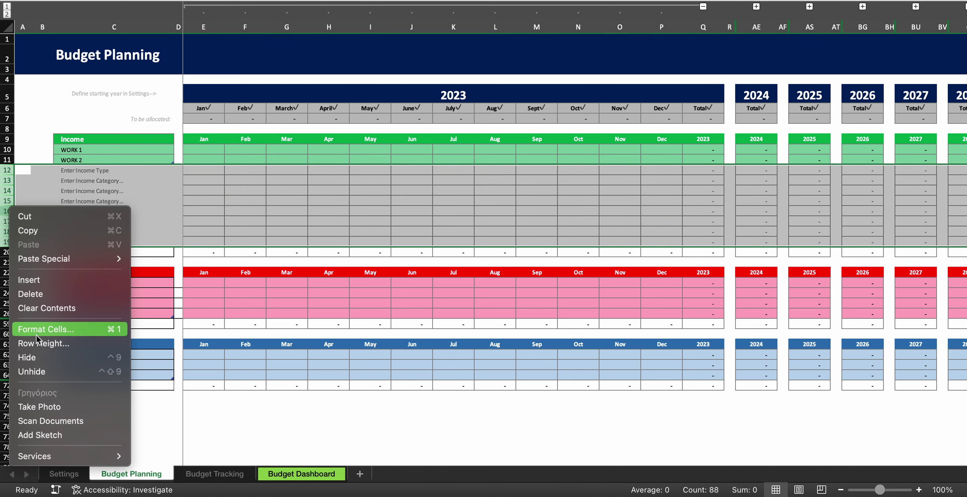
{"action": "left_click", "coordinate": [44, 357]}
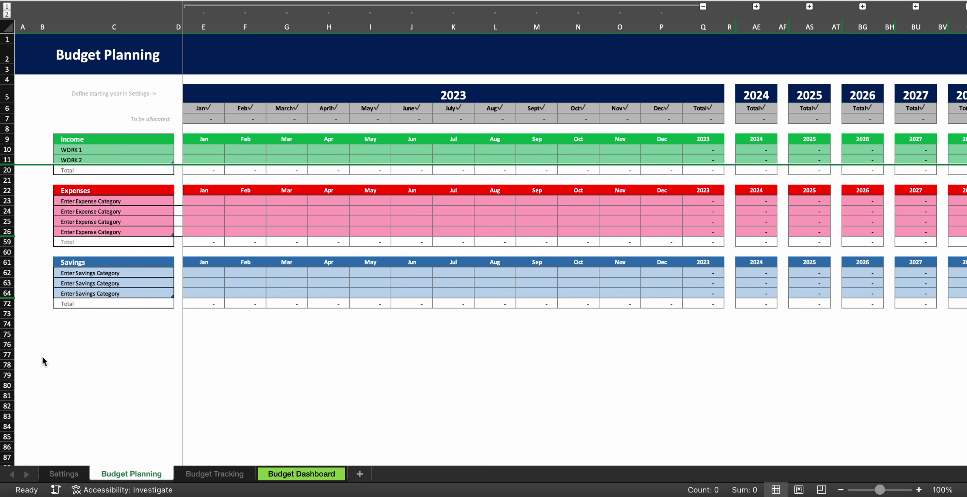
Step: Name the first four expense categories Car loan, Mortgage, Loan and Credit Cards
{"action": "left_click", "coordinate": [98, 201]}
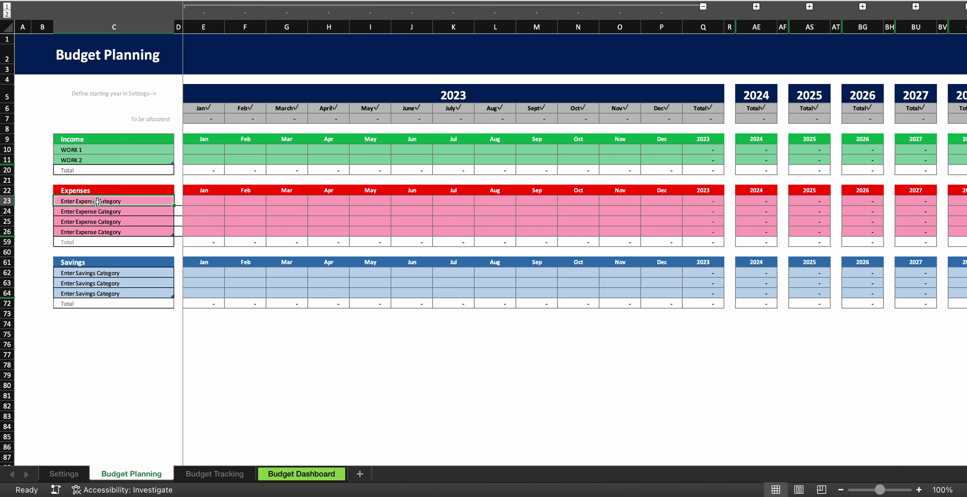
{"action": "type", "text": "C"}
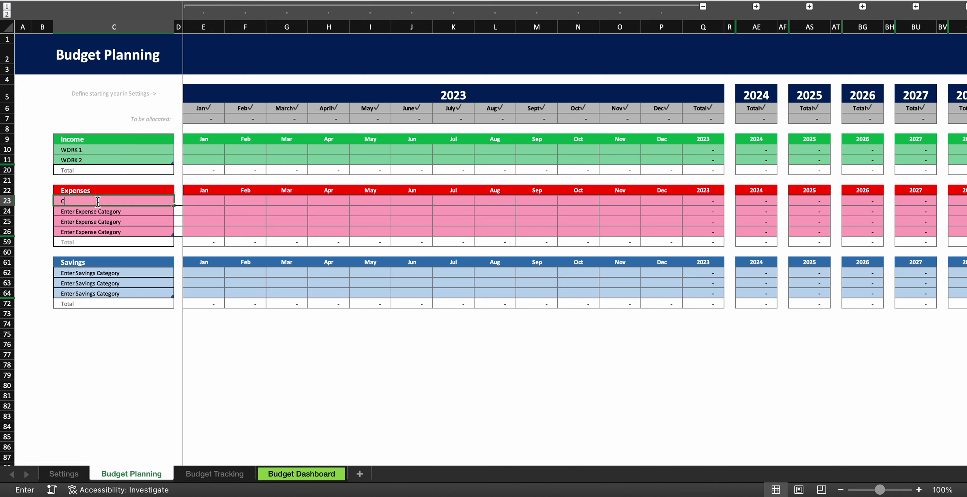
{"action": "type", "text": "ar loan"}
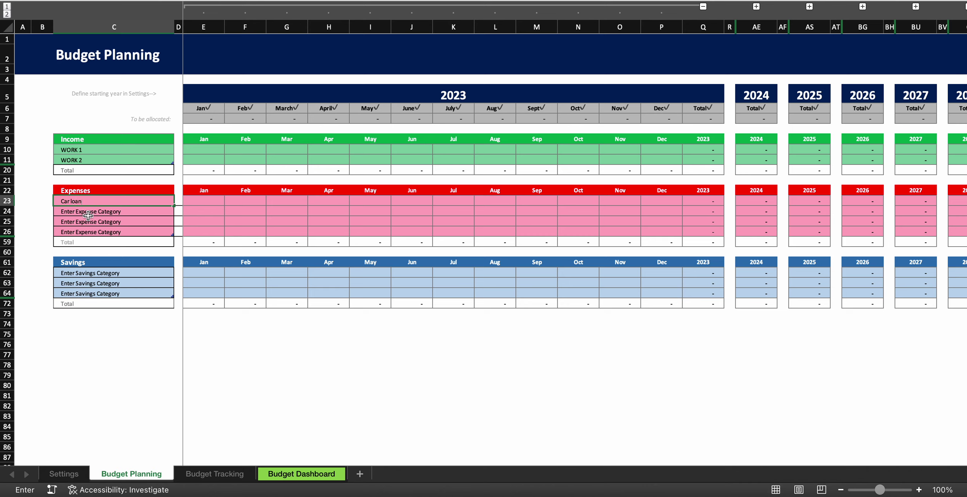
{"action": "key", "text": "Return"}
{"action": "type", "text": "Mortgag"}
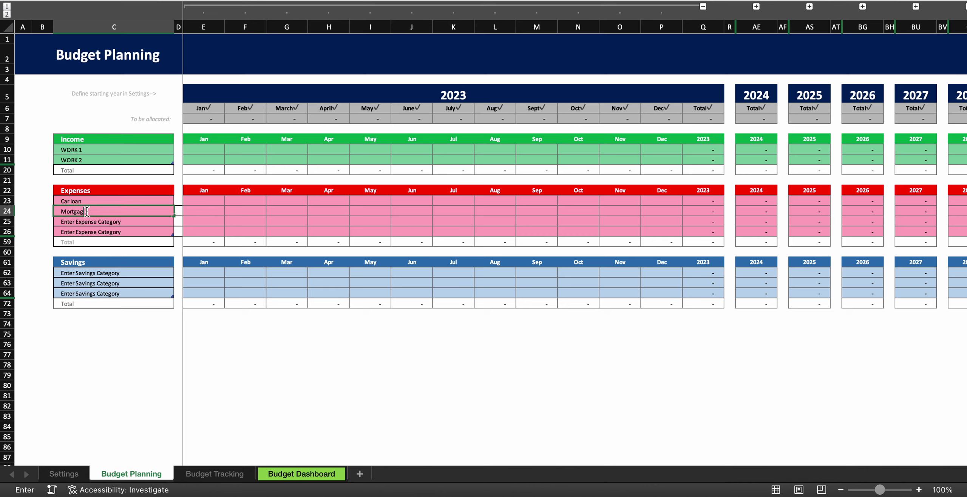
{"action": "type", "text": "e"}
{"action": "left_click", "coordinate": [81, 221]}
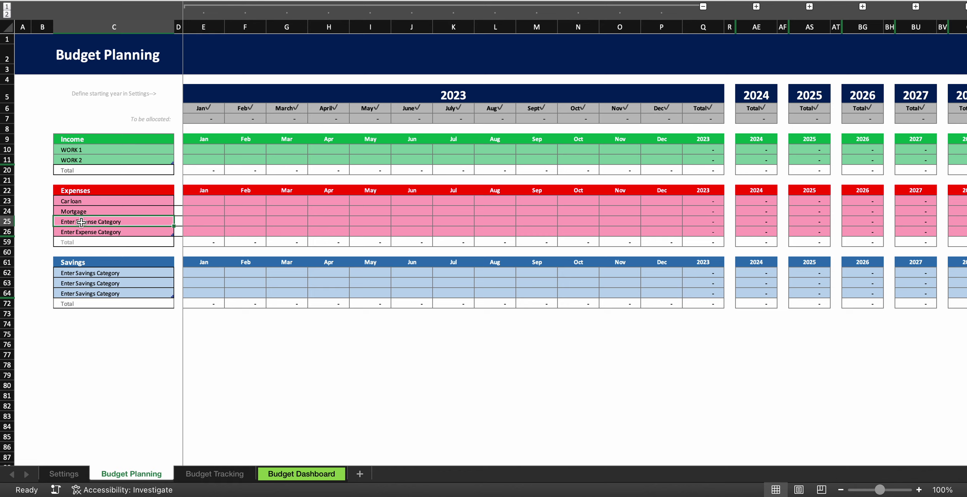
{"action": "type", "text": "Loan"}
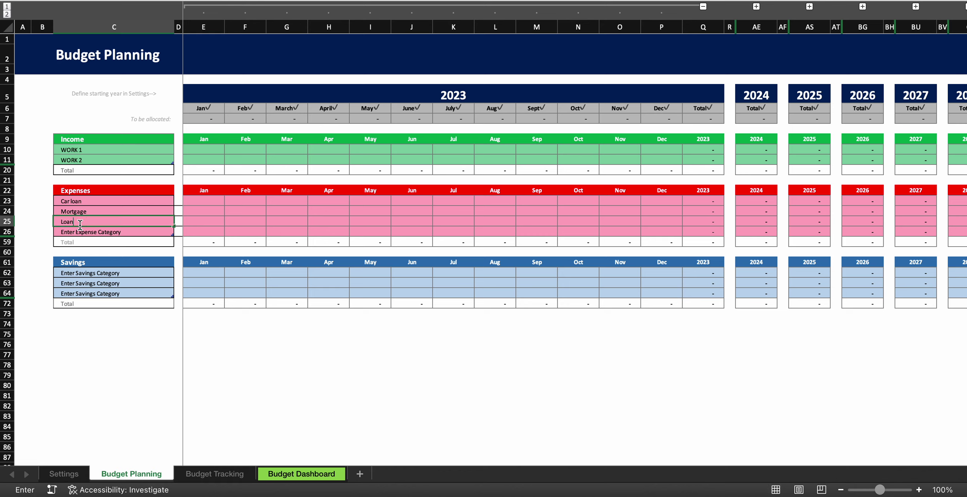
{"action": "left_click", "coordinate": [75, 232]}
{"action": "type", "text": "Credit Cards"}
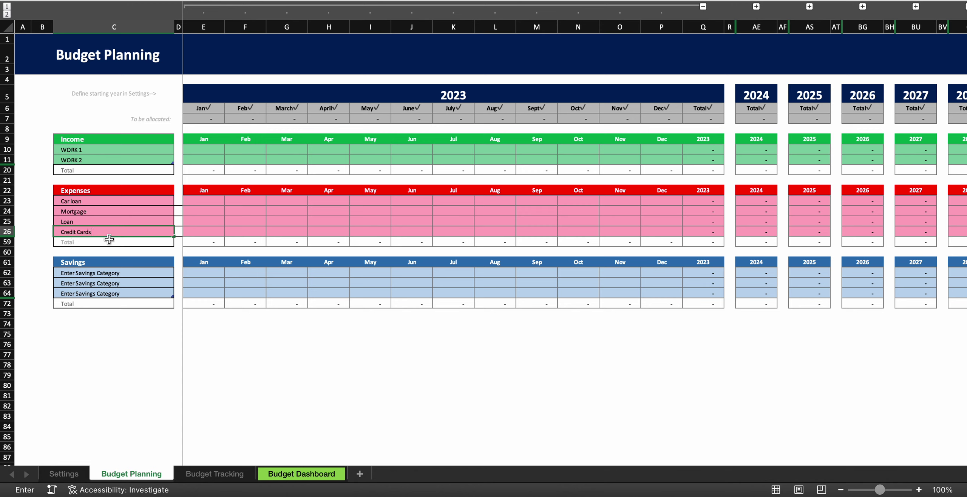
Step: Unhide the hidden expense rows between the Credit Cards row 26 and the Total in row 59
{"action": "left_click", "coordinate": [7, 252]}
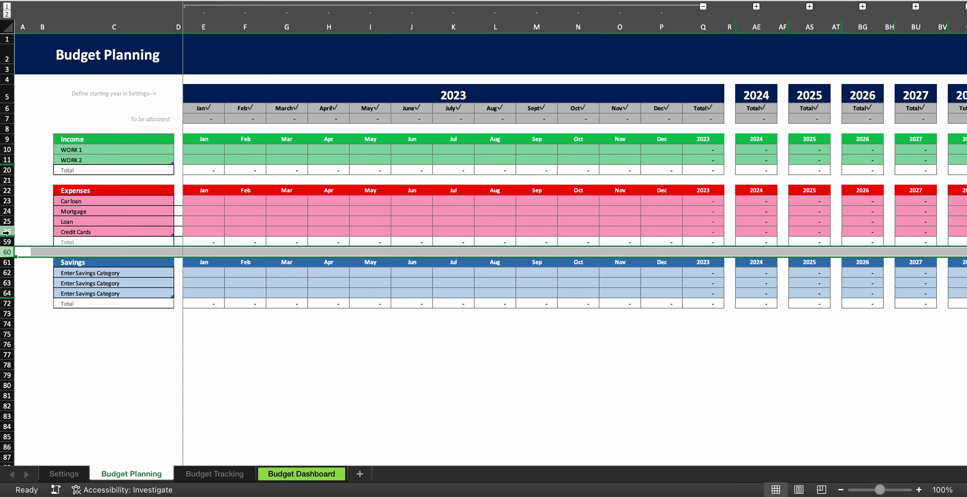
{"action": "left_click_drag", "start_coordinate": [6, 232], "coordinate": [7, 242]}
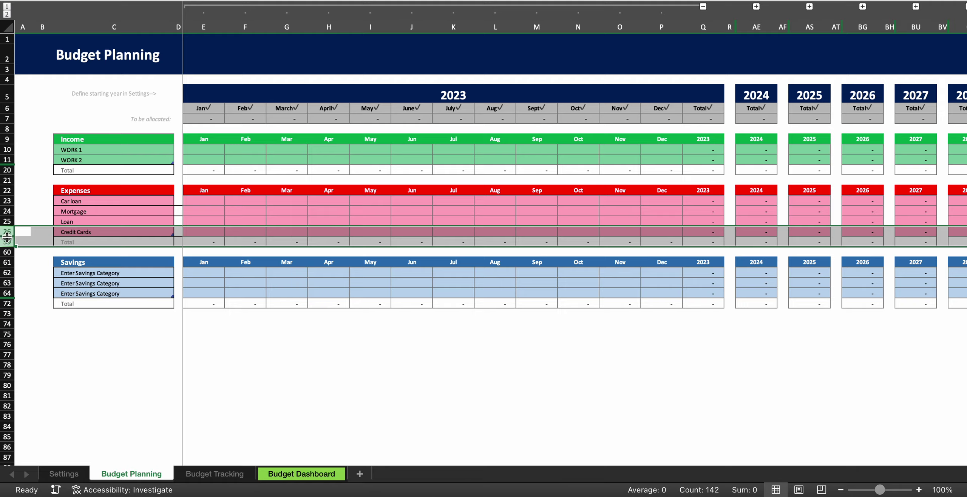
{"action": "right_click", "coordinate": [7, 232]}
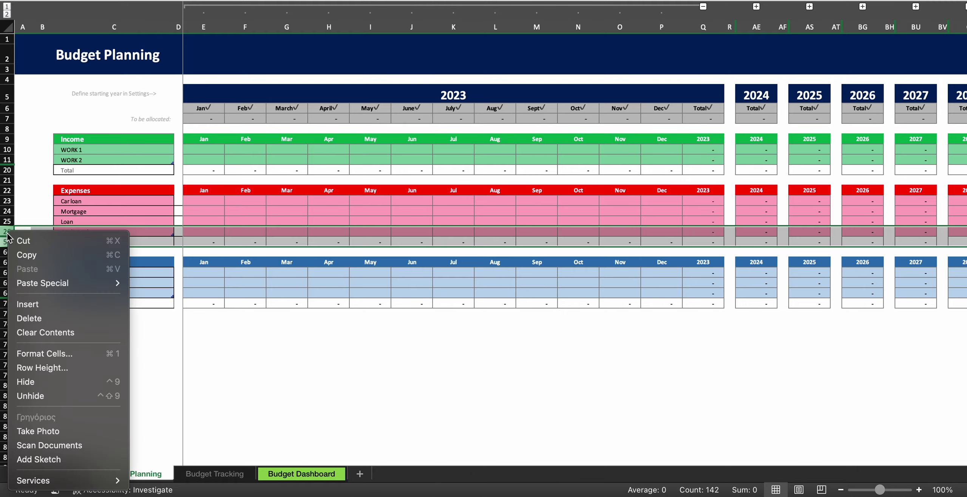
{"action": "left_click", "coordinate": [53, 396]}
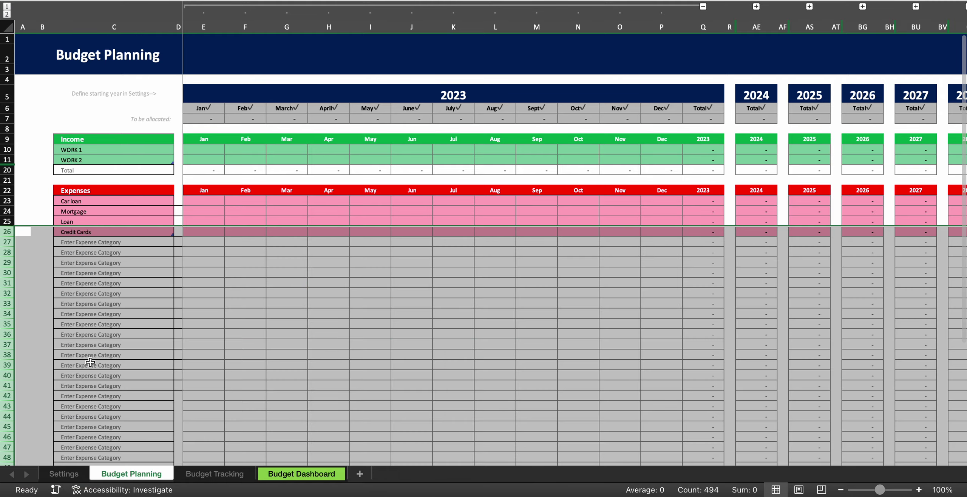
{"action": "scroll", "coordinate": [90, 362], "scroll_direction": "down", "scroll_amount": 3}
{"action": "scroll", "coordinate": [90, 362], "scroll_direction": "down", "scroll_amount": 2}
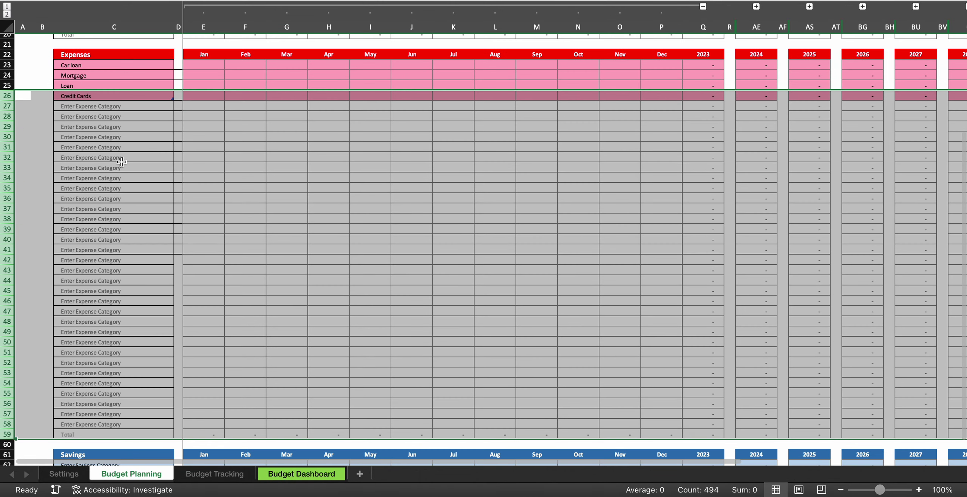
Step: Add the expense categories Subscriptions, Eating Out and Other in rows 27 to 29 below Credit Cards
{"action": "left_click", "coordinate": [121, 161]}
{"action": "left_click", "coordinate": [110, 106]}
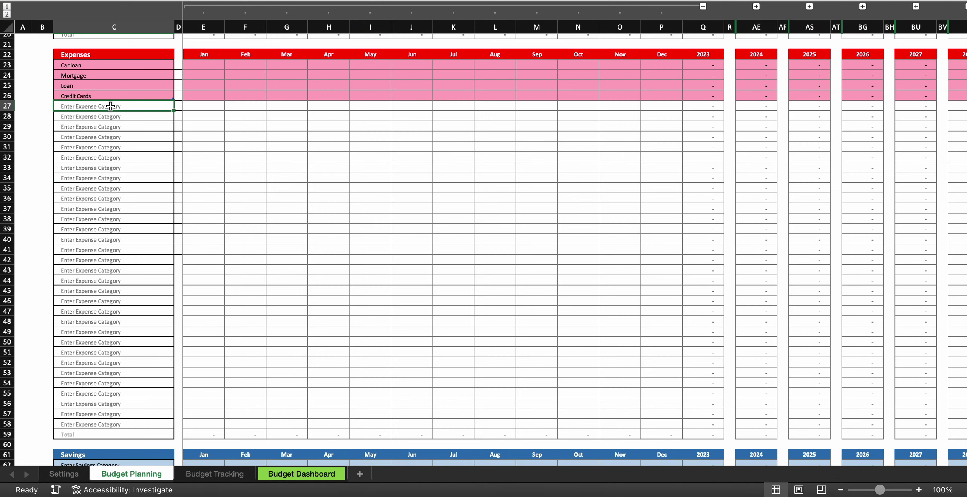
{"action": "type", "text": "Subscriptions"}
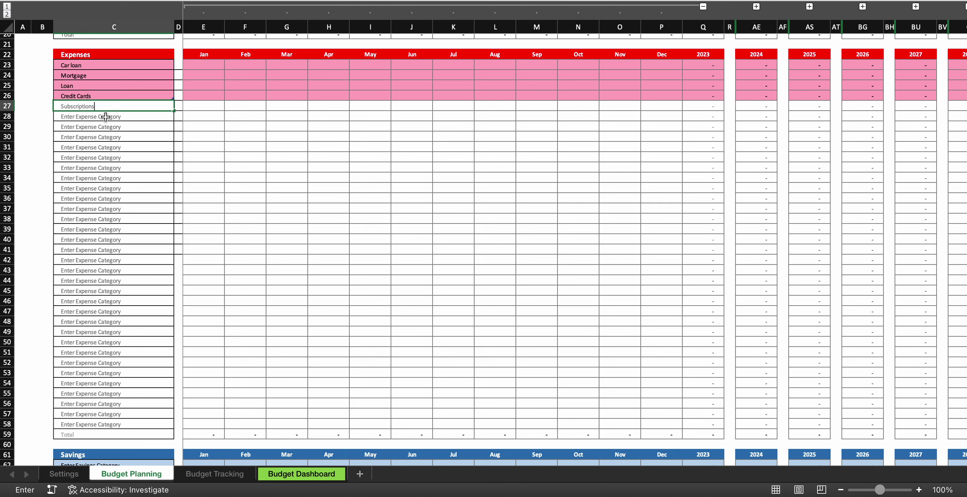
{"action": "key", "text": "Return"}
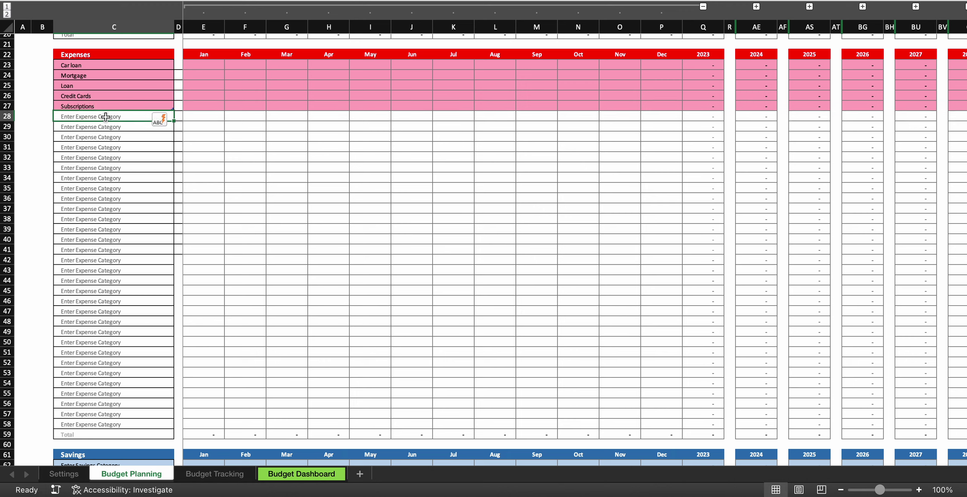
{"action": "type", "text": "o"}
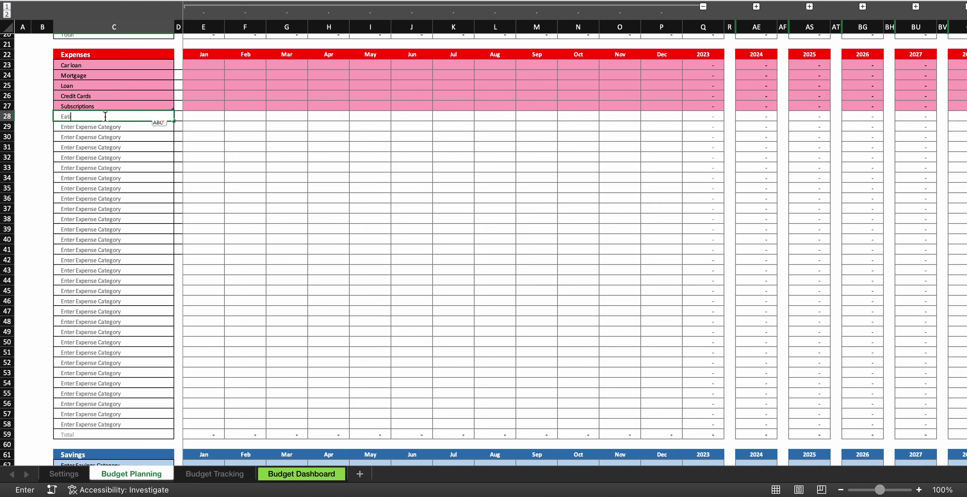
{"action": "type", "text": "ating Out"}
{"action": "key", "text": "Return"}
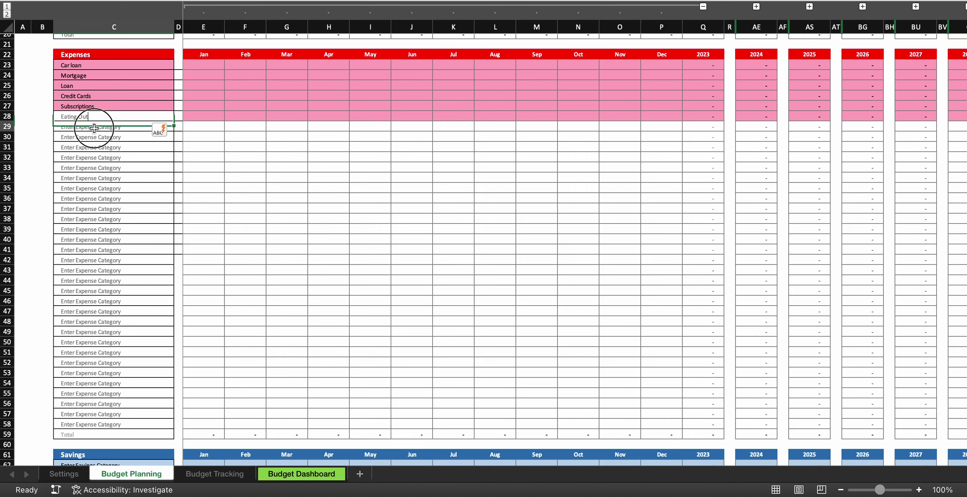
{"action": "type", "text": "Other"}
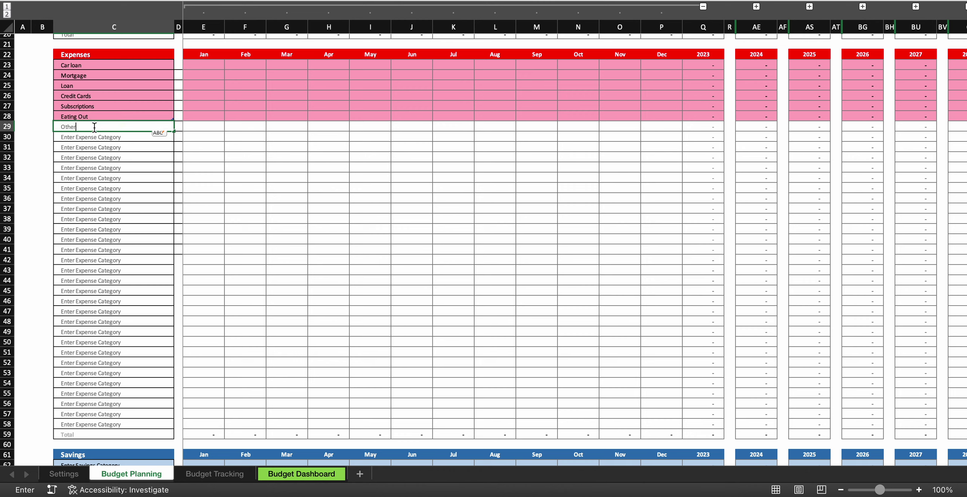
{"action": "key", "text": "Return"}
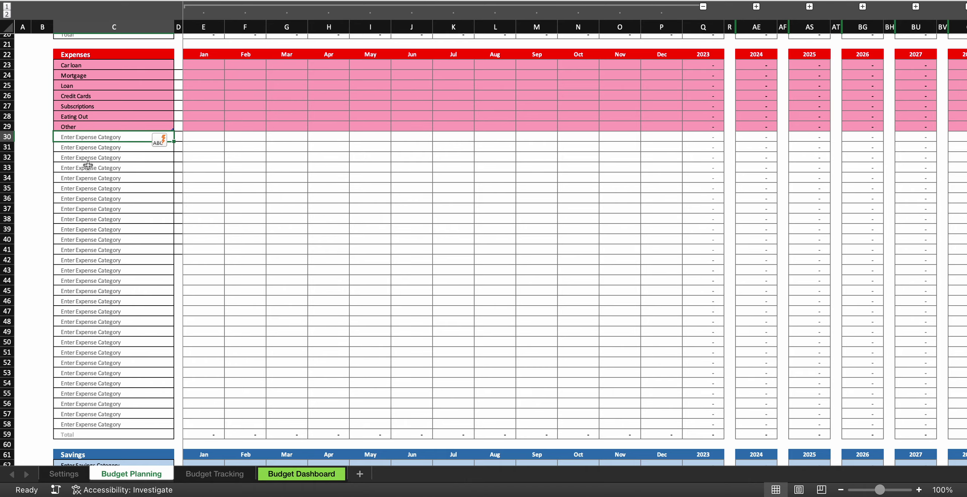
Step: Hide the unused expense rows 30 to 58 between Other and the Total
{"action": "scroll", "coordinate": [88, 236], "scroll_direction": "down", "scroll_amount": 2}
{"action": "scroll", "coordinate": [88, 236], "scroll_direction": "up", "scroll_amount": 2}
{"action": "scroll", "coordinate": [100, 178], "scroll_direction": "down", "scroll_amount": 2}
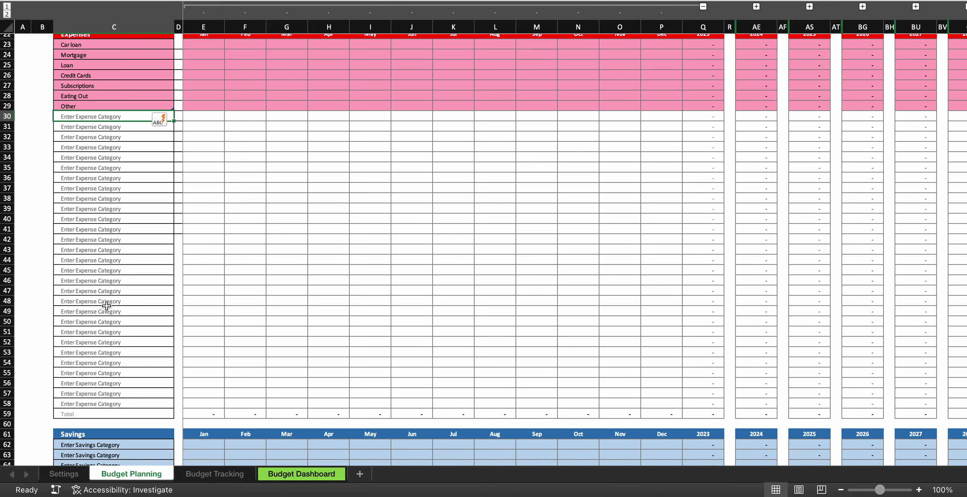
{"action": "left_click", "coordinate": [119, 188]}
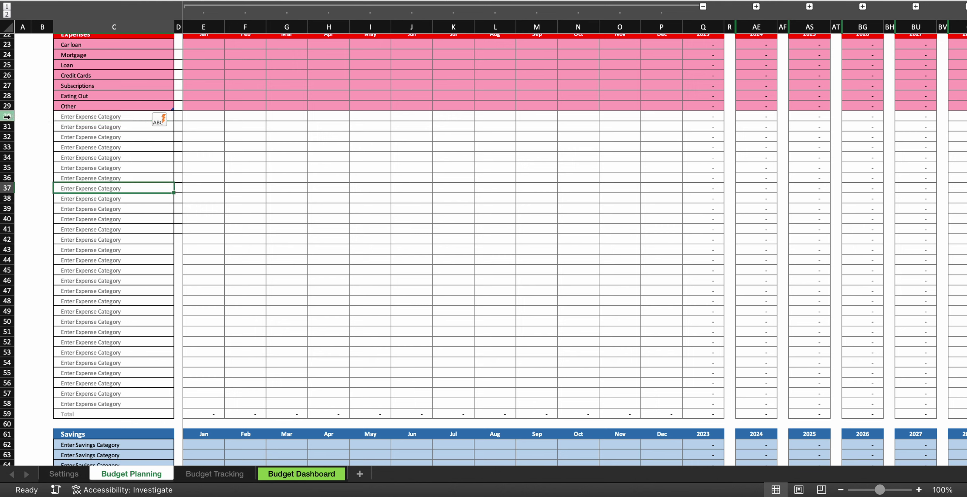
{"action": "left_click_drag", "start_coordinate": [7, 117], "coordinate": [19, 400]}
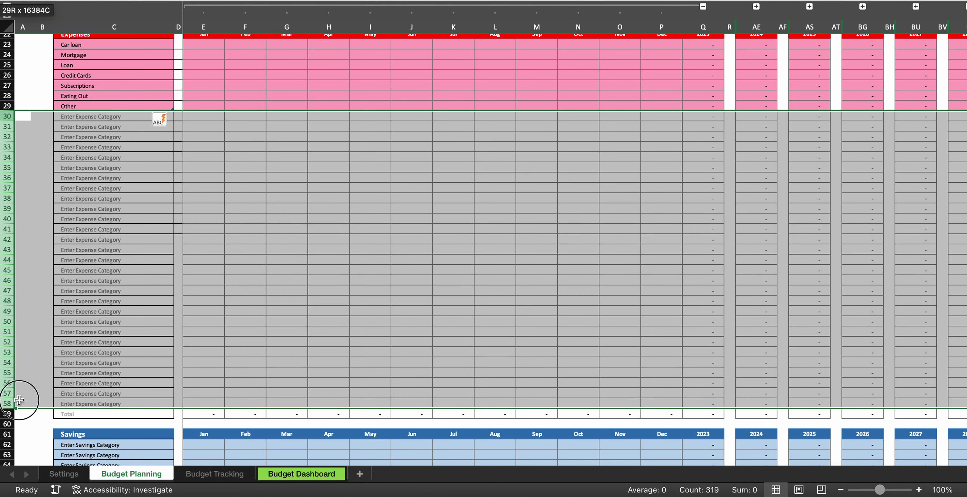
{"action": "right_click", "coordinate": [16, 272]}
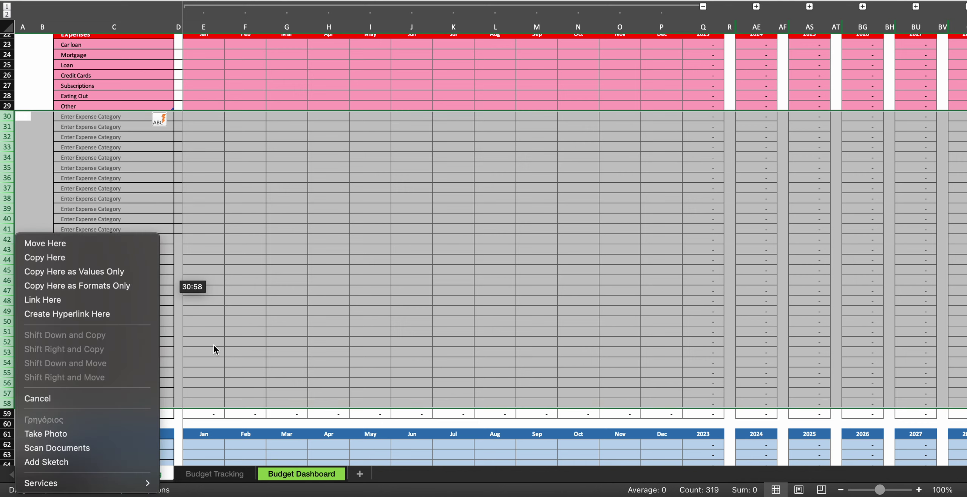
{"action": "left_click", "coordinate": [18, 158]}
{"action": "right_click", "coordinate": [11, 135]}
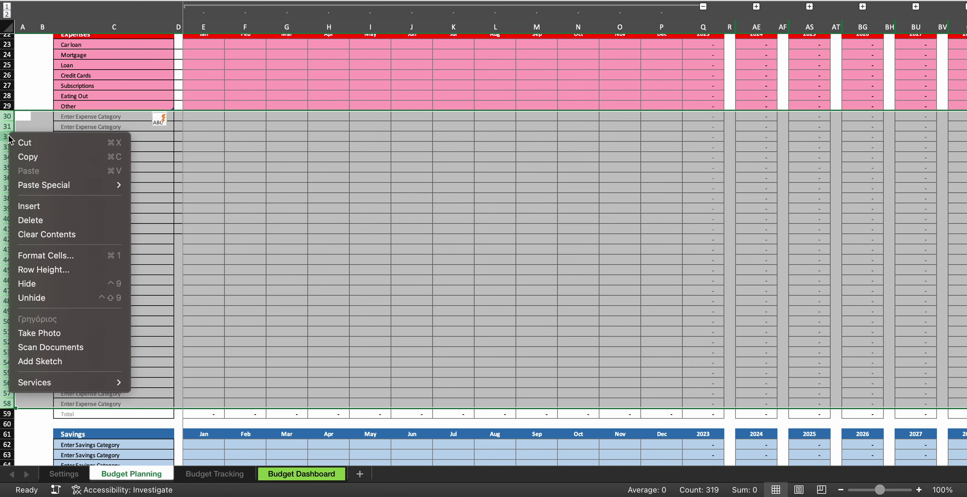
{"action": "left_click", "coordinate": [48, 284]}
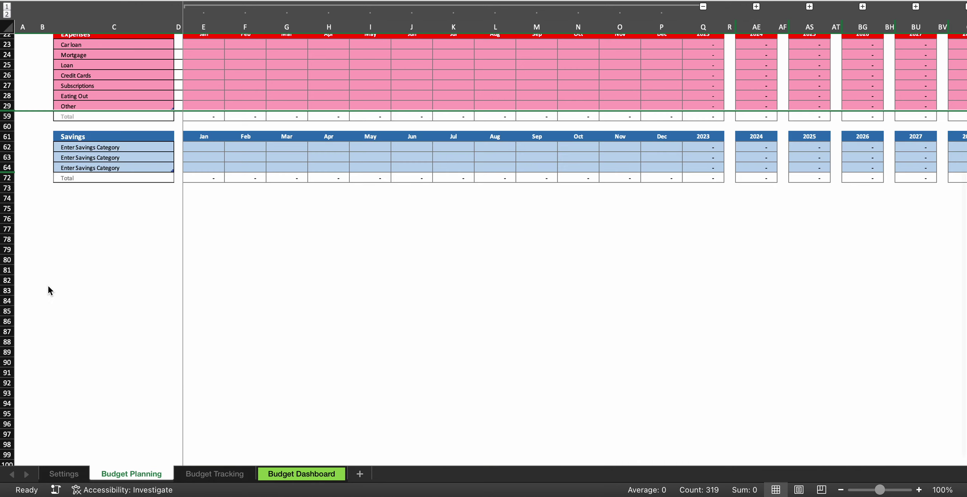
Step: Unhide the hidden savings rows between row 64 and the Total in row 72
{"action": "scroll", "coordinate": [94, 223], "scroll_direction": "up", "scroll_amount": 3}
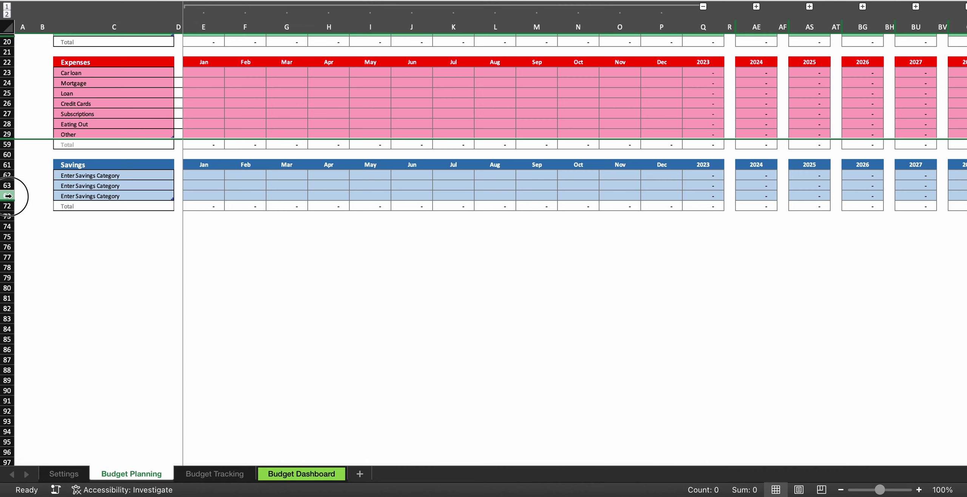
{"action": "left_click_drag", "start_coordinate": [7, 196], "coordinate": [8, 209]}
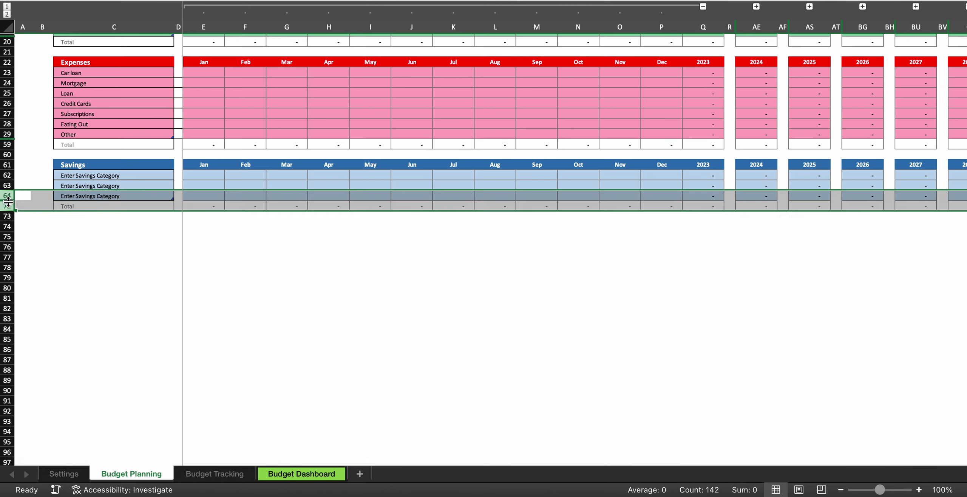
{"action": "right_click", "coordinate": [8, 202]}
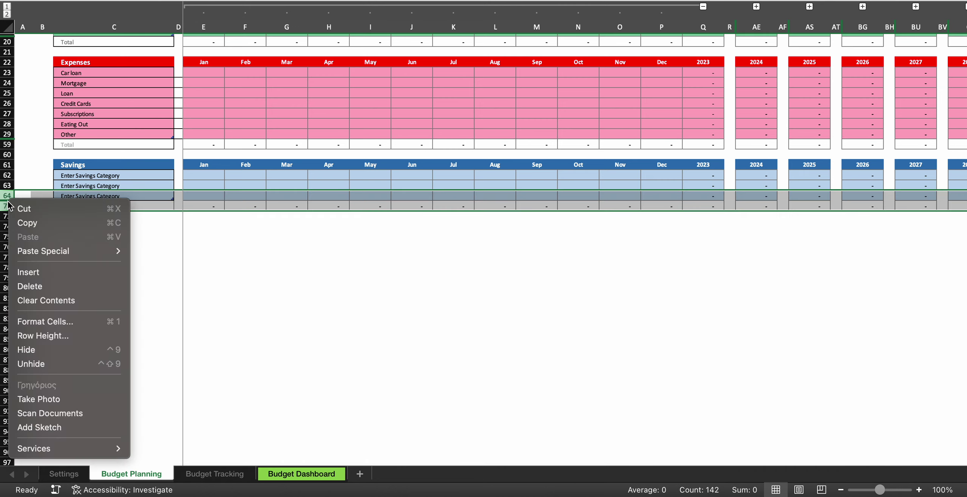
{"action": "left_click", "coordinate": [42, 363]}
{"action": "left_click", "coordinate": [153, 229]}
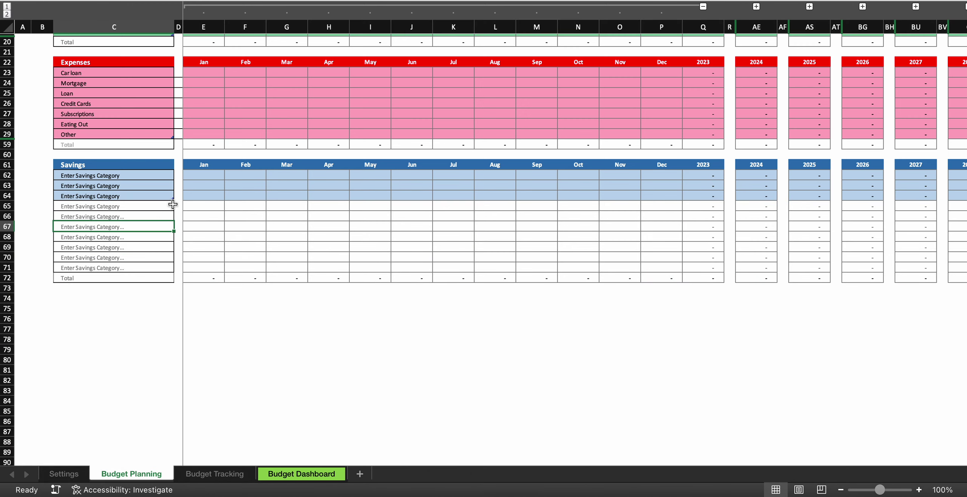
{"action": "mouse_move", "coordinate": [172, 199]}
{"action": "left_mouse_down"}
{"action": "mouse_move", "coordinate": [172, 242]}
{"action": "mouse_move", "coordinate": [184, 197]}
{"action": "mouse_move", "coordinate": [173, 199]}
{"action": "left_mouse_up"}
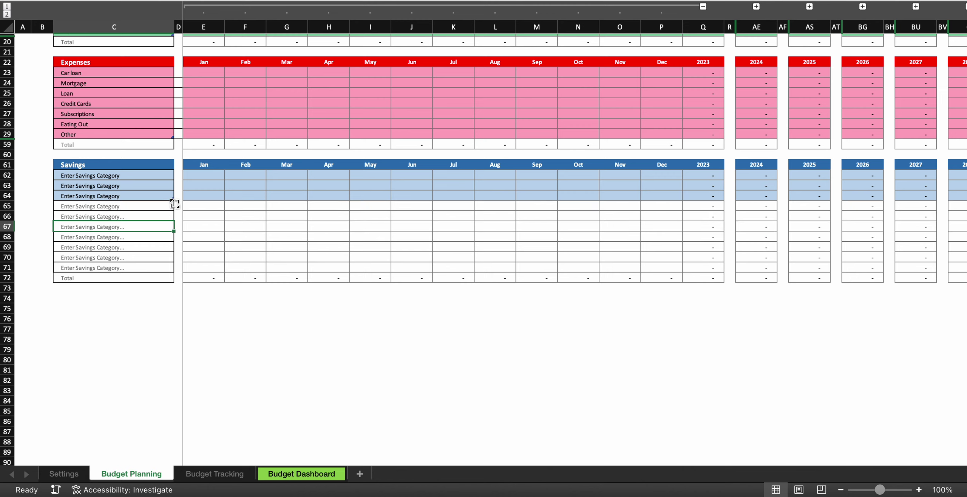
Step: Hide the unused savings rows 65 to 71 above the Total
{"action": "left_click", "coordinate": [90, 214]}
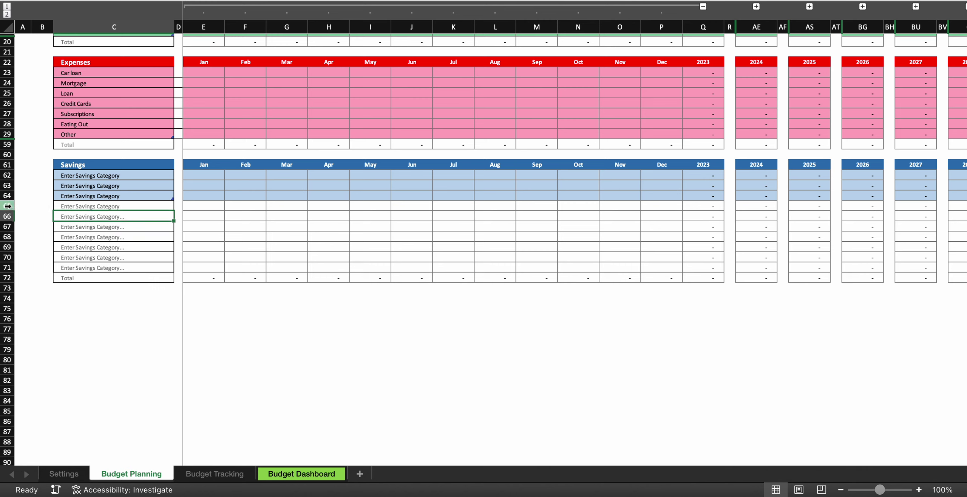
{"action": "left_click_drag", "start_coordinate": [8, 204], "coordinate": [7, 265]}
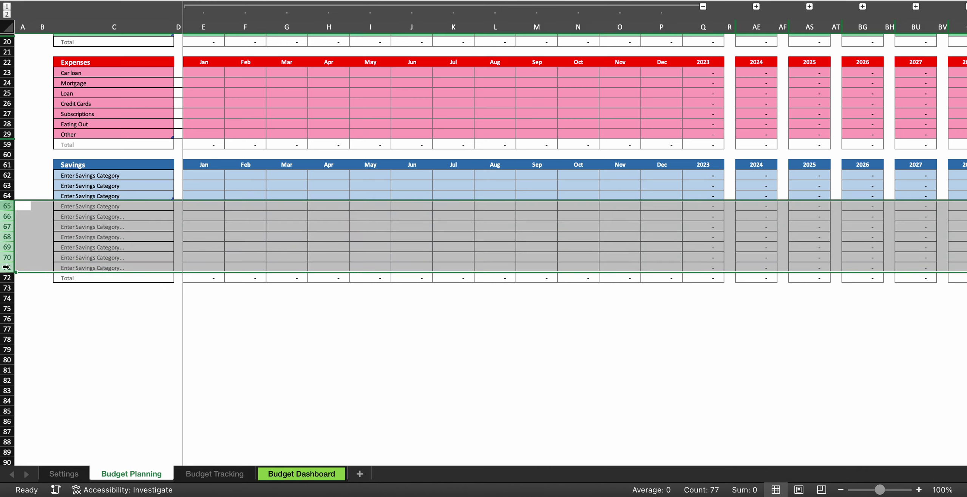
{"action": "right_click", "coordinate": [7, 253]}
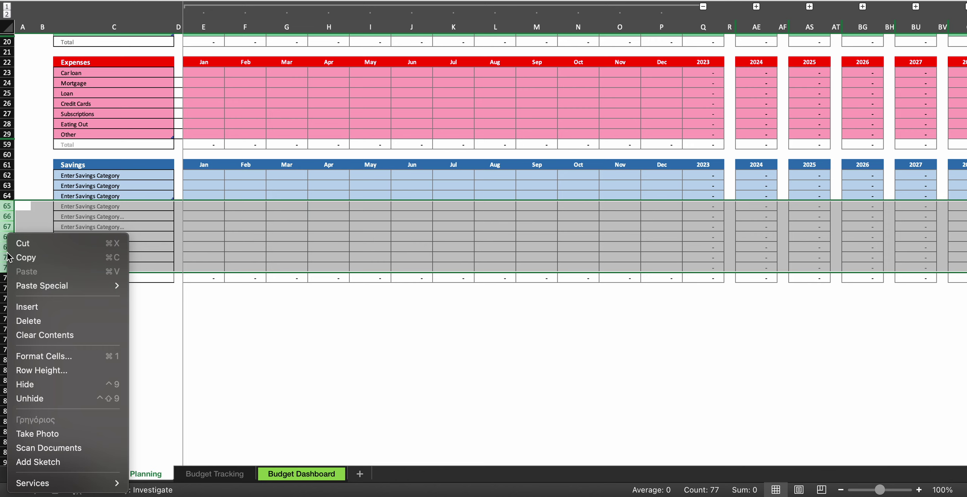
{"action": "left_click", "coordinate": [53, 385]}
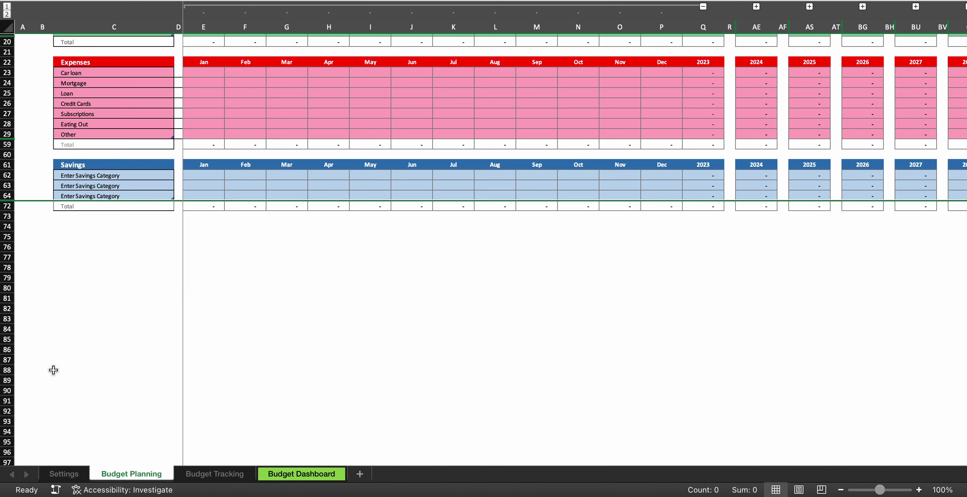
Step: Name the three savings categories in rows 62 to 64 401k, Home and College
{"action": "left_click", "coordinate": [106, 177]}
{"action": "type", "text": "40"}
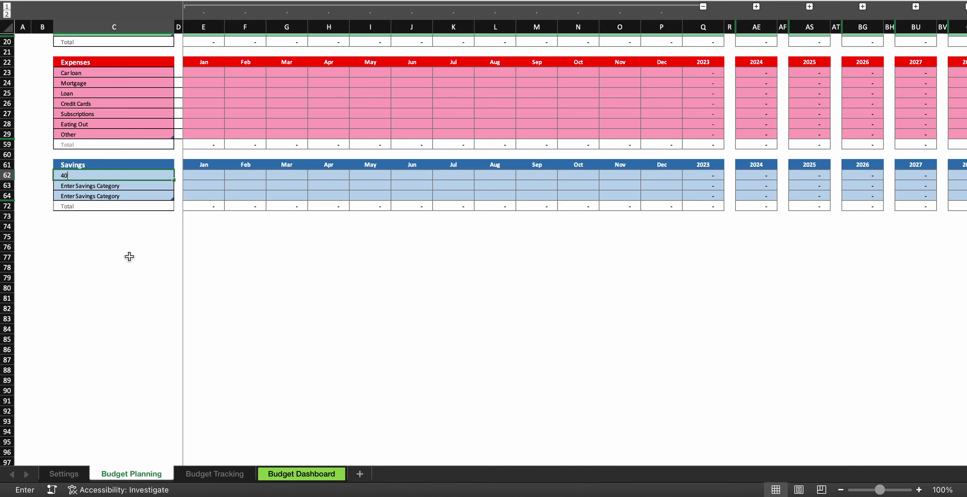
{"action": "type", "text": "1k"}
{"action": "left_click", "coordinate": [112, 186]}
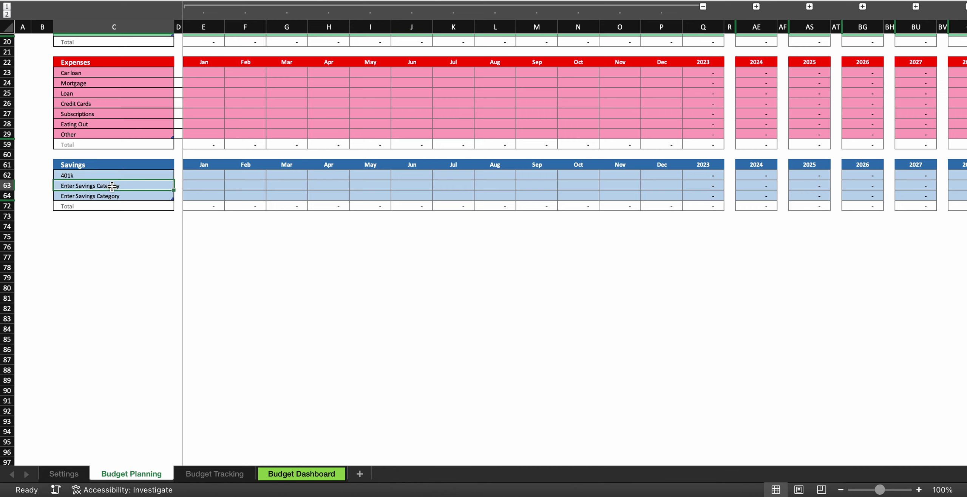
{"action": "type", "text": "Home"}
{"action": "left_click", "coordinate": [97, 195]}
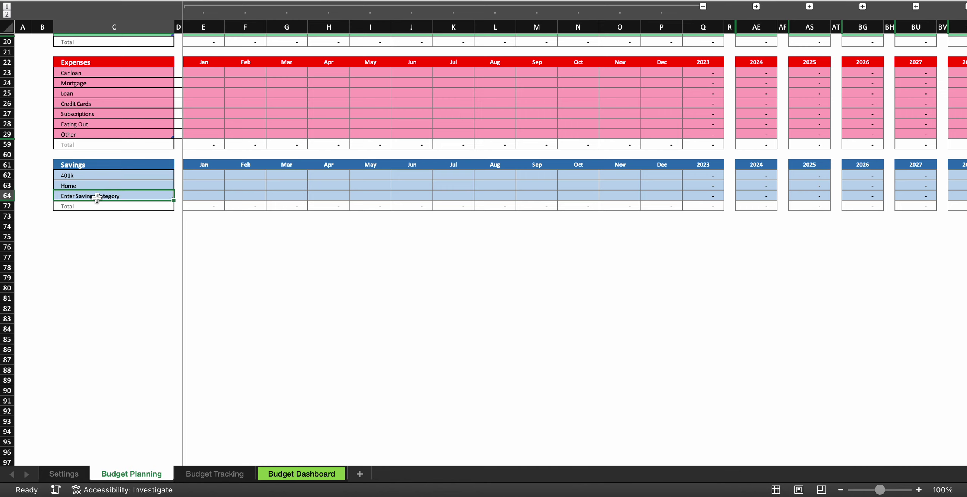
{"action": "type", "text": "Car"}
{"action": "key", "text": "BackSpace"}
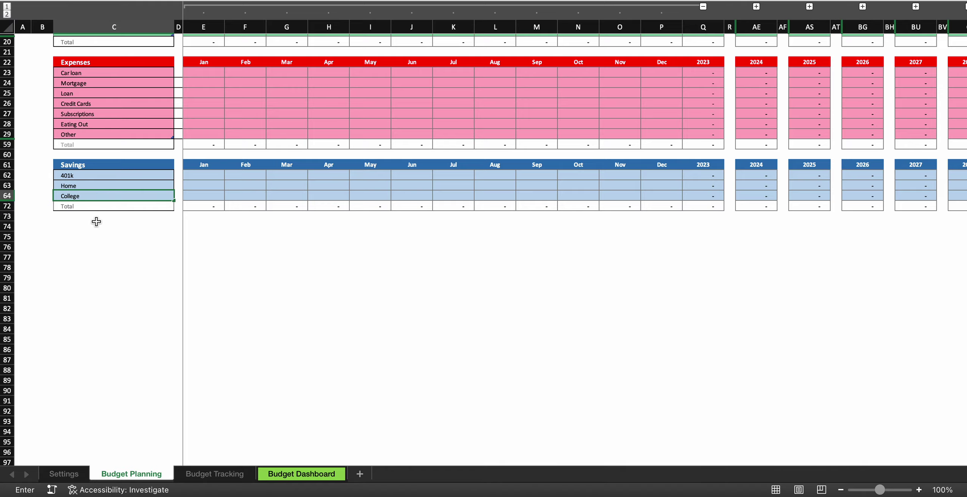
{"action": "left_click", "coordinate": [95, 233]}
{"action": "scroll", "coordinate": [234, 265], "scroll_direction": "up", "scroll_amount": 5}
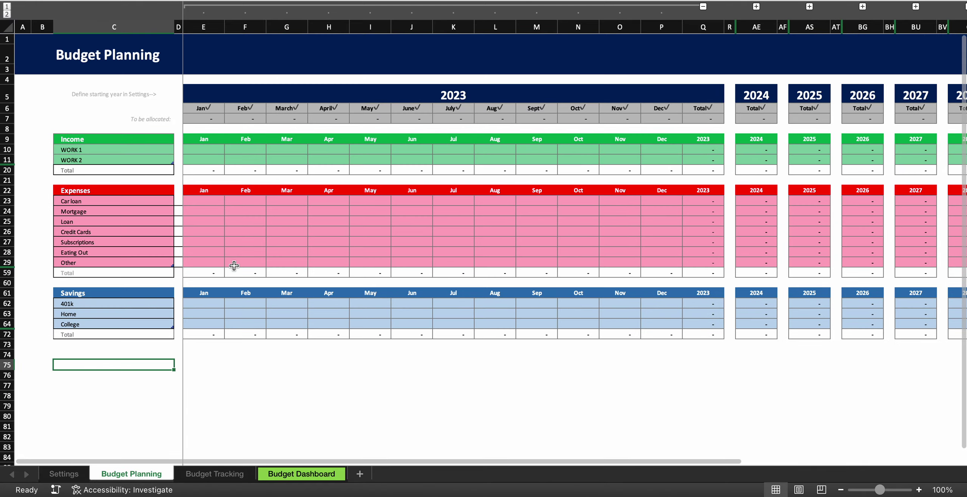
Step: Enter the January 2023 income as 3000 for WORK 1 and 2000 for WORK 2
{"action": "scroll", "coordinate": [235, 265], "scroll_direction": "down", "scroll_amount": 1}
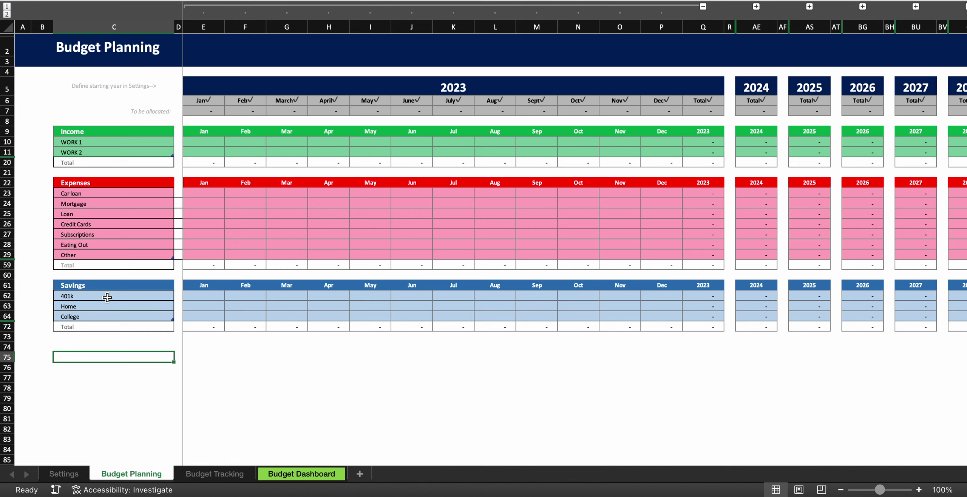
{"action": "left_click", "coordinate": [200, 141]}
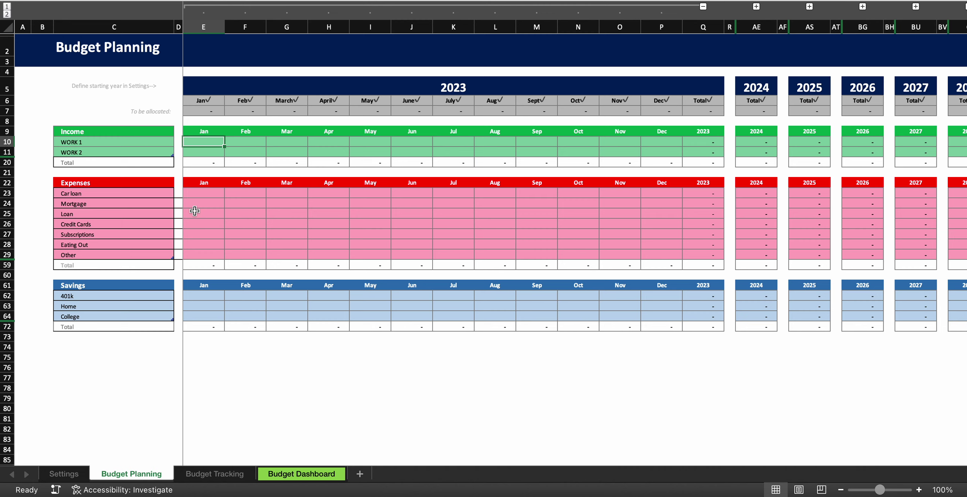
{"action": "type", "text": "3000"}
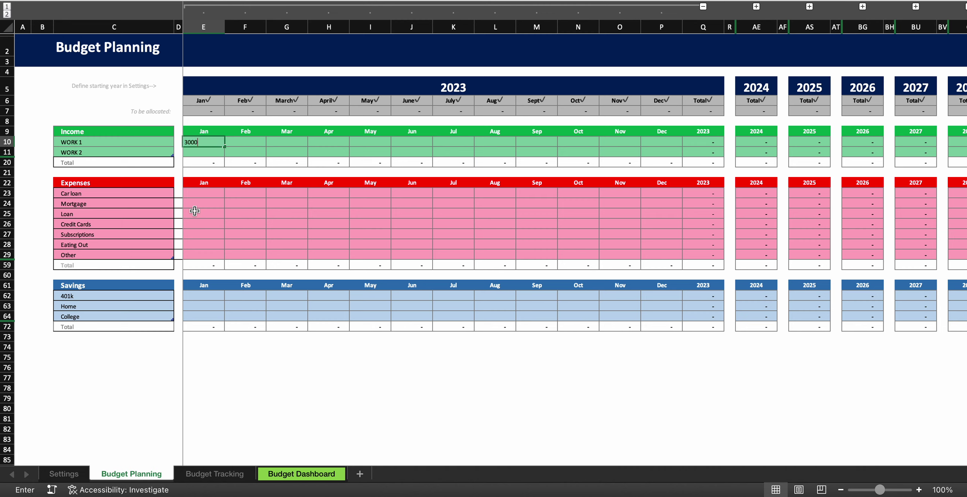
{"action": "left_click", "coordinate": [210, 151]}
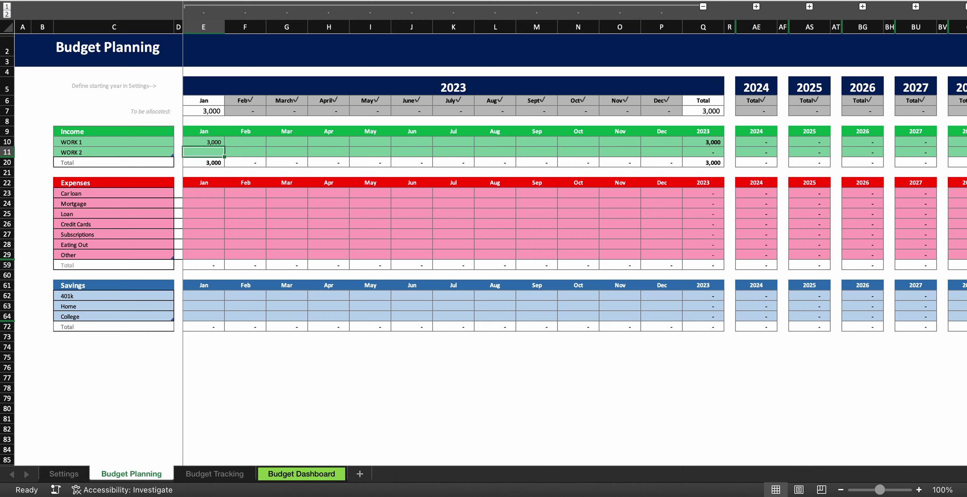
{"action": "type", "text": "2000"}
{"action": "left_click", "coordinate": [206, 173]}
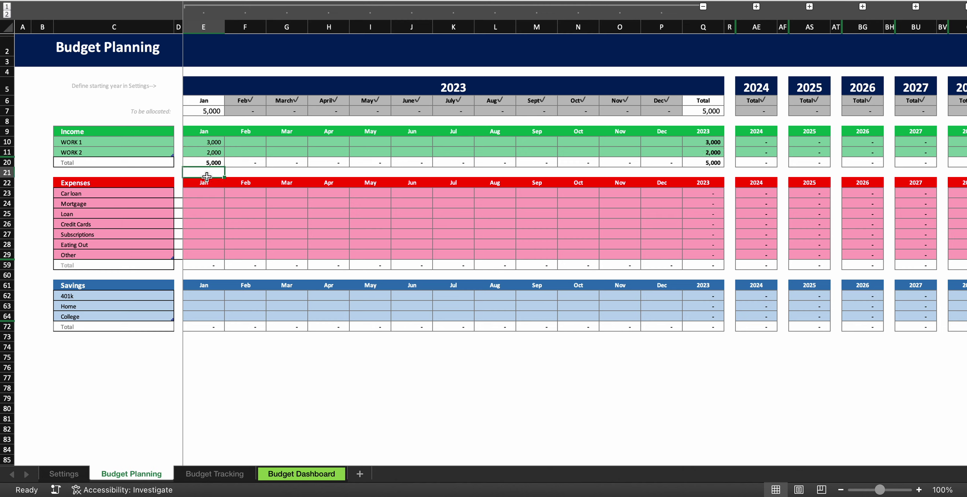
Step: Fill the January income amounts of WORK 1 and WORK 2 across the months through June
{"action": "left_click", "coordinate": [209, 145]}
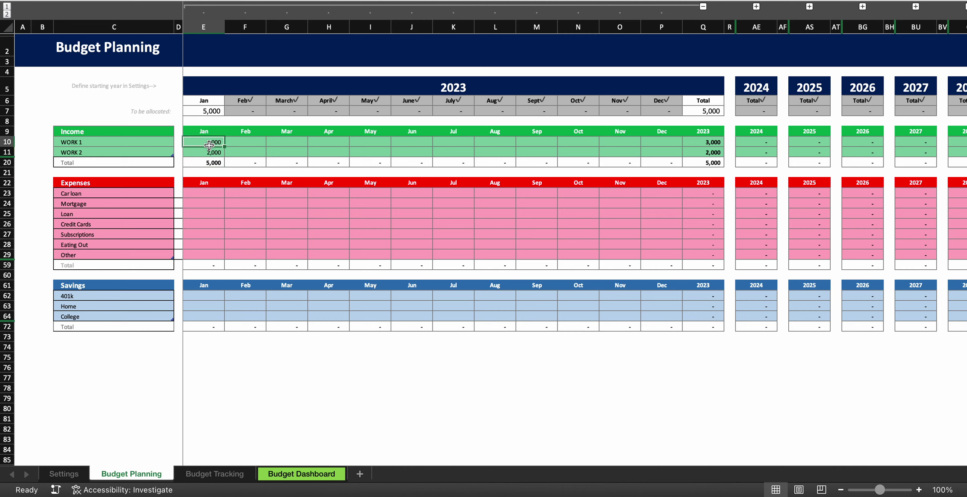
{"action": "left_click", "coordinate": [244, 141]}
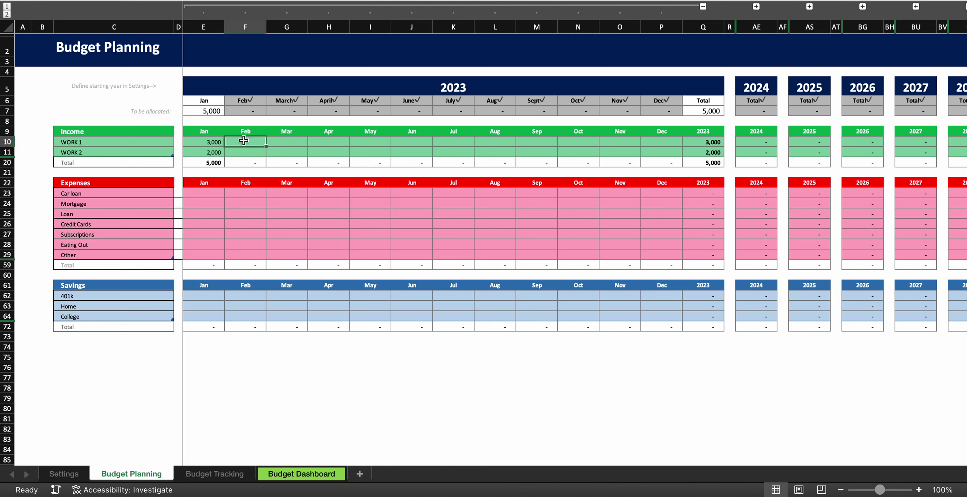
{"action": "left_click", "coordinate": [210, 144]}
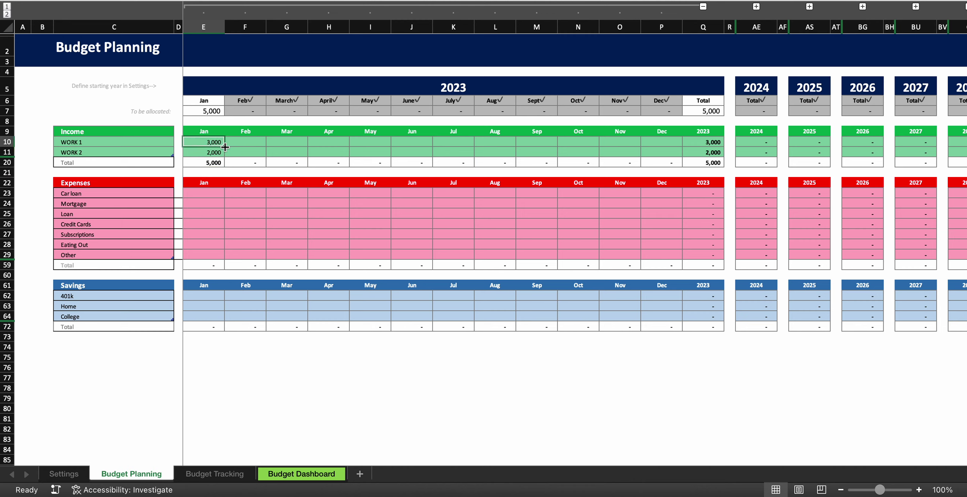
{"action": "left_click_drag", "start_coordinate": [225, 147], "coordinate": [433, 147]}
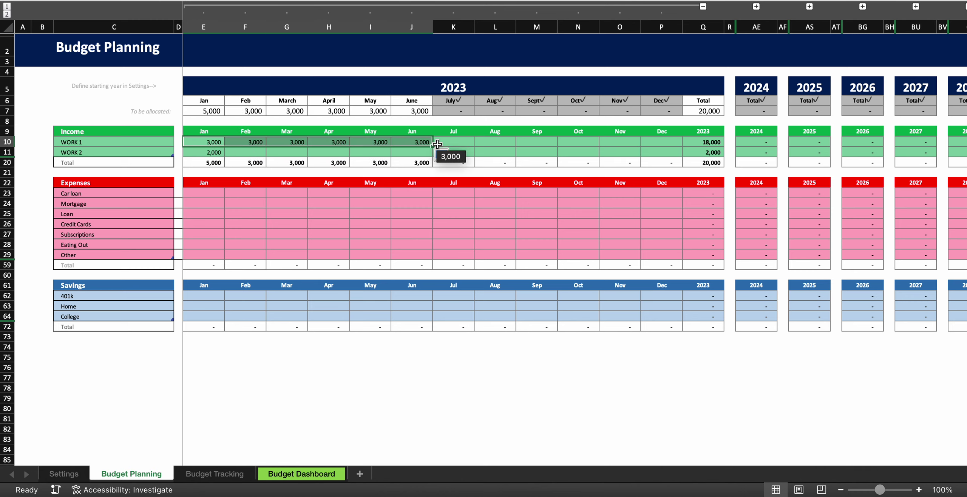
{"action": "left_click", "coordinate": [204, 154]}
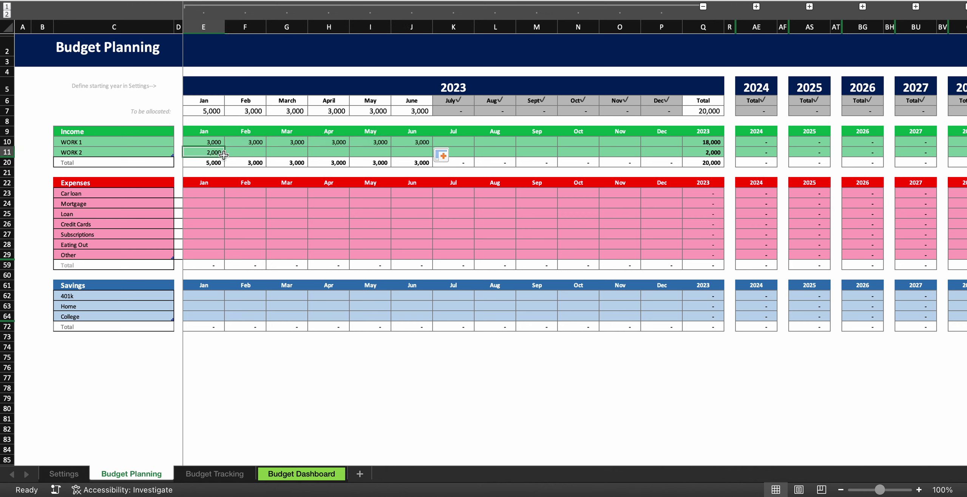
{"action": "left_click_drag", "start_coordinate": [225, 157], "coordinate": [418, 165]}
Step: Enter the July income as 4000 for WORK 1 and 2000 for WORK 2
{"action": "left_click", "coordinate": [460, 142]}
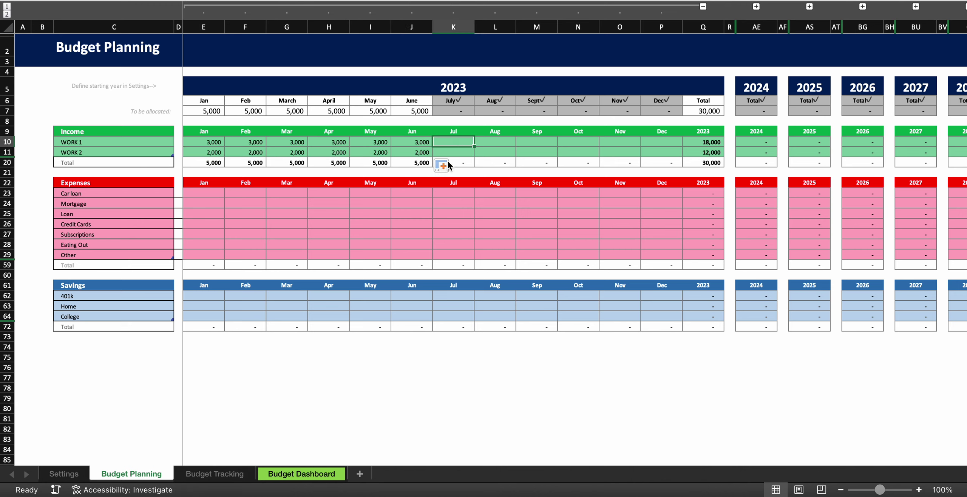
{"action": "type", "text": "4000"}
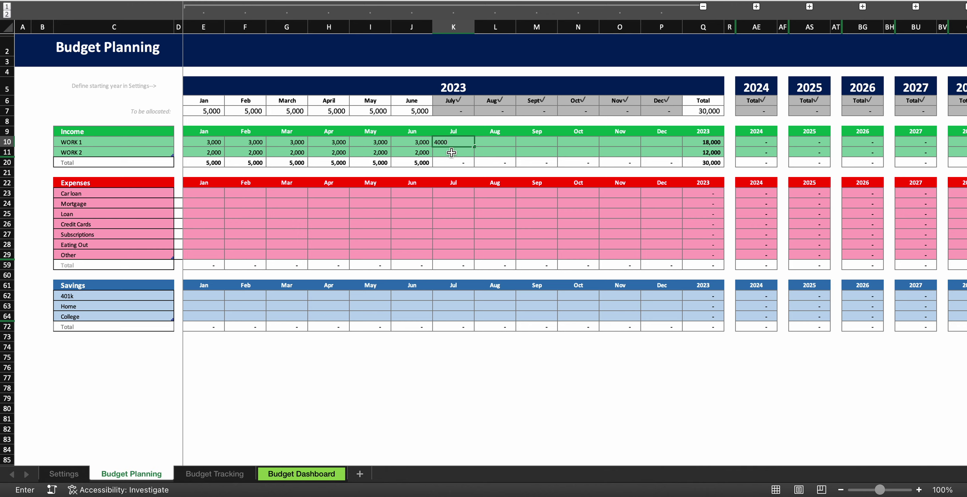
{"action": "left_click", "coordinate": [452, 152]}
{"action": "type", "text": "2,0"}
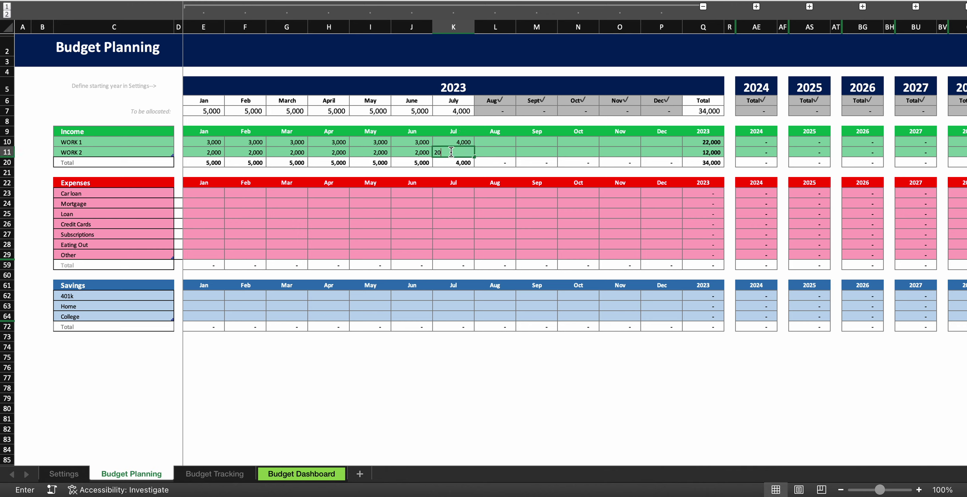
{"action": "type", "text": "00"}
{"action": "key", "text": "Return"}
Step: Fill the July income amounts of WORK 1 and WORK 2 across the months through December
{"action": "left_click", "coordinate": [472, 145]}
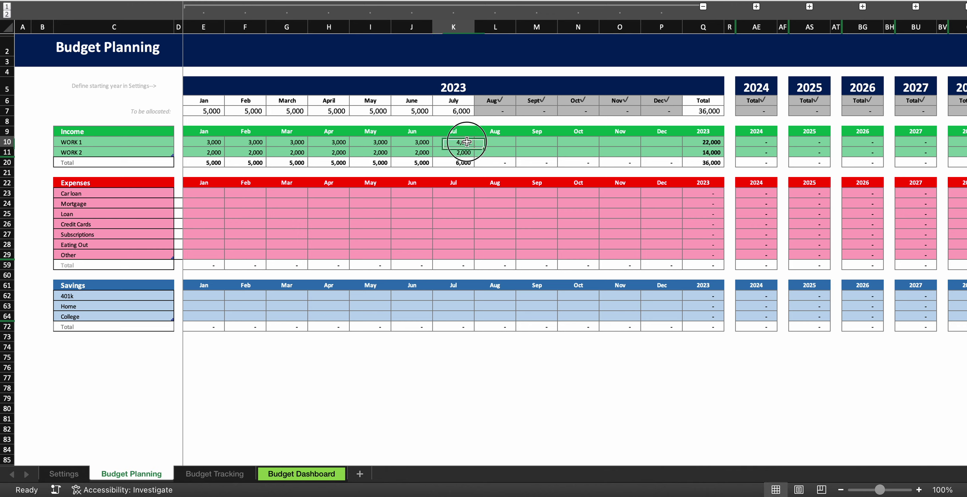
{"action": "left_click_drag", "start_coordinate": [476, 146], "coordinate": [659, 142]}
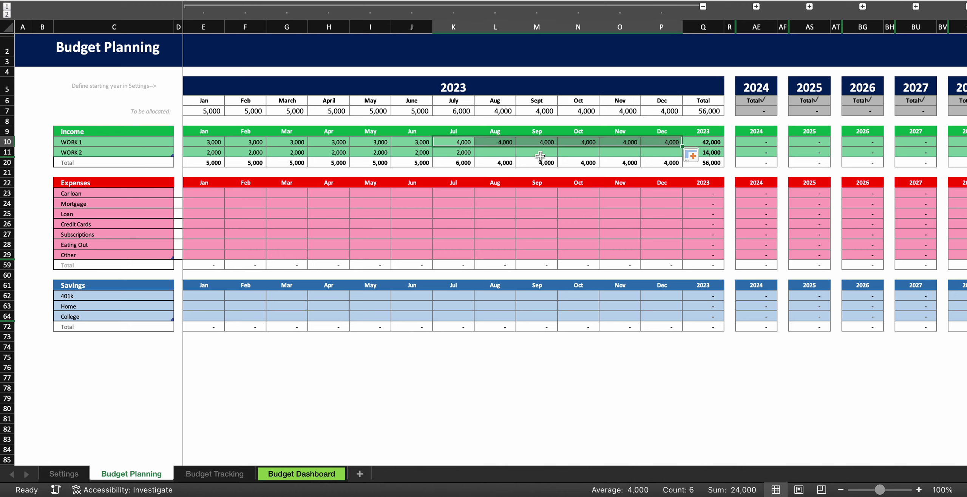
{"action": "left_click", "coordinate": [458, 153]}
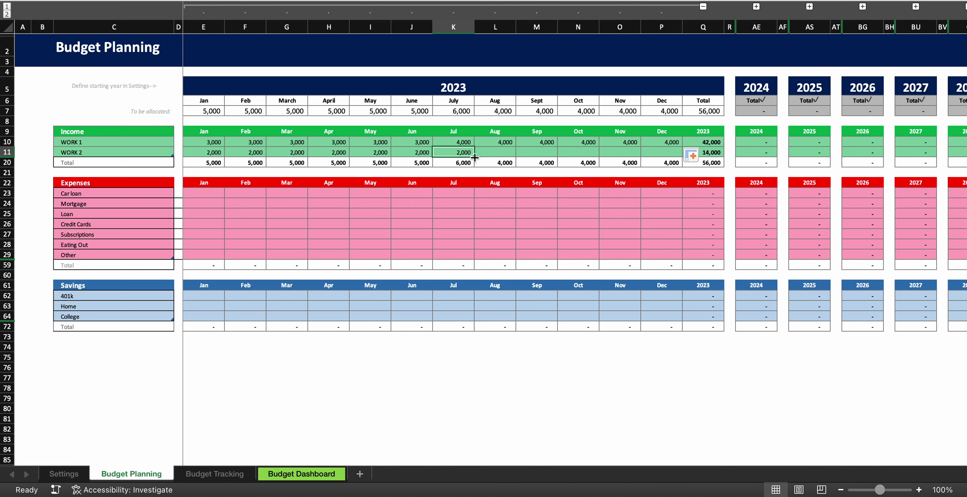
{"action": "left_click_drag", "start_coordinate": [475, 157], "coordinate": [667, 157]}
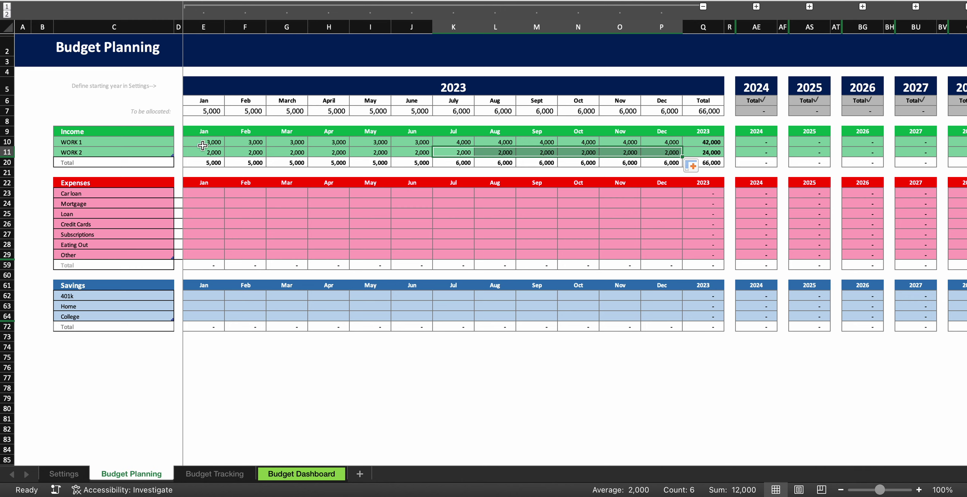
{"action": "left_click", "coordinate": [554, 139]}
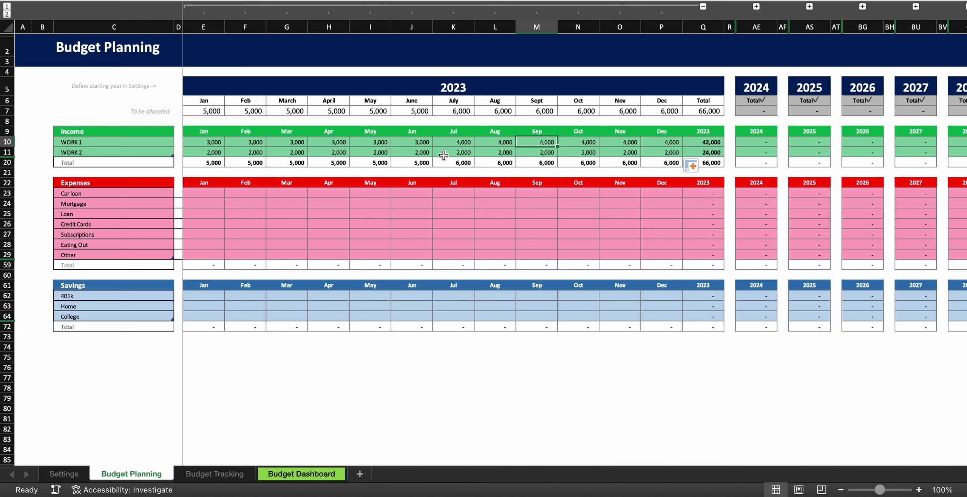
{"action": "left_click", "coordinate": [688, 202]}
{"action": "left_click", "coordinate": [638, 217]}
{"action": "left_click", "coordinate": [714, 163]}
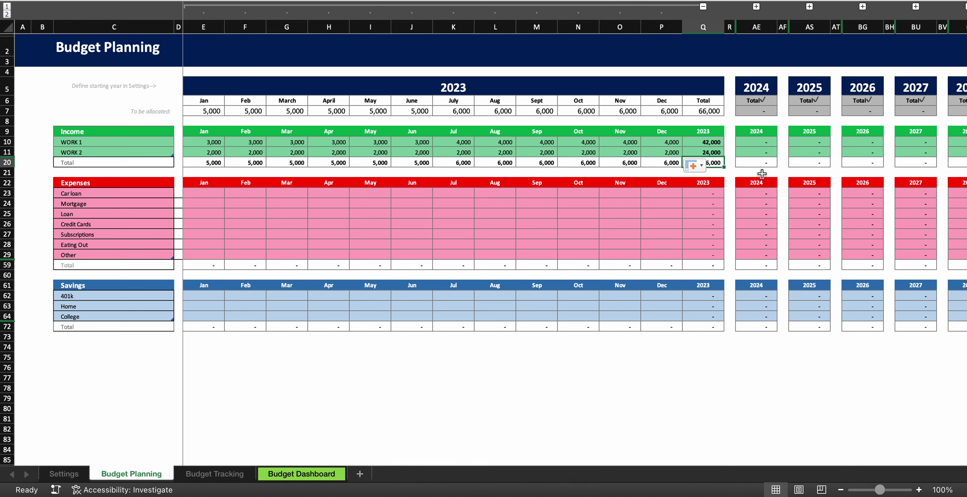
{"action": "left_click", "coordinate": [672, 164]}
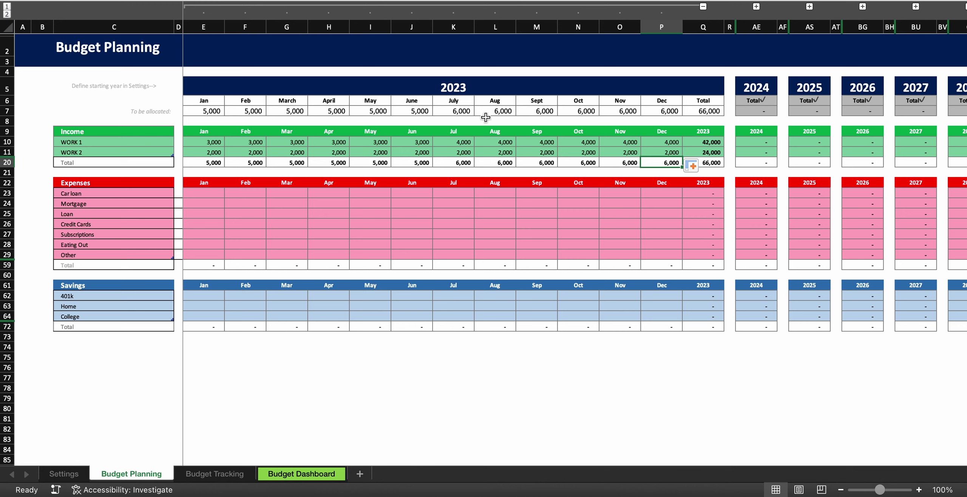
{"action": "left_click", "coordinate": [590, 113]}
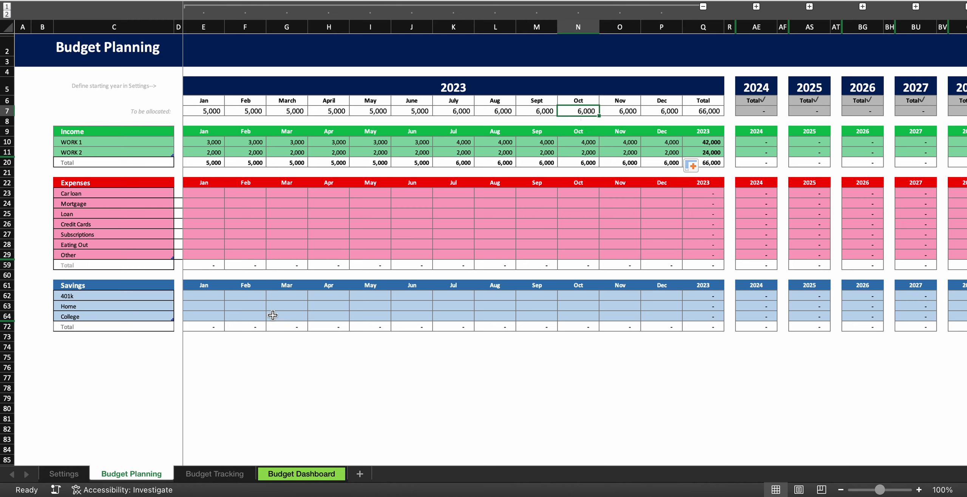
Step: Enter the January expenses as 500 for Car loan and 1000 for Mortgage
{"action": "left_click", "coordinate": [212, 192]}
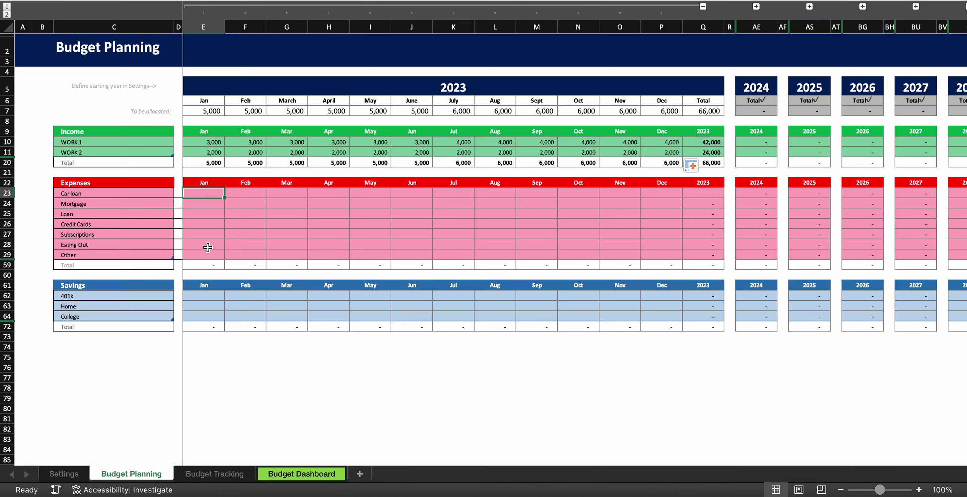
{"action": "type", "text": "500"}
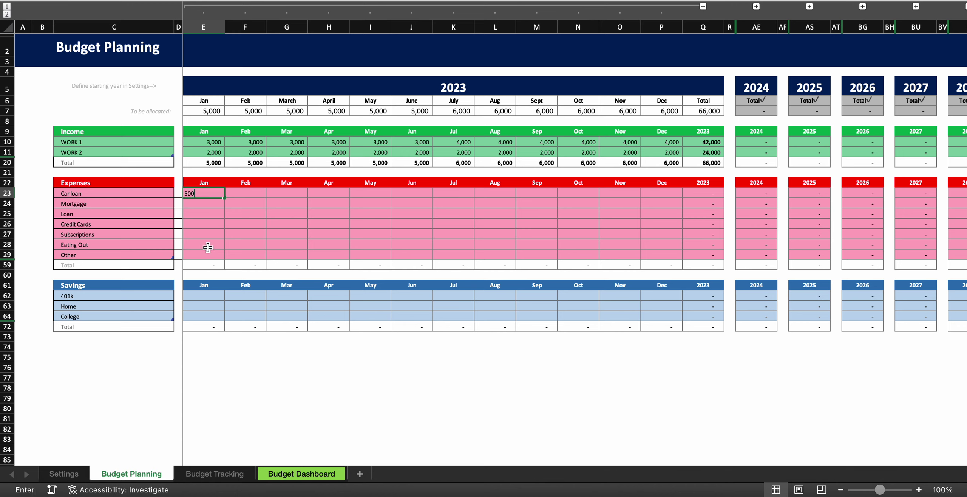
{"action": "left_click", "coordinate": [208, 202]}
{"action": "type", "text": "1000"}
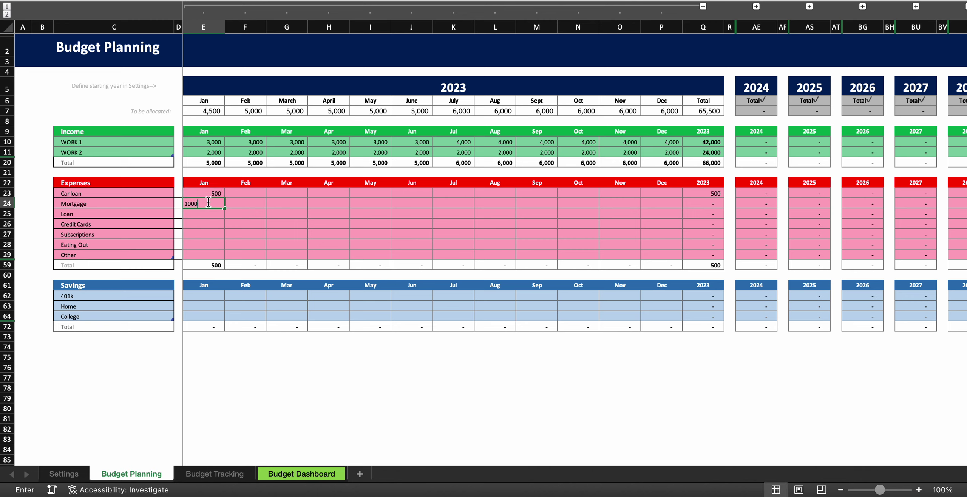
{"action": "key", "text": "Return"}
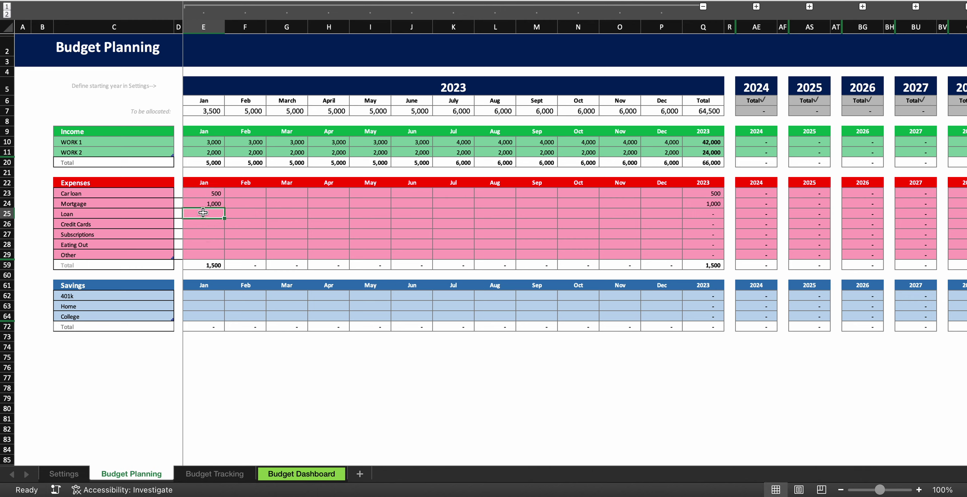
Step: Enter the January expenses as 200 for Loan, 200 for Credit Cards and 100 for Subscriptions
{"action": "type", "text": "200"}
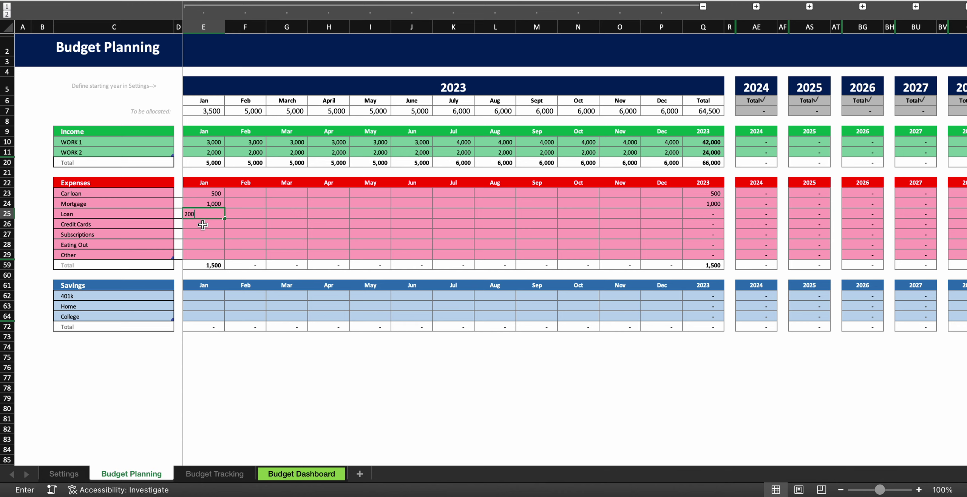
{"action": "key", "text": "Return"}
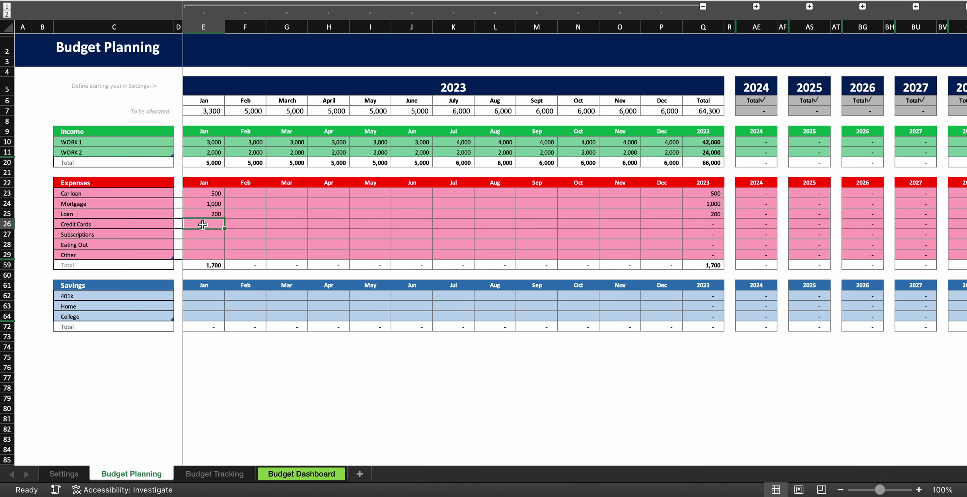
{"action": "type", "text": "200"}
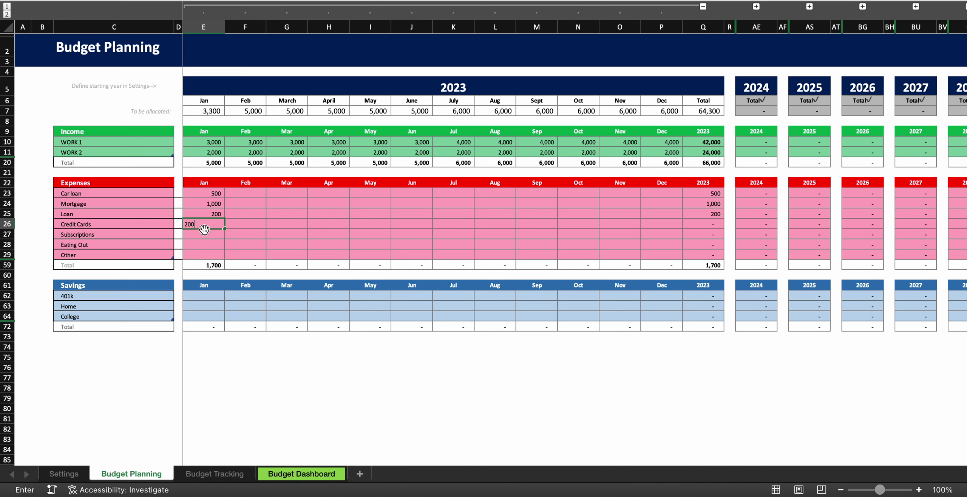
{"action": "key", "text": "Return"}
{"action": "type", "text": "100"}
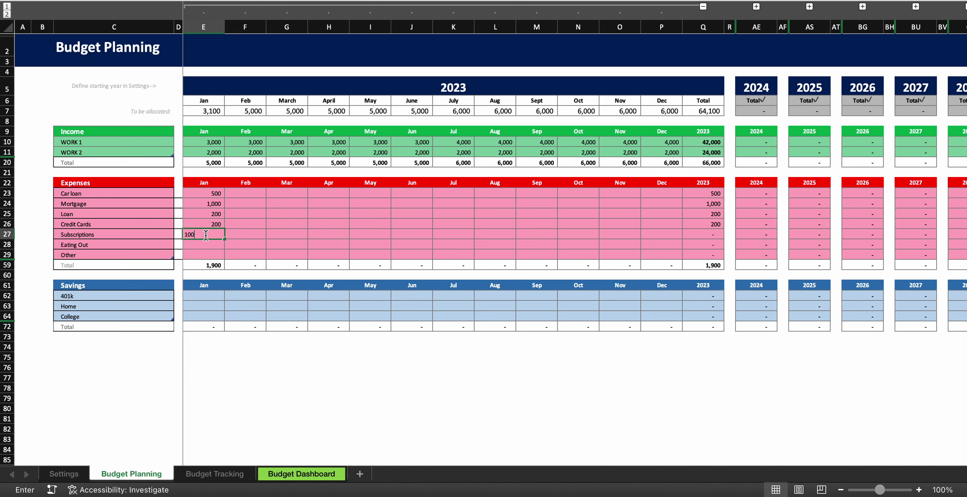
{"action": "left_click", "coordinate": [202, 248]}
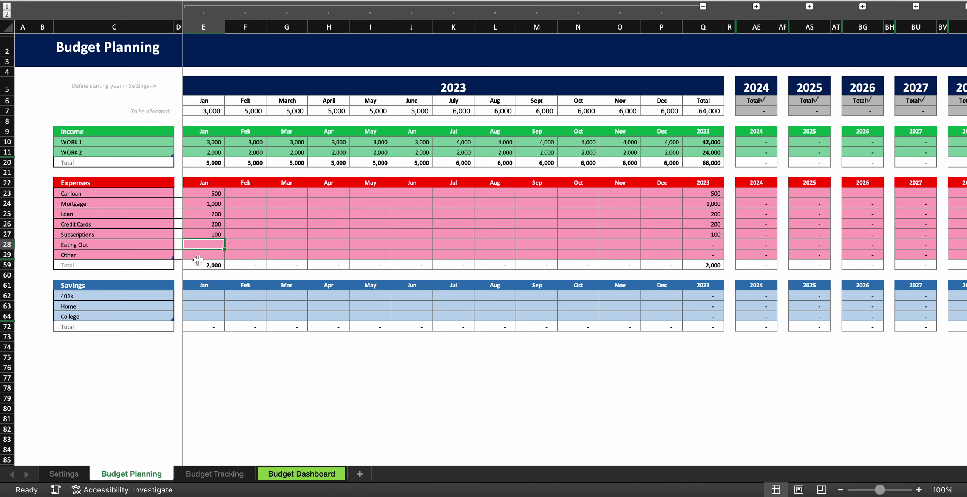
Step: Enter the January expenses as 400 for Eating Out and 500 for Other
{"action": "type", "text": "400"}
{"action": "left_click", "coordinate": [204, 256]}
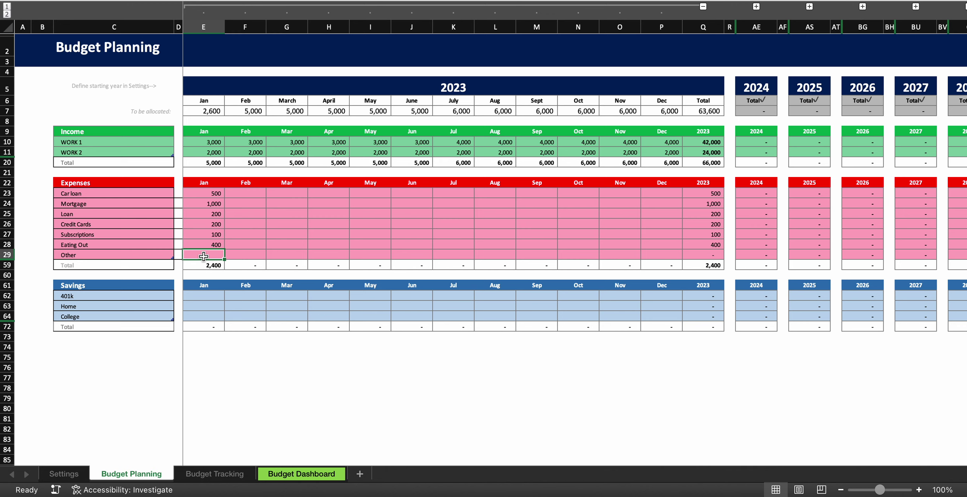
{"action": "type", "text": "500"}
{"action": "left_click", "coordinate": [244, 249]}
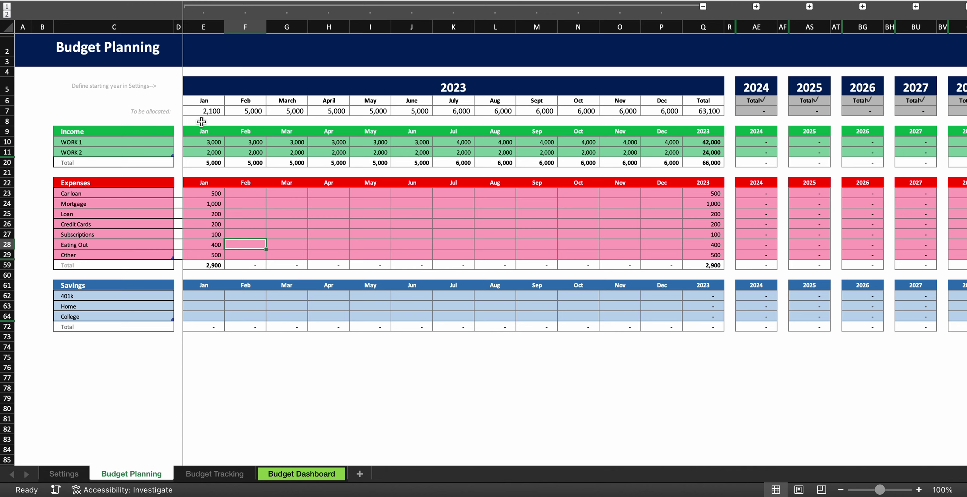
Step: Enter the January savings as 1000 for 401k, 500 for Home and 600 for College
{"action": "left_click", "coordinate": [206, 294]}
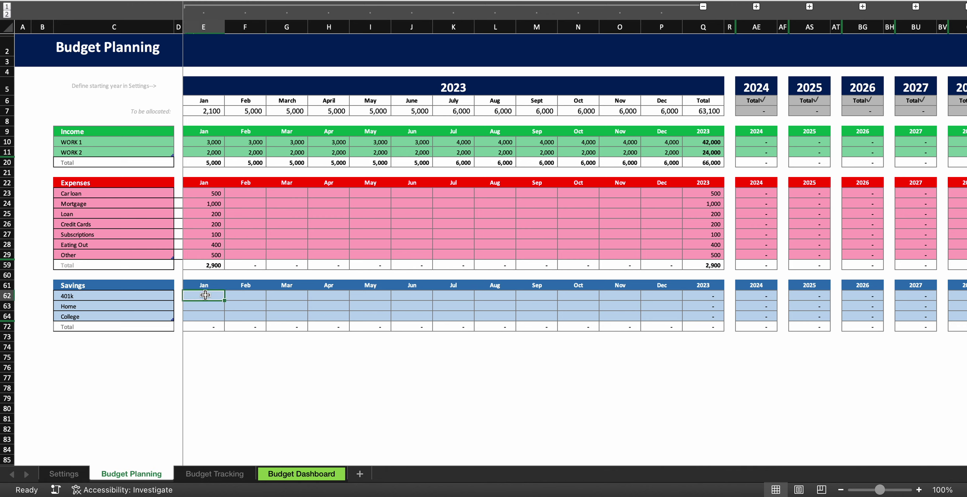
{"action": "type", "text": "1,0"}
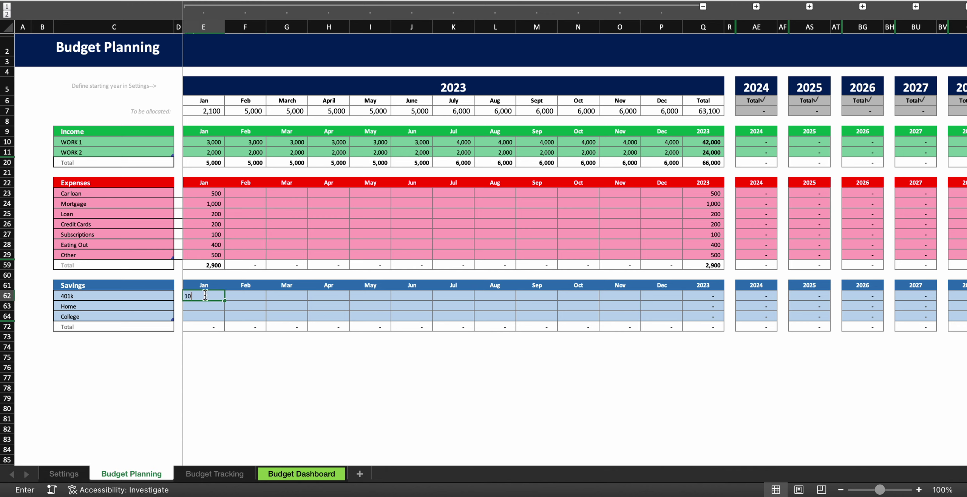
{"action": "type", "text": "00"}
{"action": "left_click", "coordinate": [204, 305]}
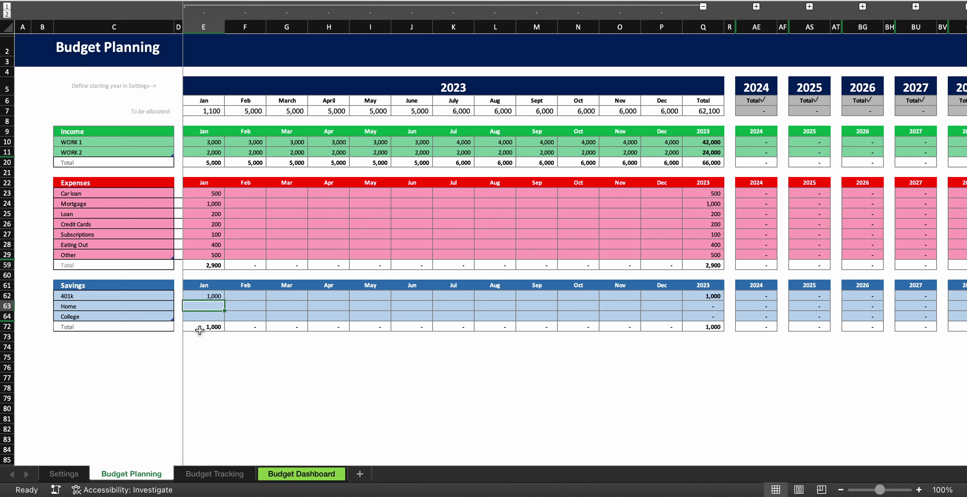
{"action": "type", "text": "50"}
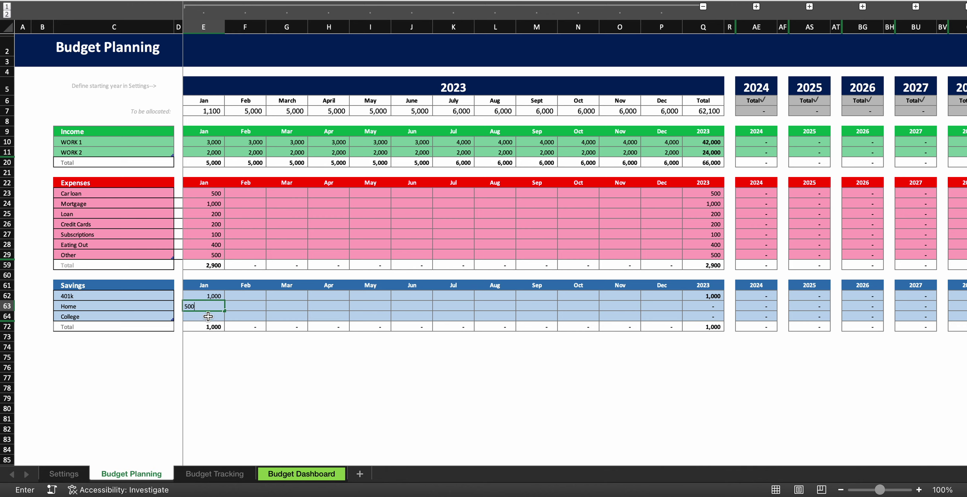
{"action": "type", "text": "0"}
{"action": "left_click", "coordinate": [208, 316]}
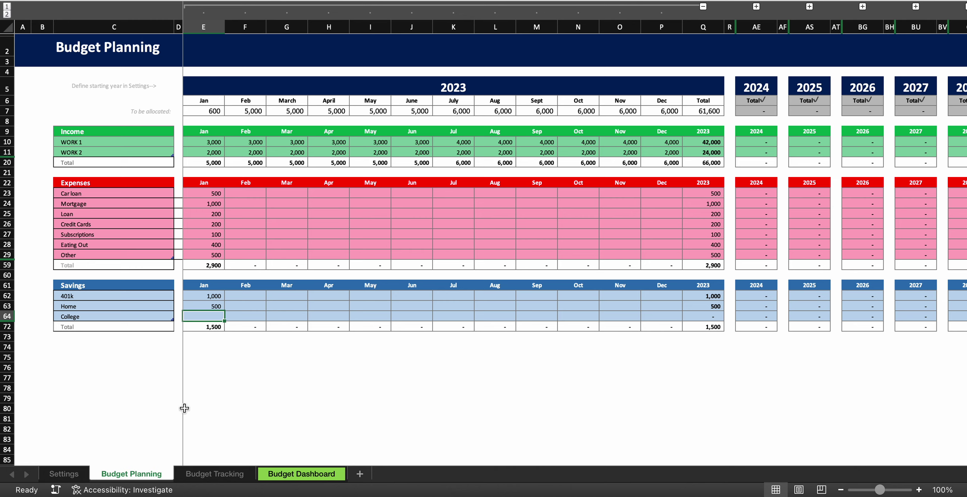
{"action": "type", "text": "600"}
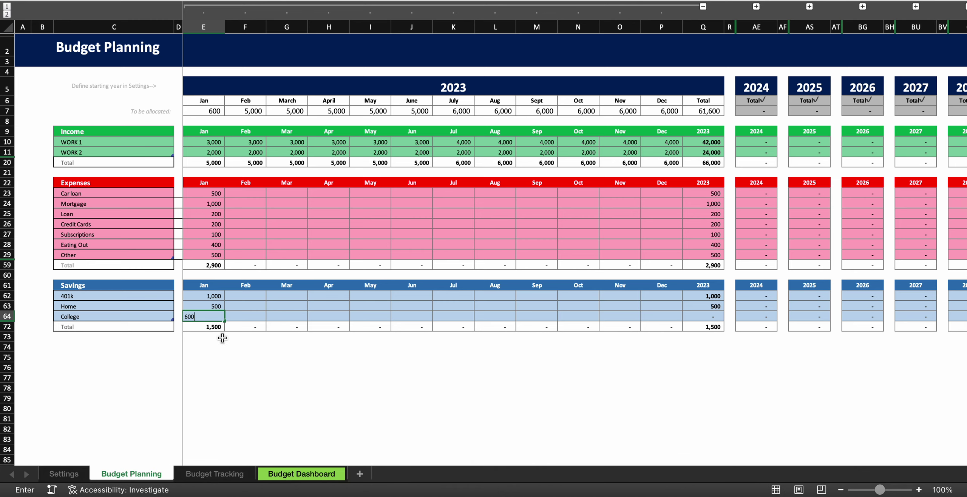
{"action": "left_click", "coordinate": [204, 334]}
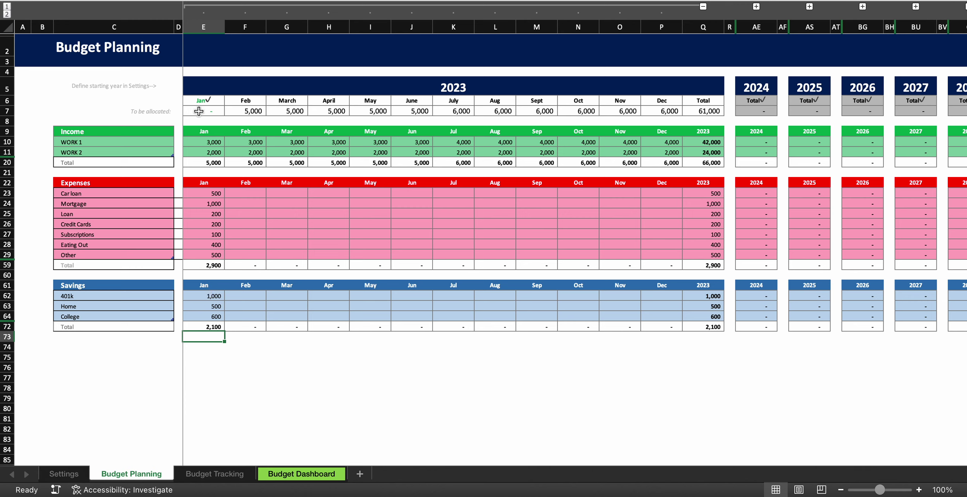
Step: Try 600 as the January Home savings amount and set it back to 500
{"action": "left_click", "coordinate": [206, 306]}
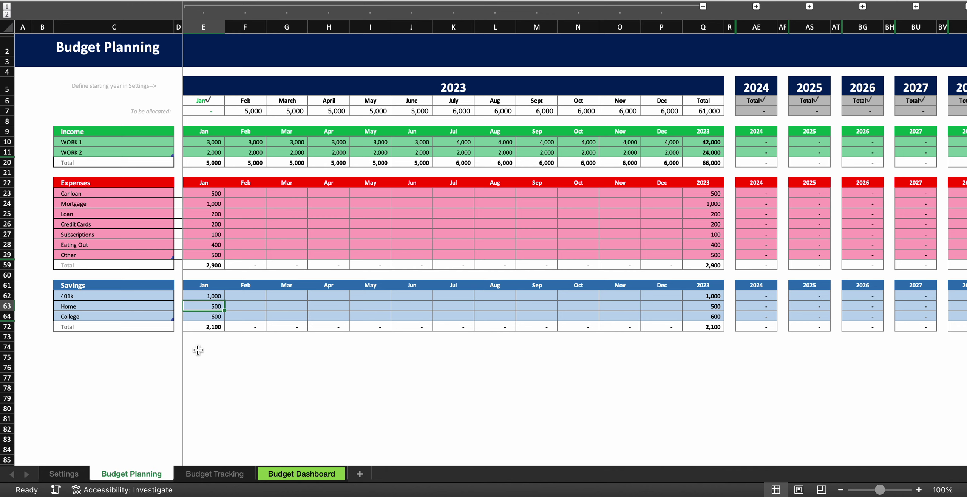
{"action": "type", "text": "600"}
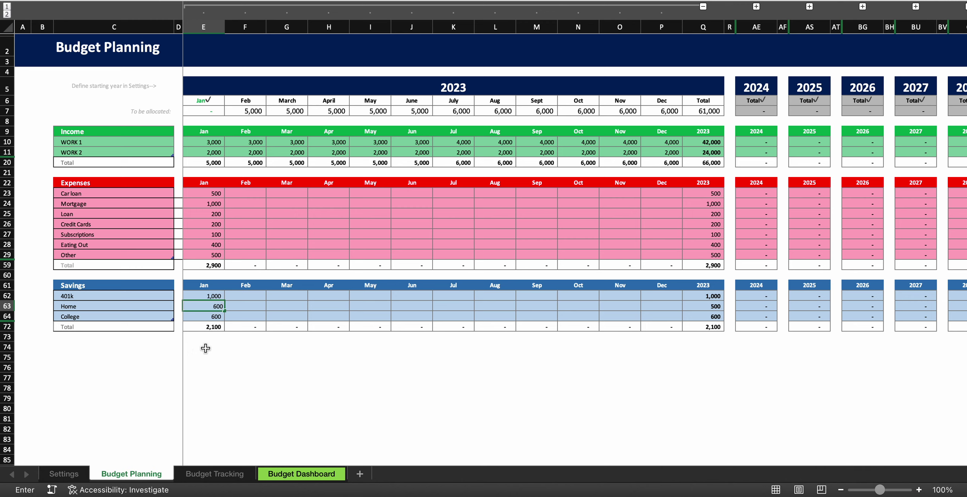
{"action": "left_click", "coordinate": [206, 342]}
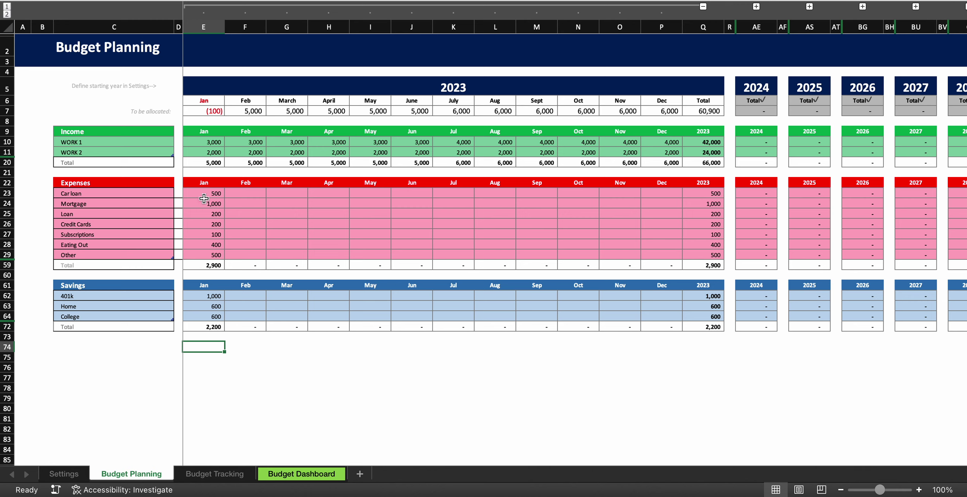
{"action": "left_click", "coordinate": [208, 306]}
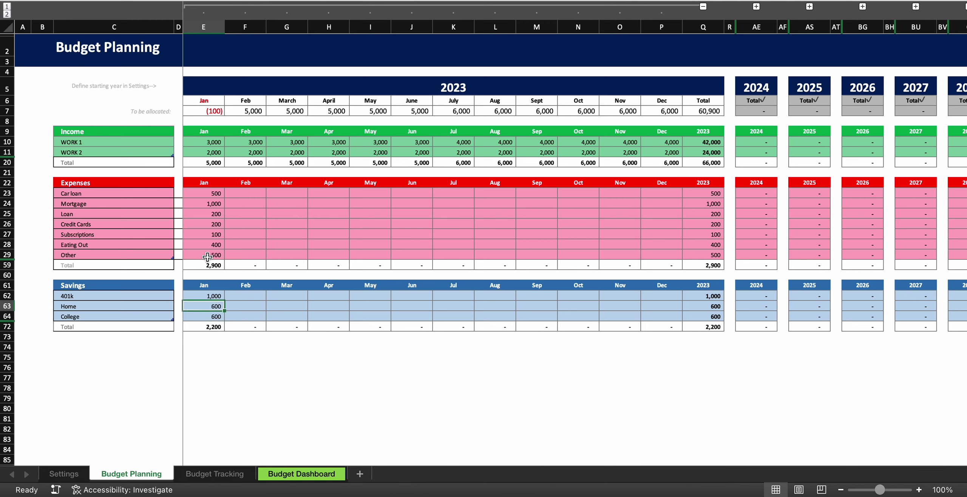
{"action": "type", "text": "50"}
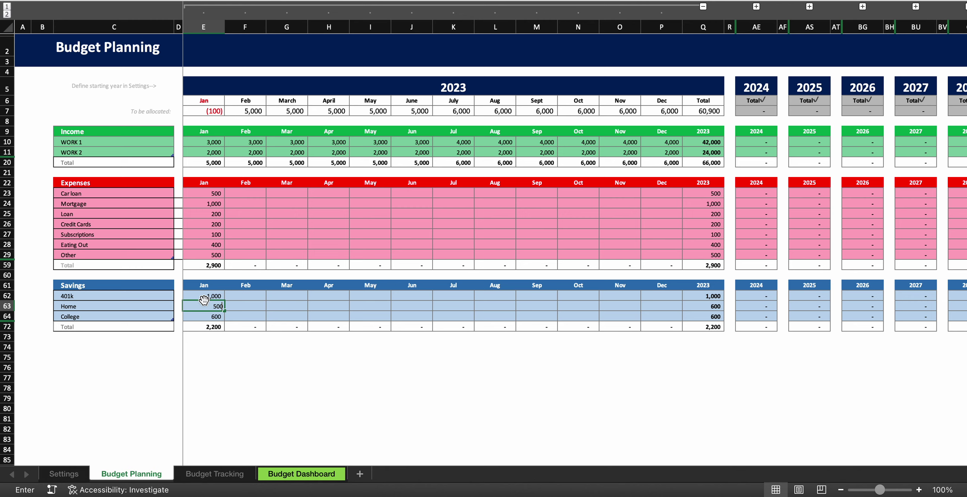
{"action": "type", "text": "0"}
{"action": "left_click", "coordinate": [211, 343]}
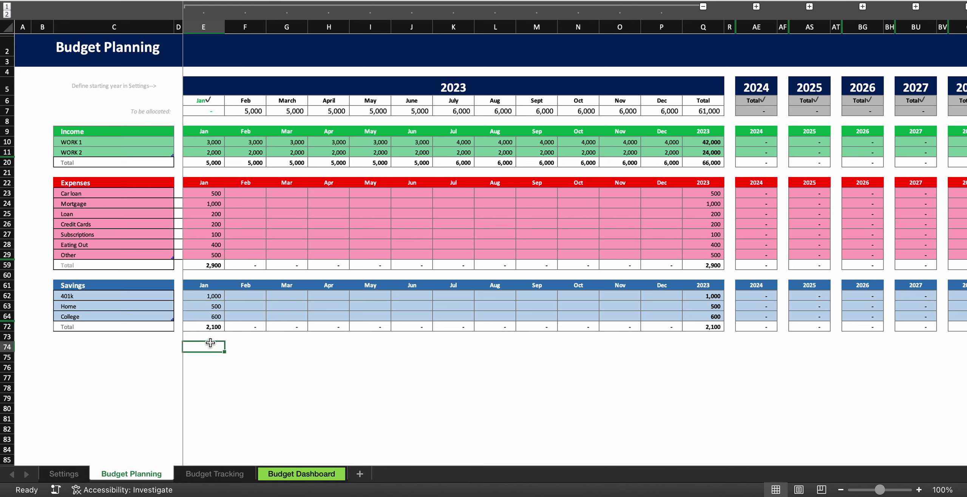
Step: Fill the January expense amounts of Car loan, Mortgage and Loan across the months through December
{"action": "left_click", "coordinate": [209, 194]}
{"action": "left_click_drag", "start_coordinate": [226, 199], "coordinate": [665, 206]}
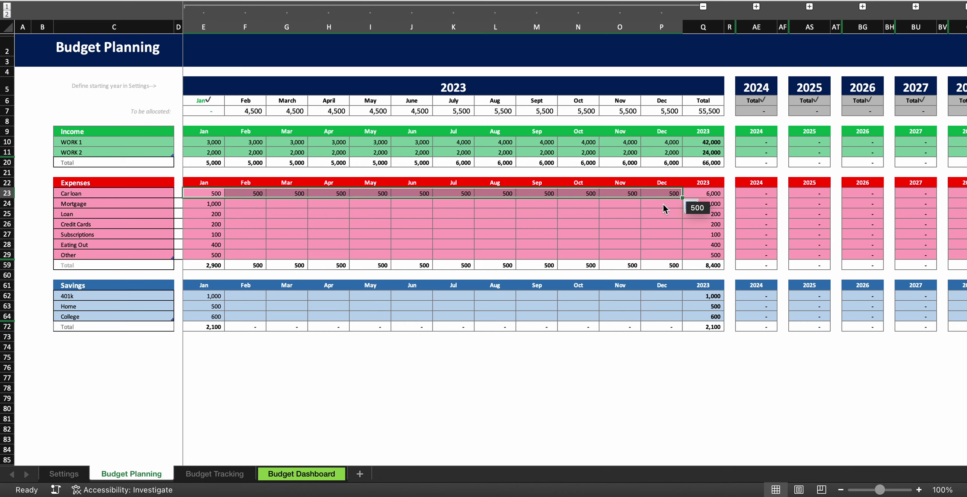
{"action": "left_click", "coordinate": [207, 203]}
{"action": "left_click_drag", "start_coordinate": [225, 209], "coordinate": [673, 174]}
{"action": "left_click", "coordinate": [207, 213]}
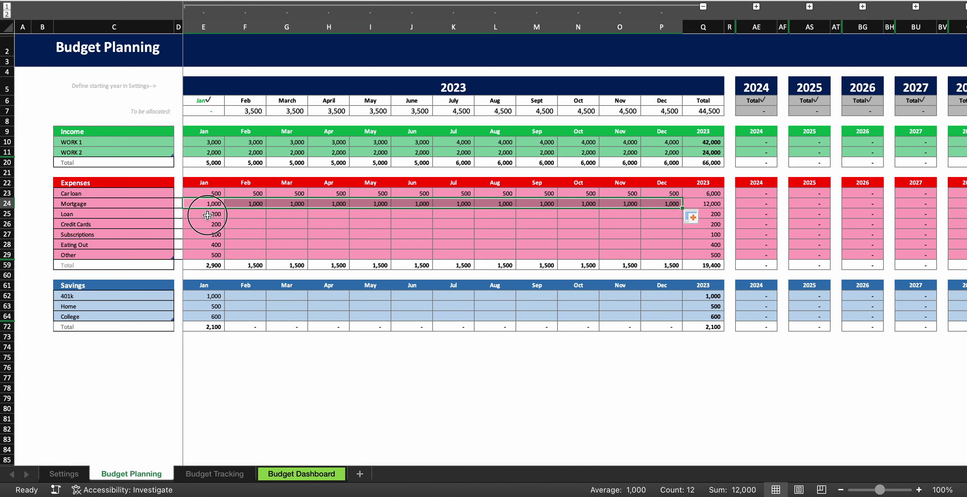
{"action": "left_click_drag", "start_coordinate": [225, 218], "coordinate": [671, 207]}
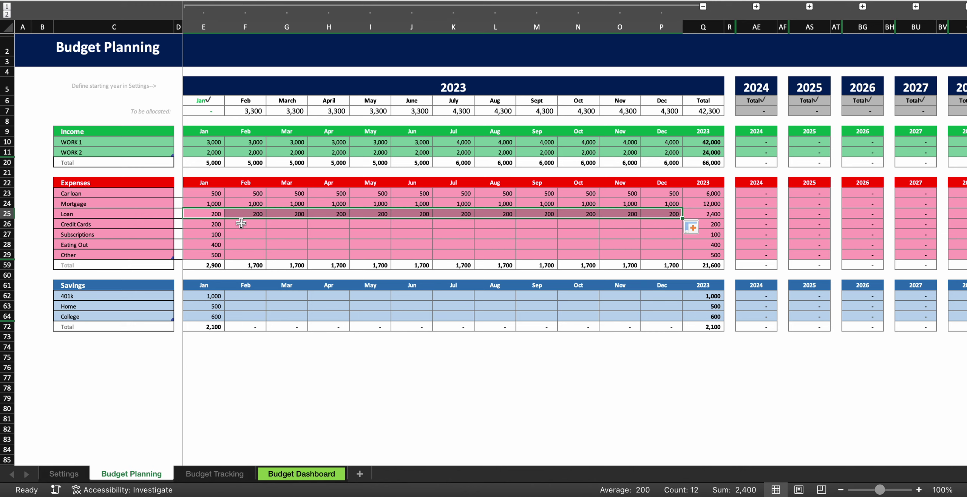
Step: Fill the January amounts of Credit Cards, Subscriptions, Eating Out and Other across the months through December
{"action": "left_click", "coordinate": [215, 223]}
{"action": "left_click_drag", "start_coordinate": [225, 229], "coordinate": [671, 214]}
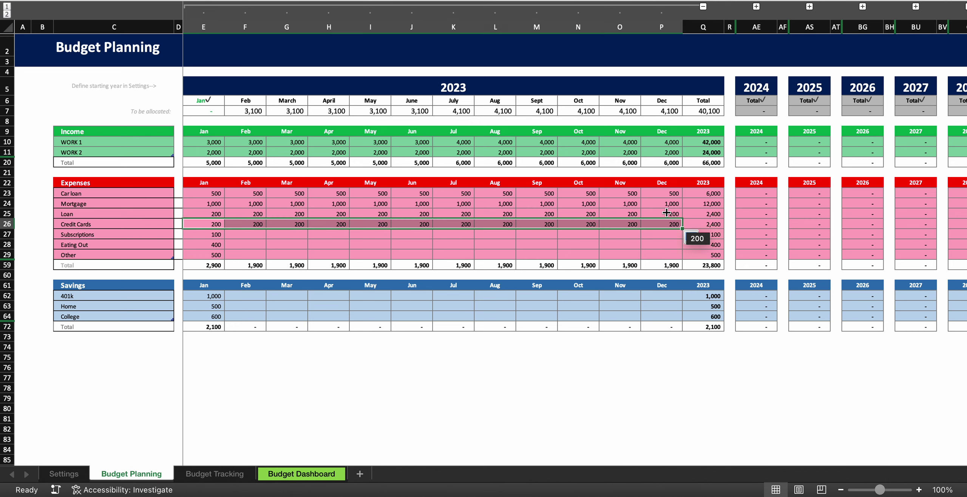
{"action": "left_click", "coordinate": [211, 233]}
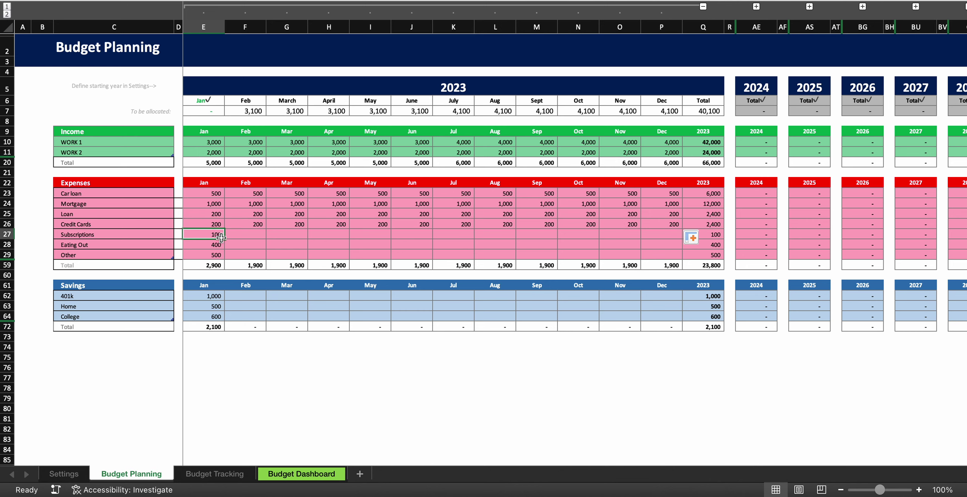
{"action": "left_click_drag", "start_coordinate": [224, 238], "coordinate": [670, 238]}
{"action": "left_click", "coordinate": [217, 245]}
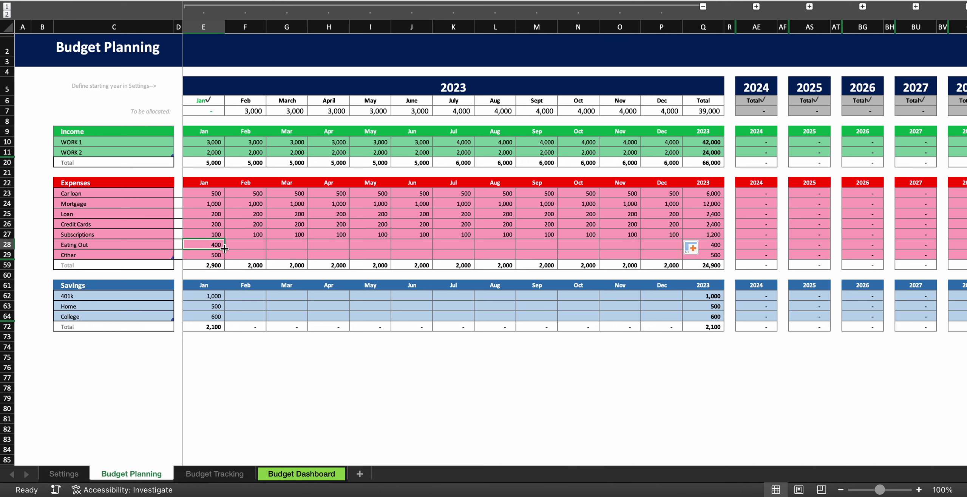
{"action": "left_click_drag", "start_coordinate": [225, 248], "coordinate": [666, 252]}
{"action": "left_click", "coordinate": [214, 255]}
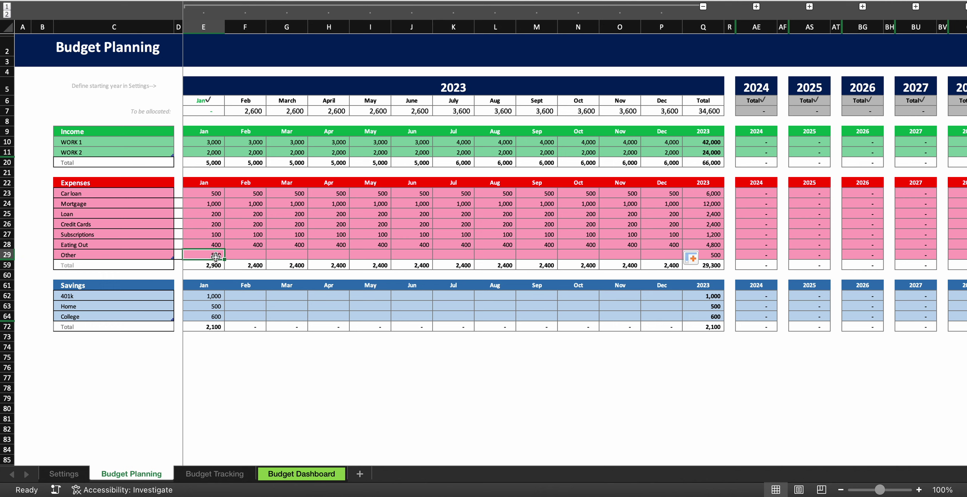
{"action": "left_click_drag", "start_coordinate": [224, 257], "coordinate": [666, 250]}
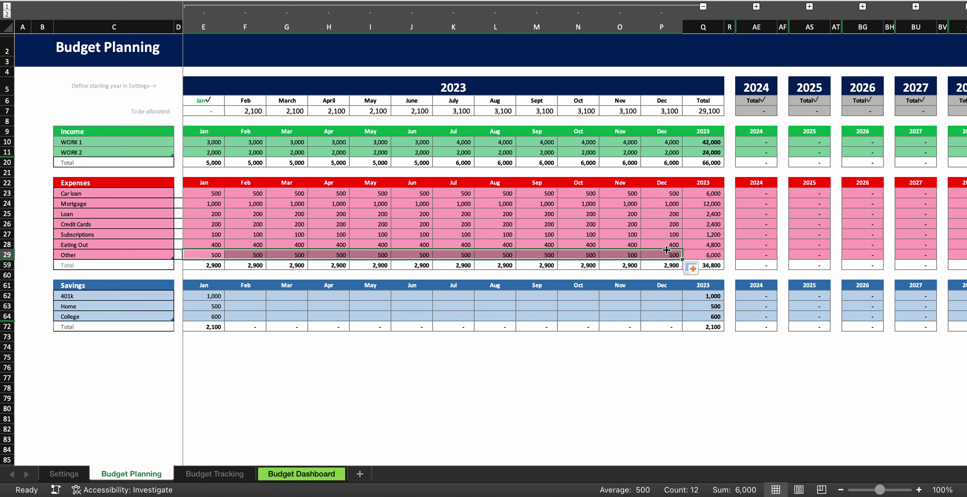
Step: Fill the January savings amounts of 401k, Home and College across the months through December
{"action": "left_click", "coordinate": [219, 297]}
{"action": "left_click_drag", "start_coordinate": [224, 303], "coordinate": [668, 295]}
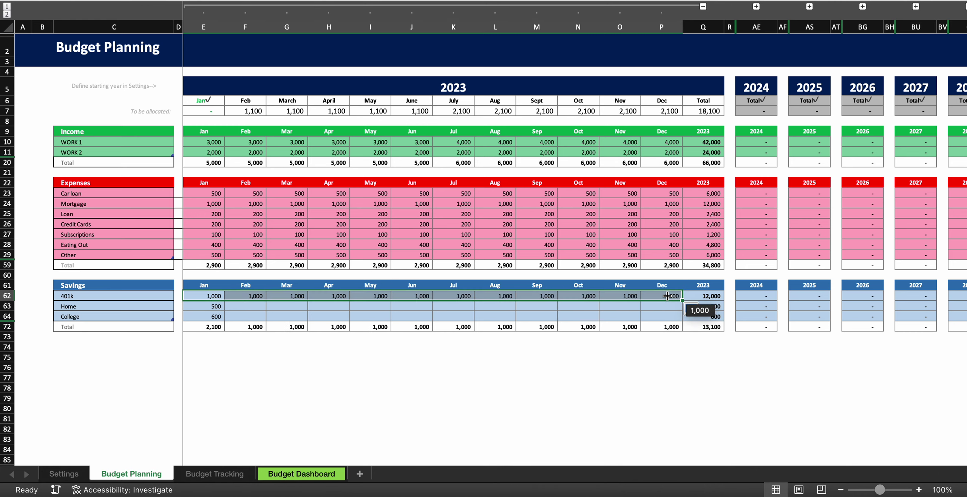
{"action": "left_click", "coordinate": [217, 306]}
{"action": "left_click_drag", "start_coordinate": [224, 310], "coordinate": [669, 312]}
{"action": "left_click", "coordinate": [425, 303]}
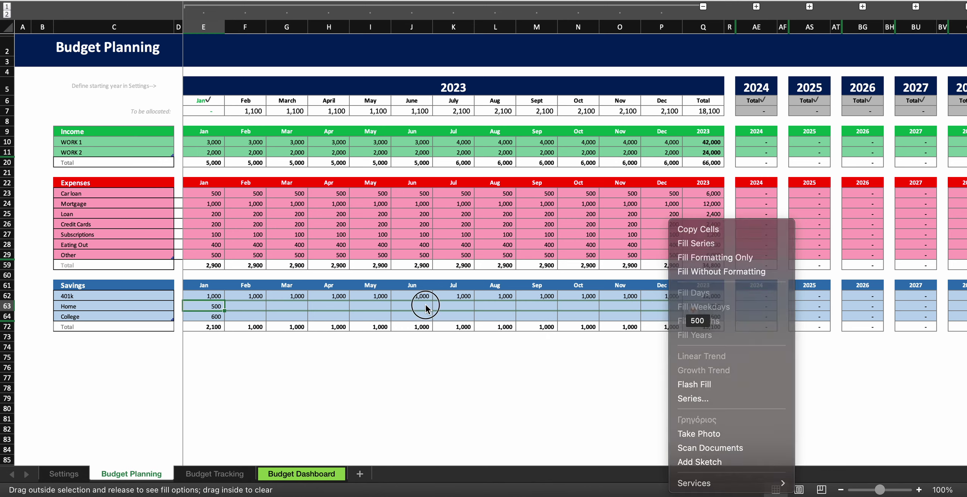
{"action": "left_click_drag", "start_coordinate": [224, 309], "coordinate": [669, 319]}
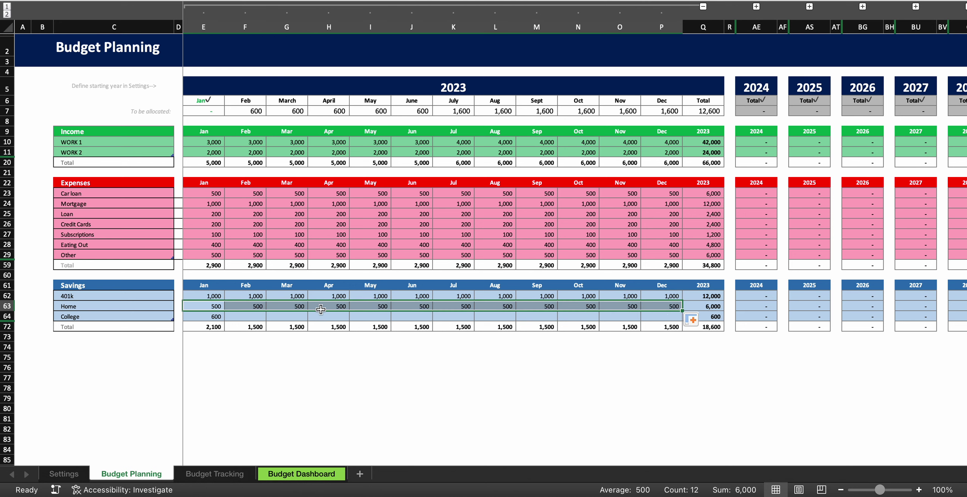
{"action": "left_click", "coordinate": [215, 317]}
{"action": "left_click_drag", "start_coordinate": [225, 320], "coordinate": [668, 315]}
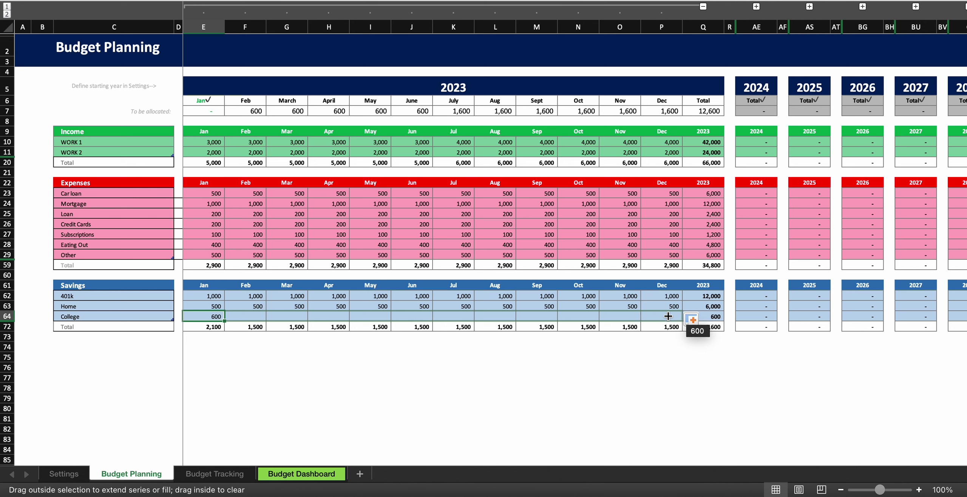
{"action": "left_click", "coordinate": [603, 353]}
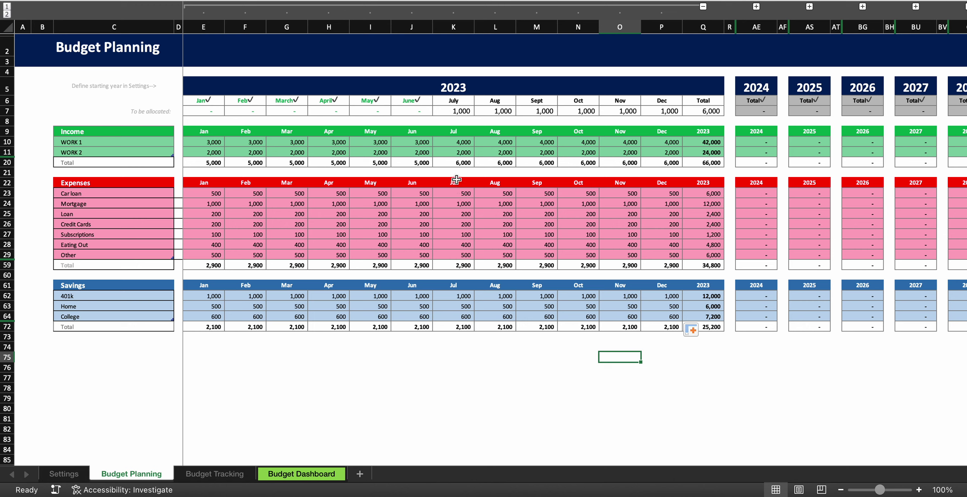
Step: Set the July savings to 1300 for 401k and 1000 for Home
{"action": "left_click", "coordinate": [456, 296]}
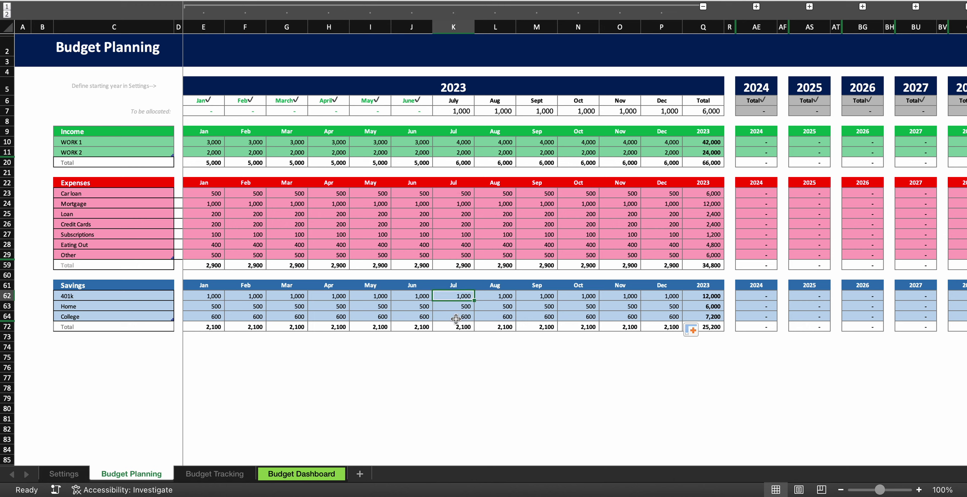
{"action": "type", "text": "1300"}
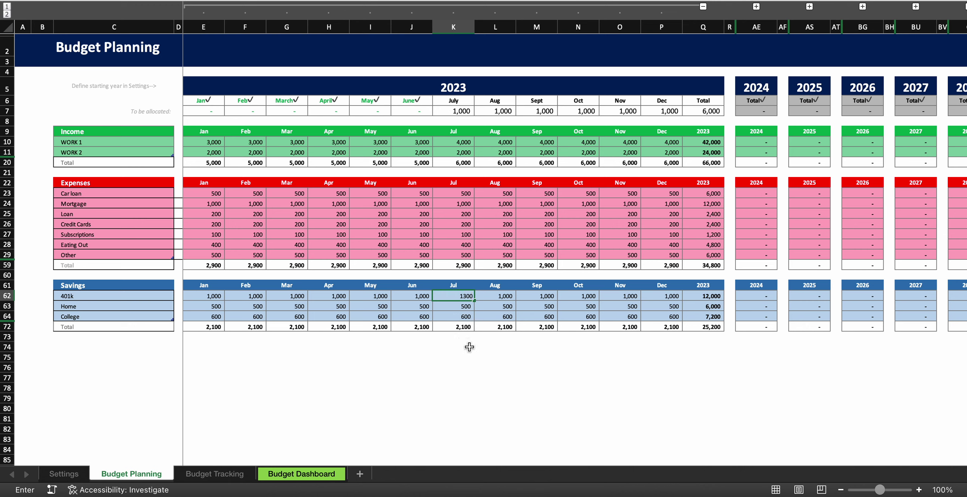
{"action": "left_click", "coordinate": [468, 346]}
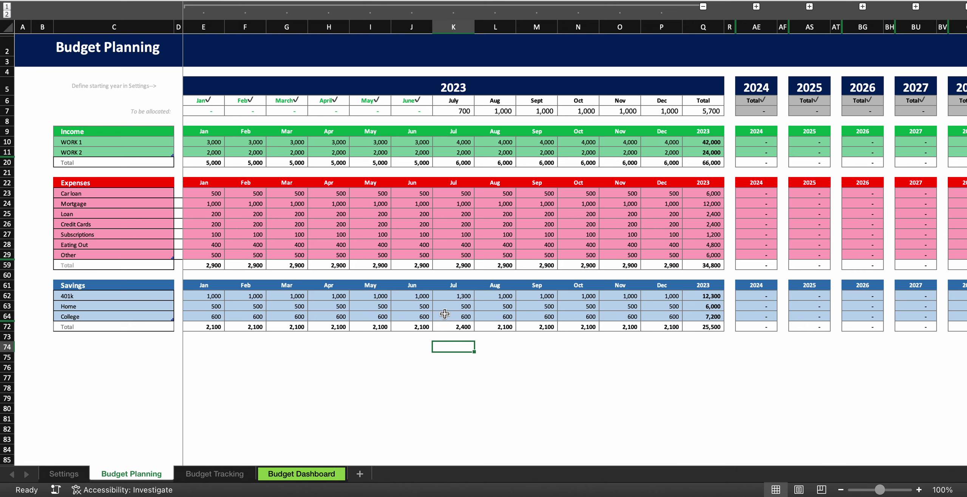
{"action": "left_click", "coordinate": [455, 306]}
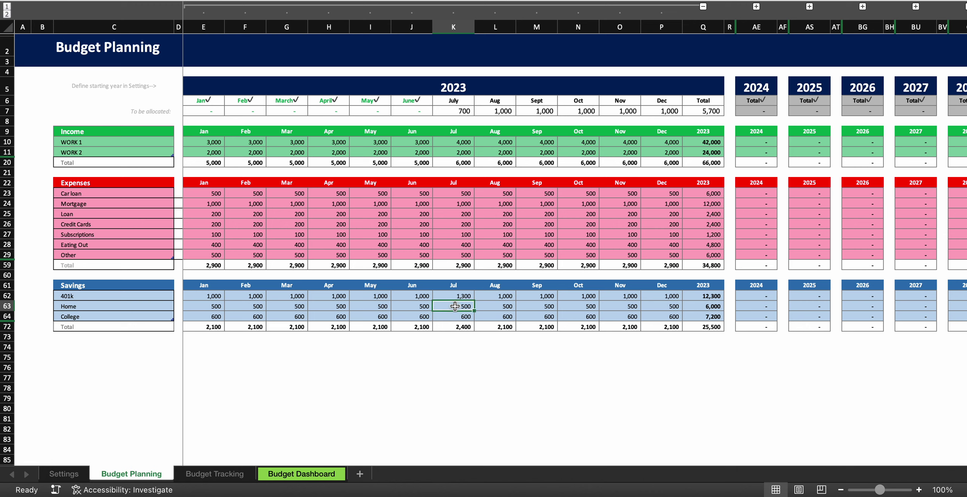
{"action": "type", "text": "1,00"}
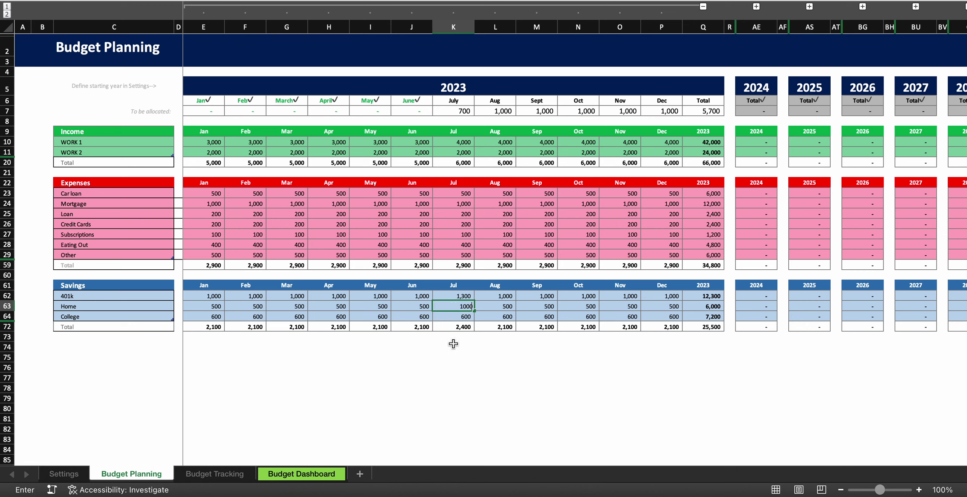
{"action": "type", "text": "0"}
{"action": "left_click", "coordinate": [453, 345]}
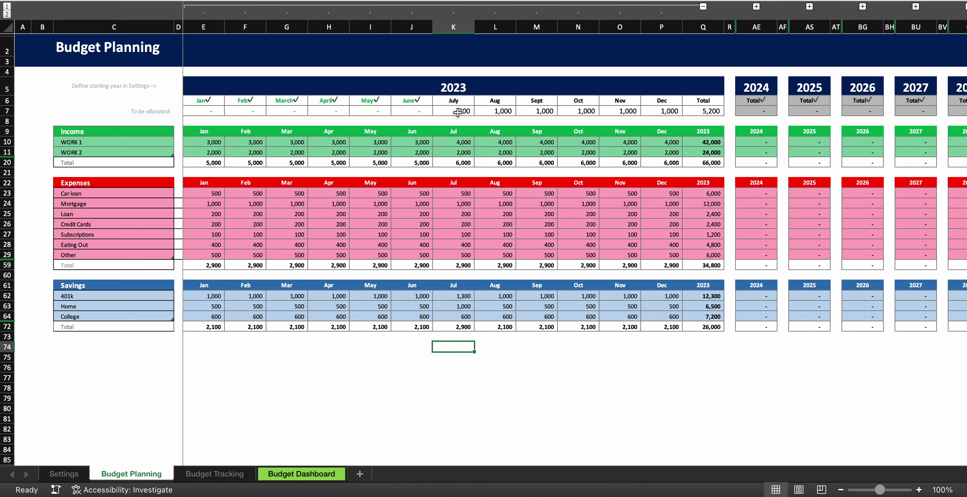
Step: Set the July College savings to 800 and fill the July 401k amount across the months through December
{"action": "left_click", "coordinate": [450, 317]}
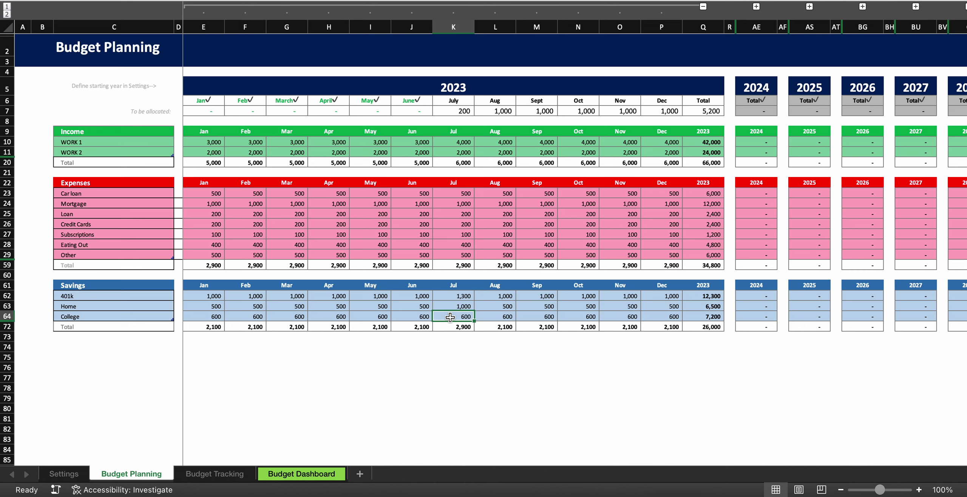
{"action": "type", "text": "800"}
{"action": "left_click", "coordinate": [470, 355]}
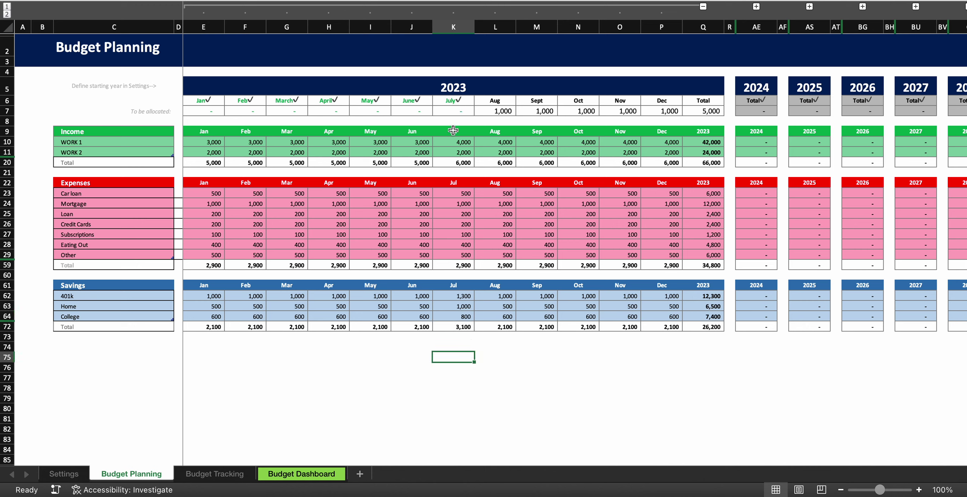
{"action": "left_click", "coordinate": [458, 296]}
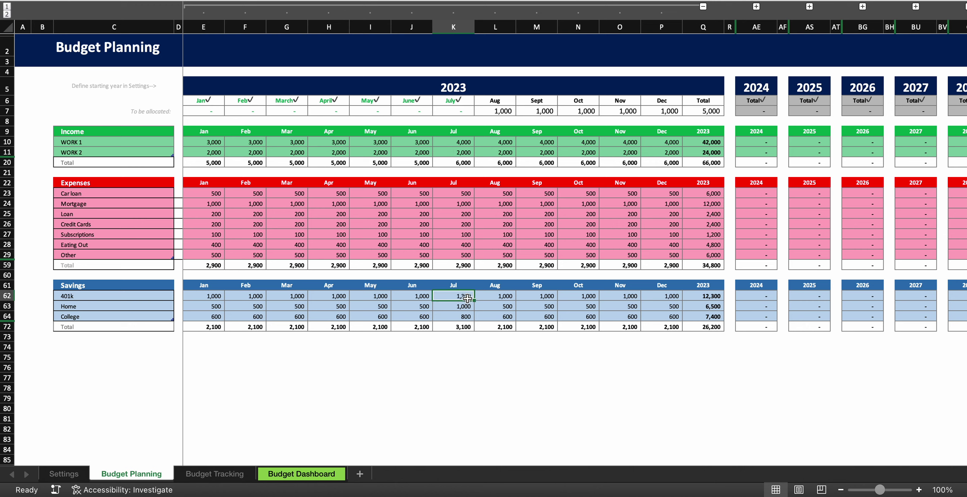
{"action": "left_click_drag", "start_coordinate": [475, 301], "coordinate": [665, 290]}
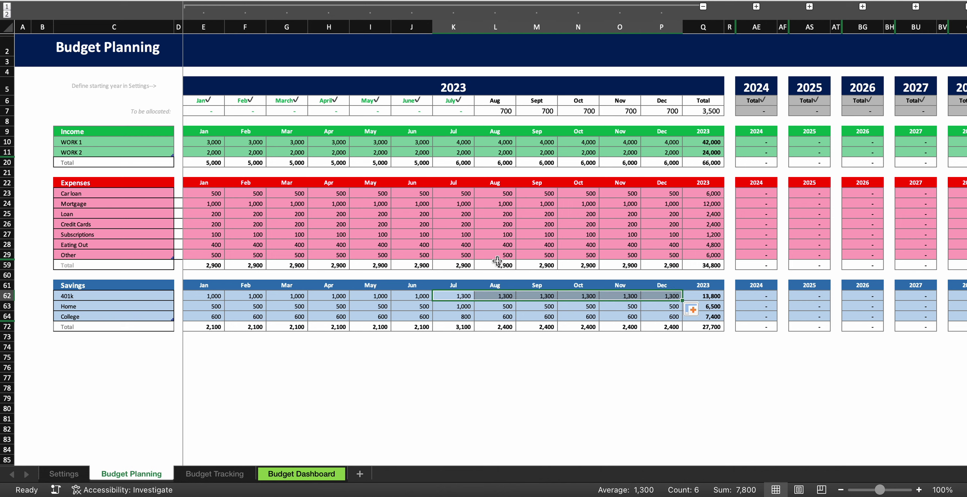
Step: Fill the June savings amounts of Home and College across the months through December
{"action": "left_click", "coordinate": [418, 310]}
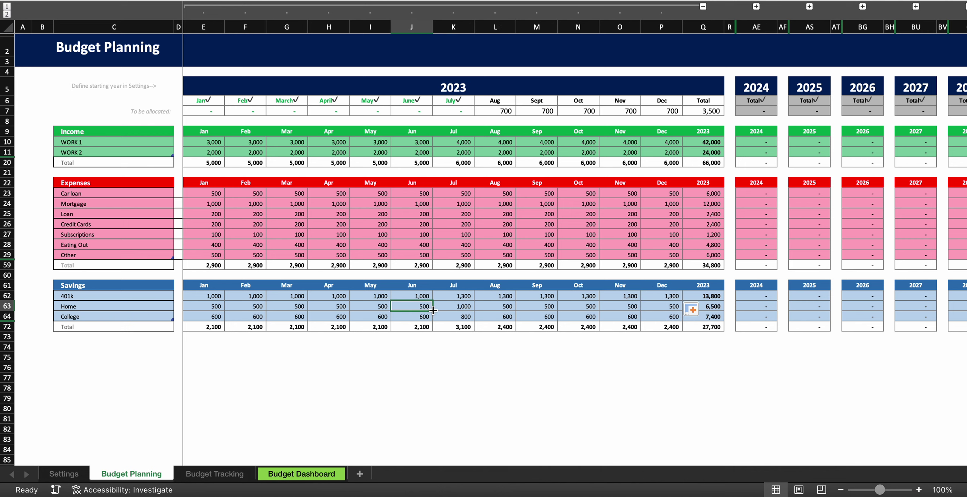
{"action": "left_click_drag", "start_coordinate": [433, 310], "coordinate": [665, 304]}
{"action": "left_click", "coordinate": [417, 319]}
{"action": "key", "text": "shift+Right"}
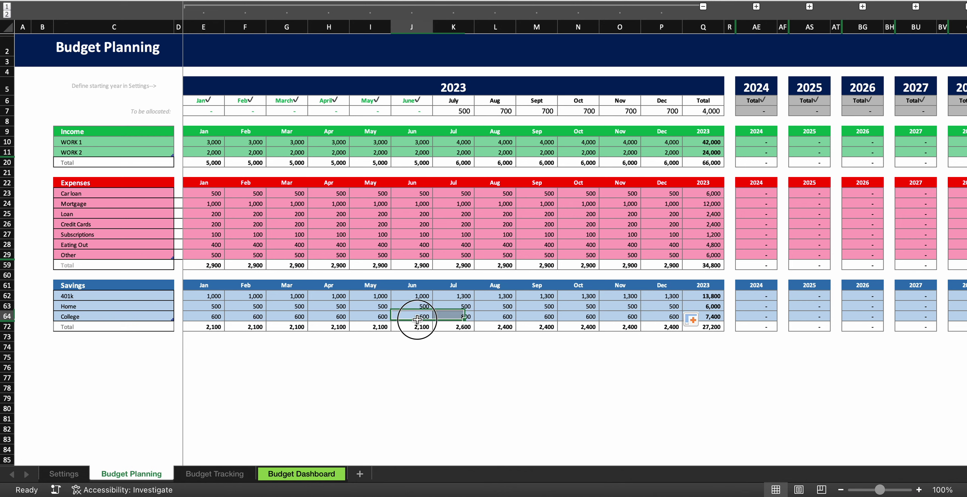
{"action": "left_click", "coordinate": [417, 319]}
{"action": "left_click_drag", "start_coordinate": [431, 321], "coordinate": [670, 316]}
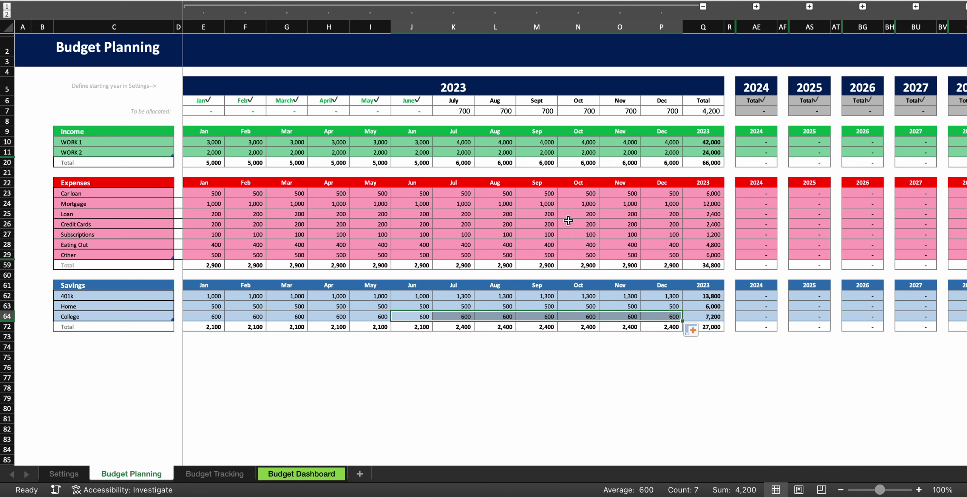
{"action": "left_click", "coordinate": [565, 397]}
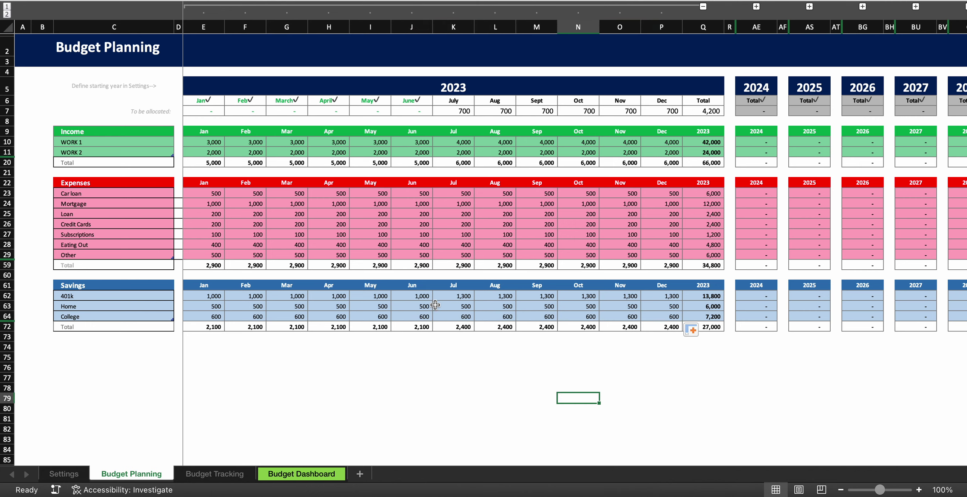
Step: Set the July Home savings to 1,000 and fill that amount across the months through December
{"action": "left_click", "coordinate": [414, 306]}
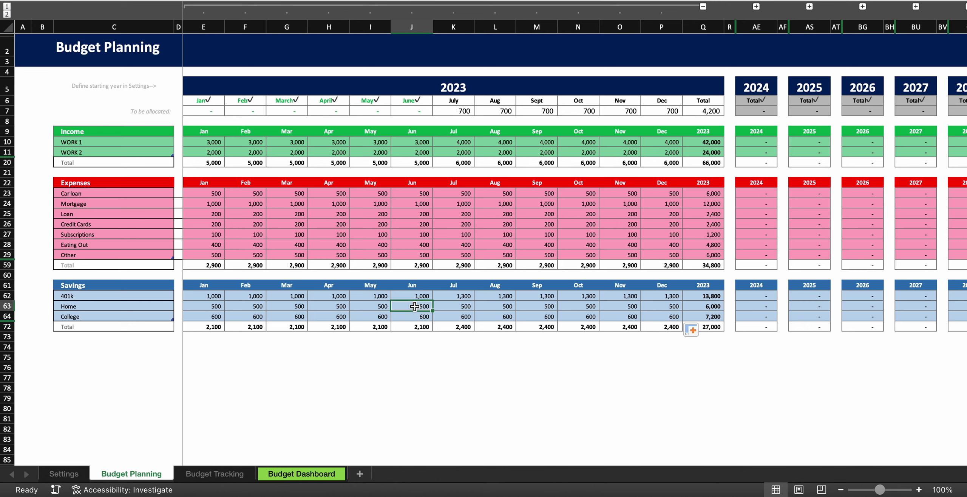
{"action": "left_click", "coordinate": [445, 306]}
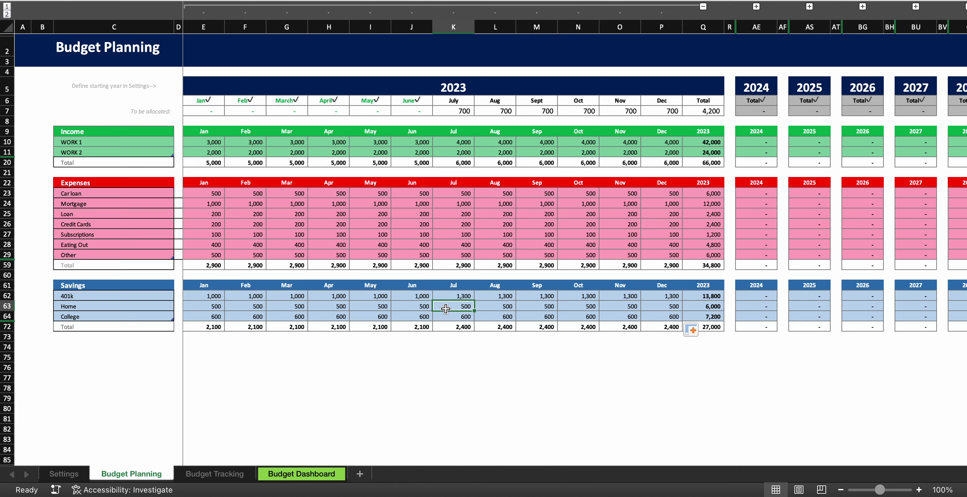
{"action": "type", "text": "1,000"}
{"action": "key", "text": "Return"}
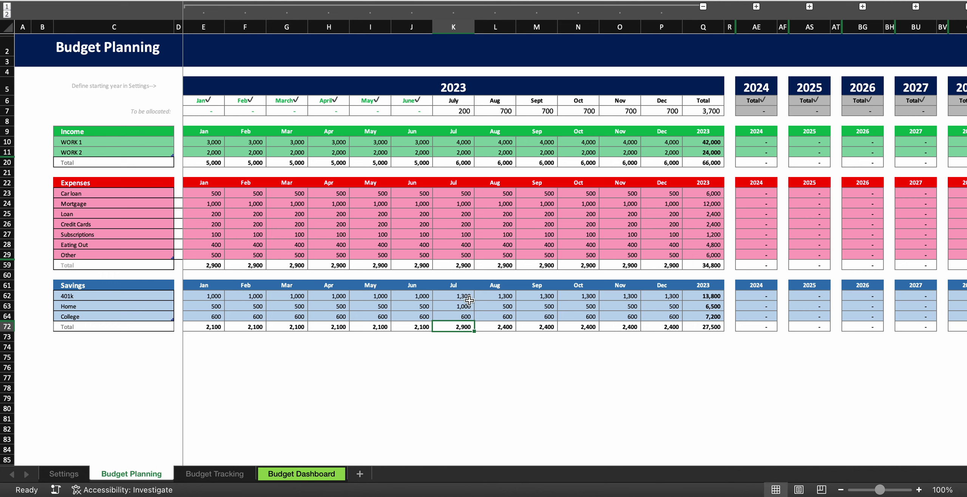
{"action": "left_click", "coordinate": [460, 306]}
{"action": "left_click_drag", "start_coordinate": [474, 311], "coordinate": [673, 317]}
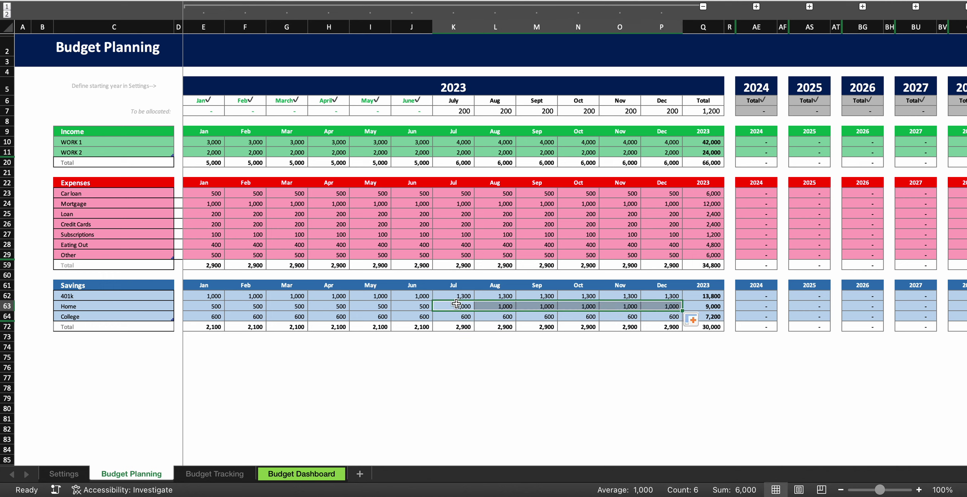
Step: Set the July College savings to 800 and fill that amount across the months through December
{"action": "left_click", "coordinate": [460, 319]}
{"action": "type", "text": "8"}
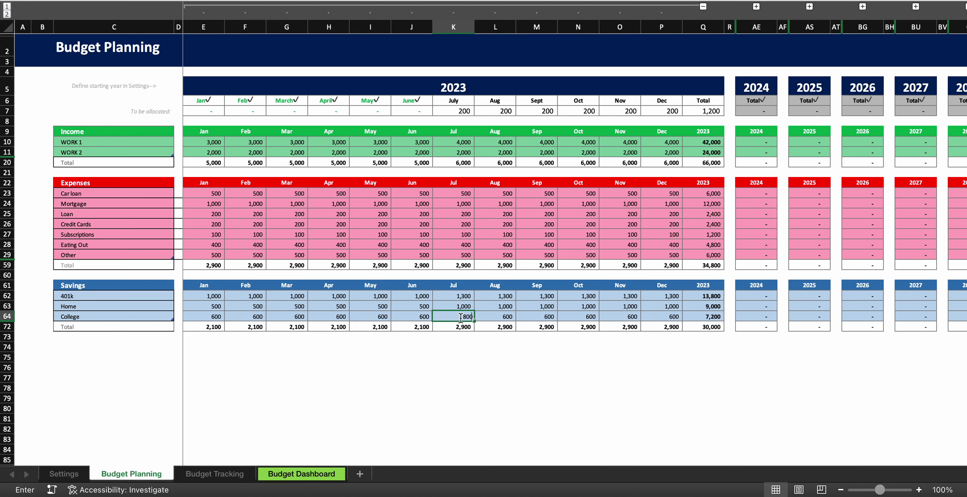
{"action": "key", "text": "Return"}
{"action": "left_click", "coordinate": [460, 317]}
{"action": "left_click_drag", "start_coordinate": [475, 320], "coordinate": [666, 321]}
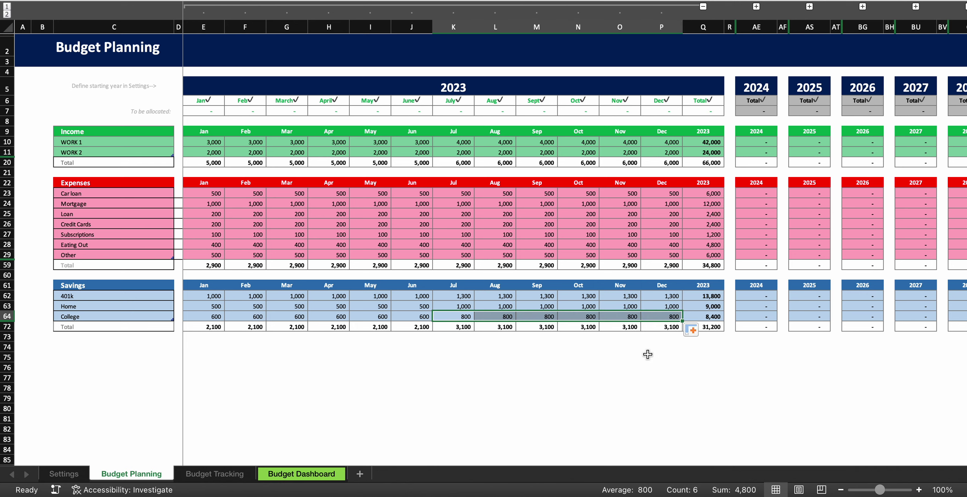
{"action": "left_click", "coordinate": [645, 357]}
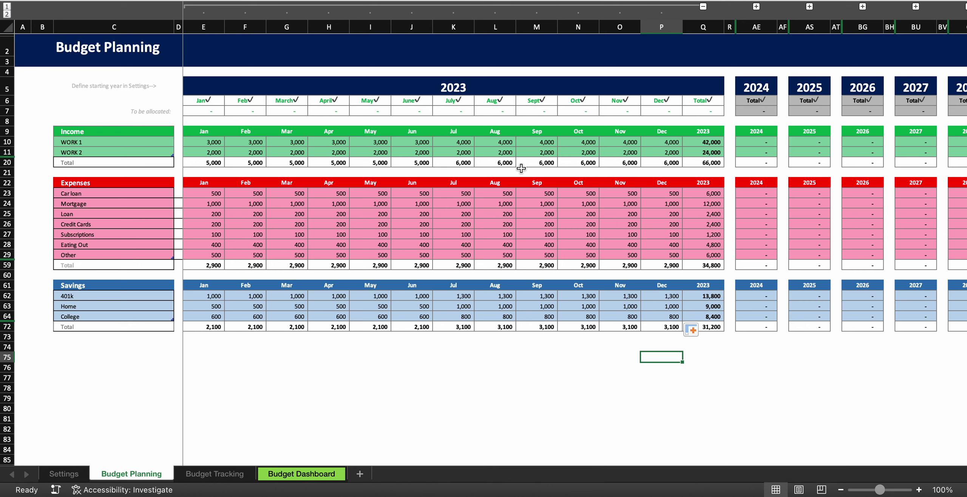
Step: Set the August Credit Cards expense to 250 and the August College savings to 750
{"action": "left_click", "coordinate": [498, 224]}
{"action": "type", "text": "2"}
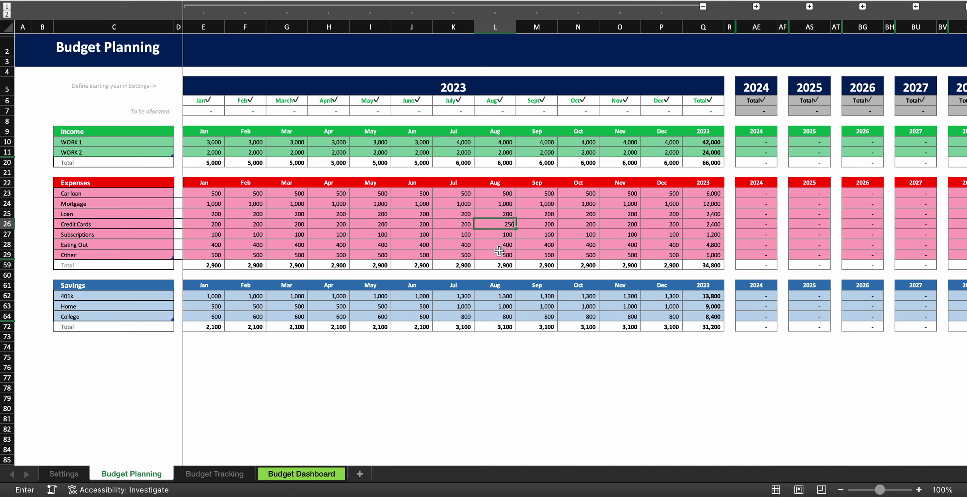
{"action": "left_click", "coordinate": [500, 252]}
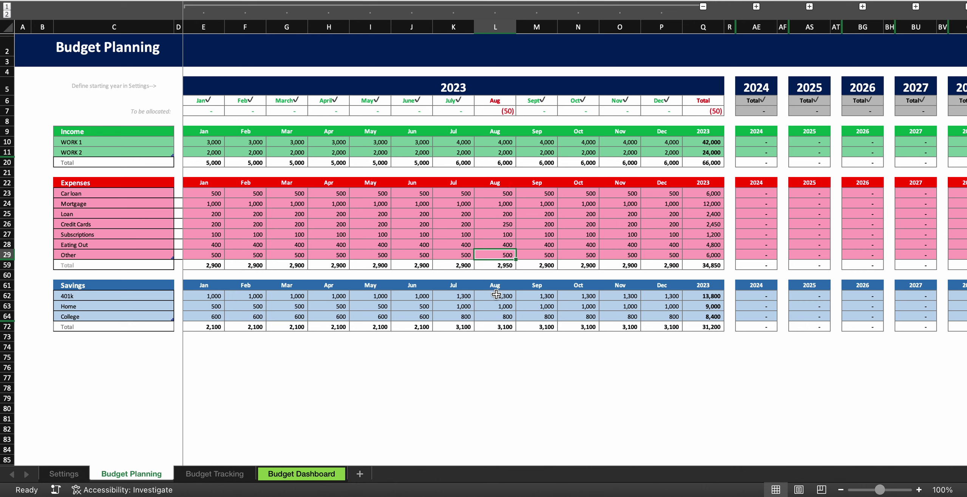
{"action": "left_click", "coordinate": [494, 315]}
{"action": "type", "text": "750"}
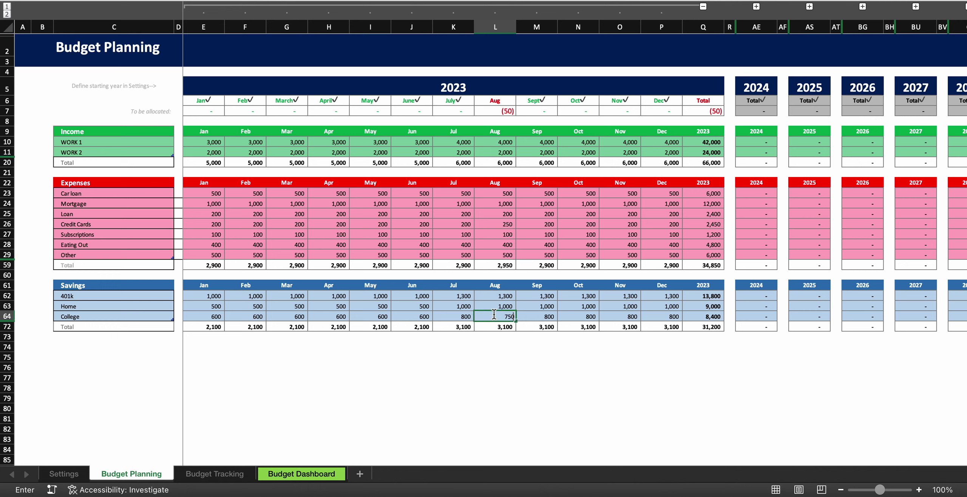
{"action": "left_click", "coordinate": [506, 345]}
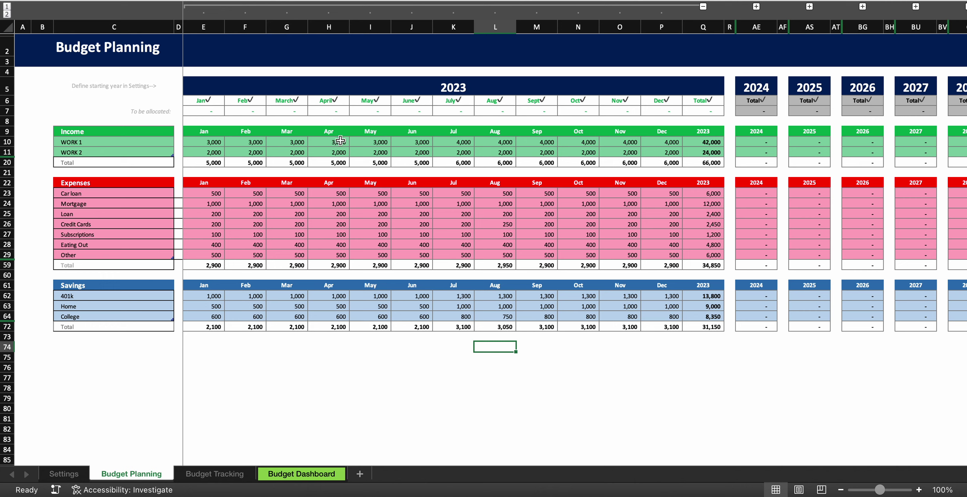
{"action": "left_click", "coordinate": [669, 144]}
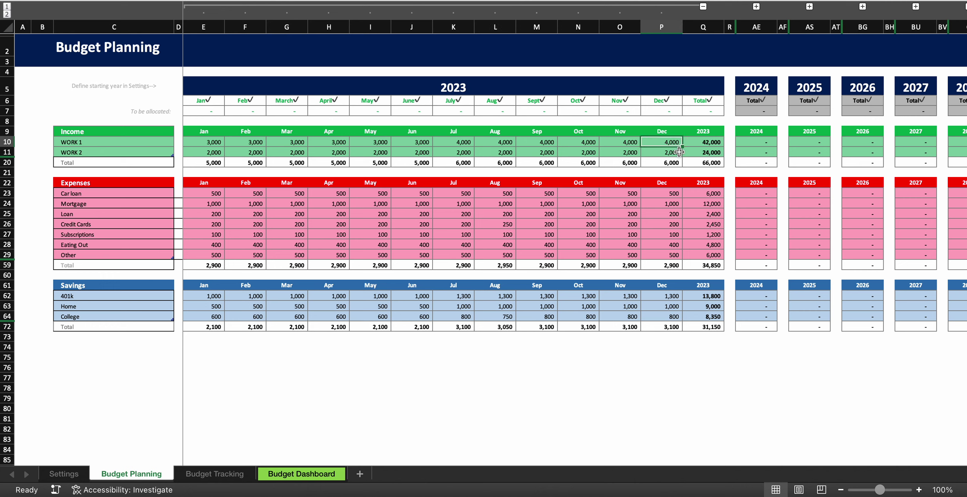
{"action": "left_click", "coordinate": [700, 162]}
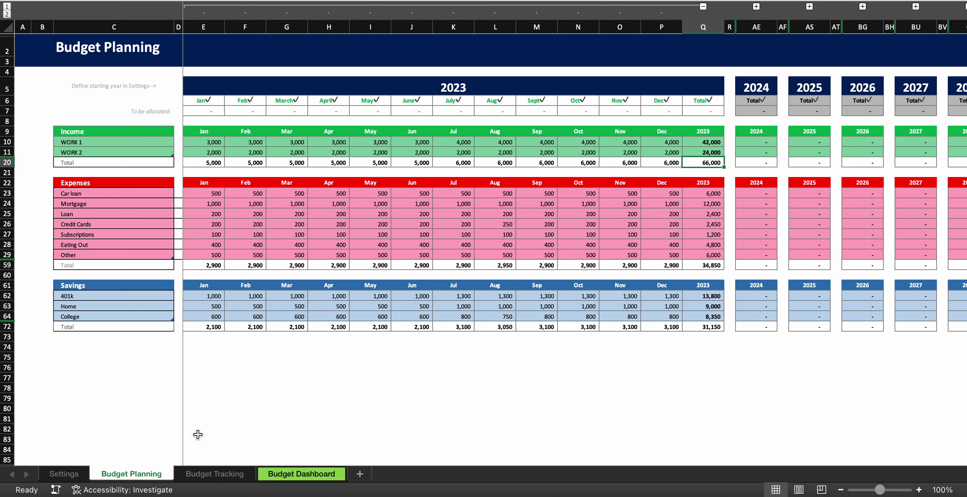
Step: Date the first record of the Budget Tracking sheet 1-Jan-23 and go back to the Budget Planning sheet
{"action": "left_click", "coordinate": [214, 475]}
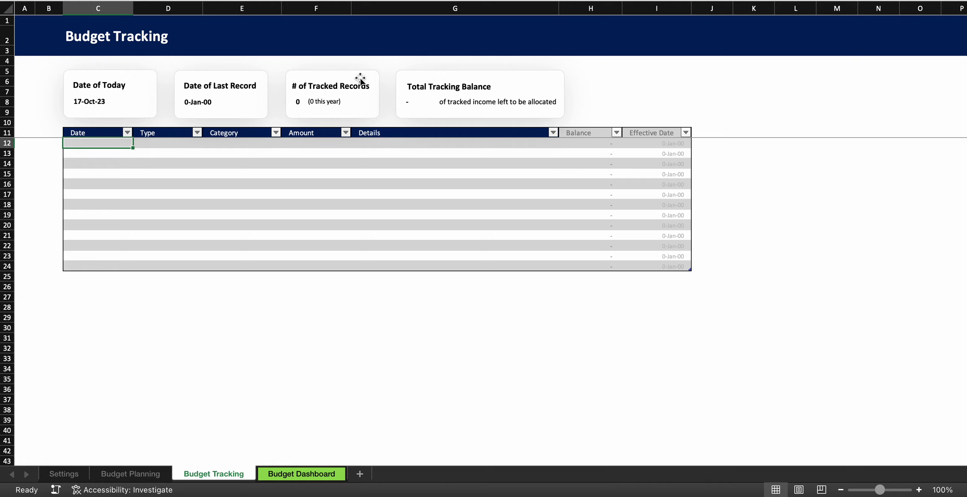
{"action": "type", "text": "1/"}
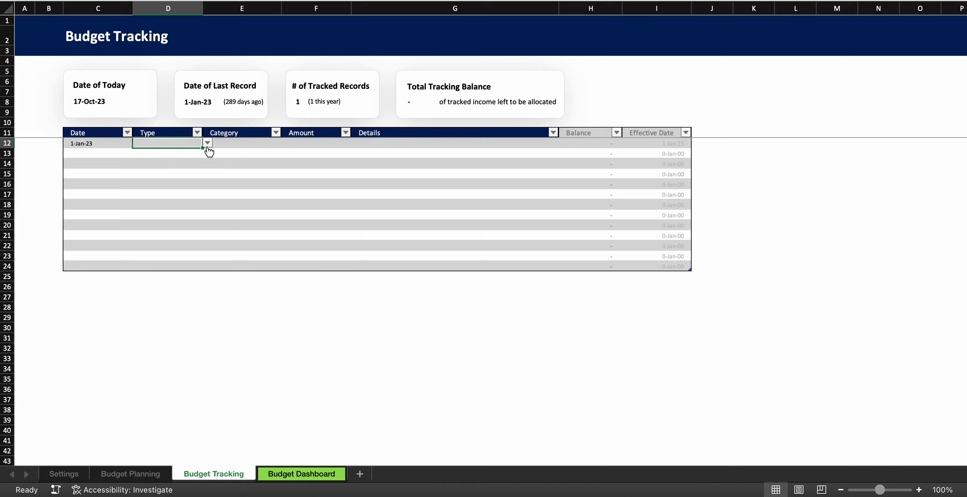
{"action": "left_click", "coordinate": [207, 143]}
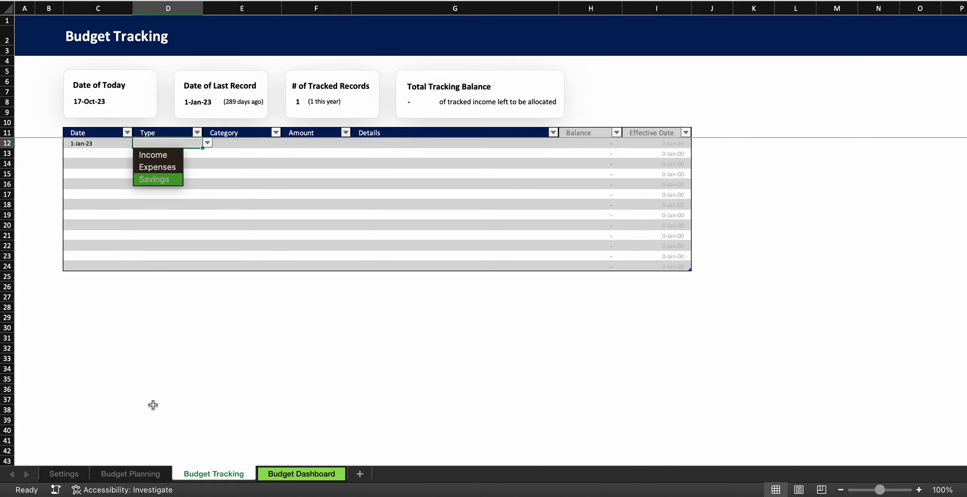
{"action": "key", "text": "Escape"}
{"action": "left_click", "coordinate": [133, 473]}
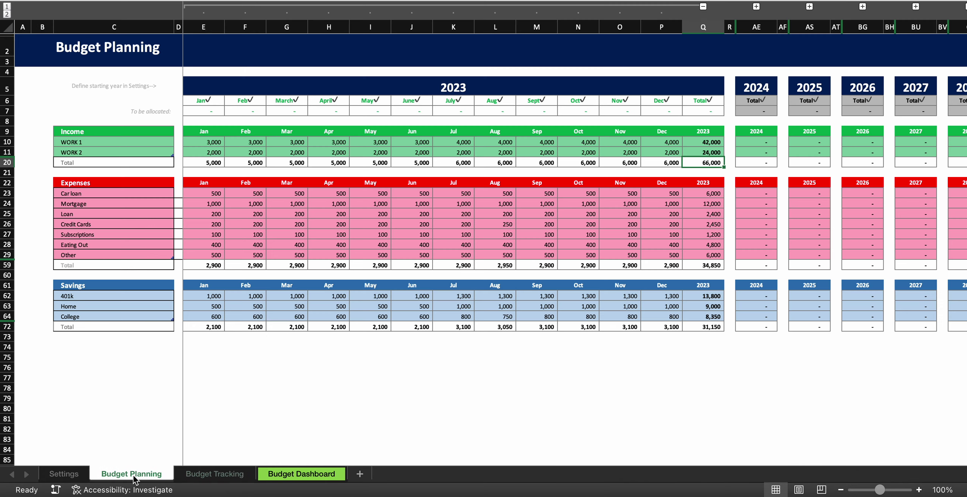
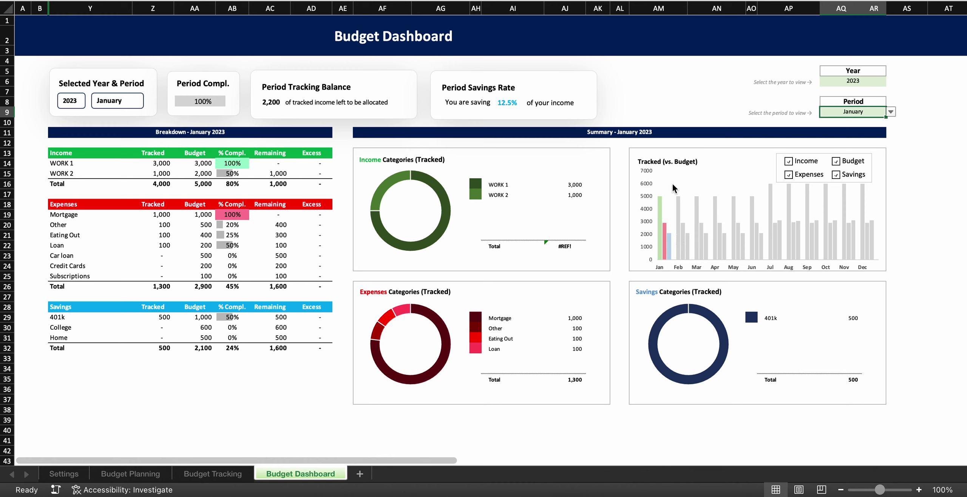
Step: Examine the dashboard's Tracked (vs. Budget) chart with the Savings and Expenses series switched off and on, plus the category charts
{"action": "mouse_move", "coordinate": [662, 202]}
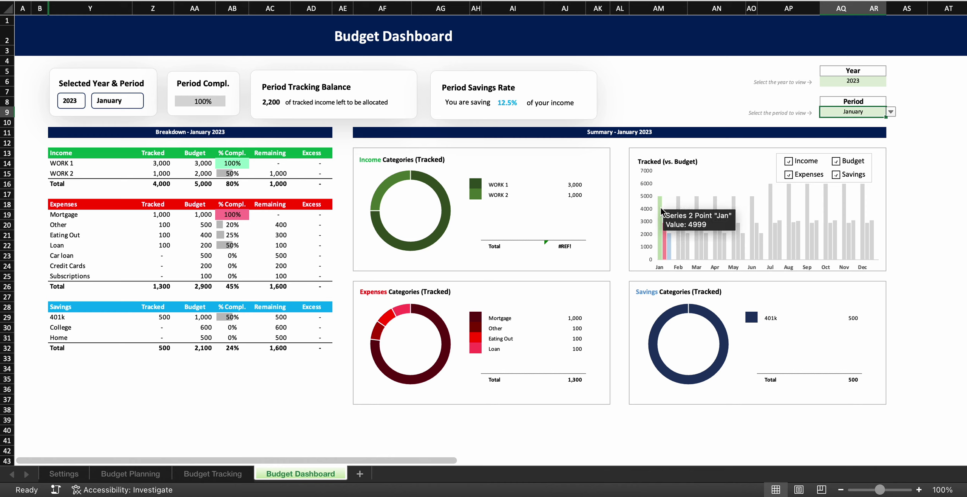
{"action": "mouse_move", "coordinate": [671, 252]}
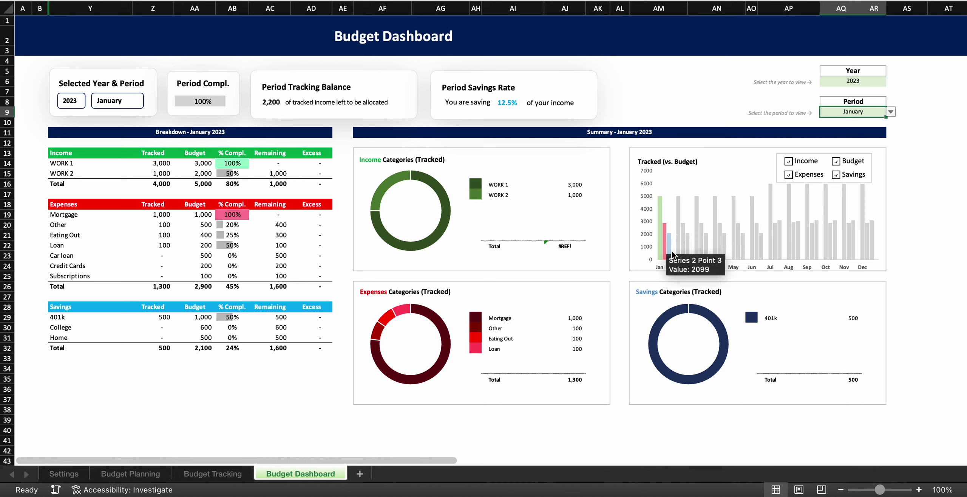
{"action": "left_click", "coordinate": [836, 176]}
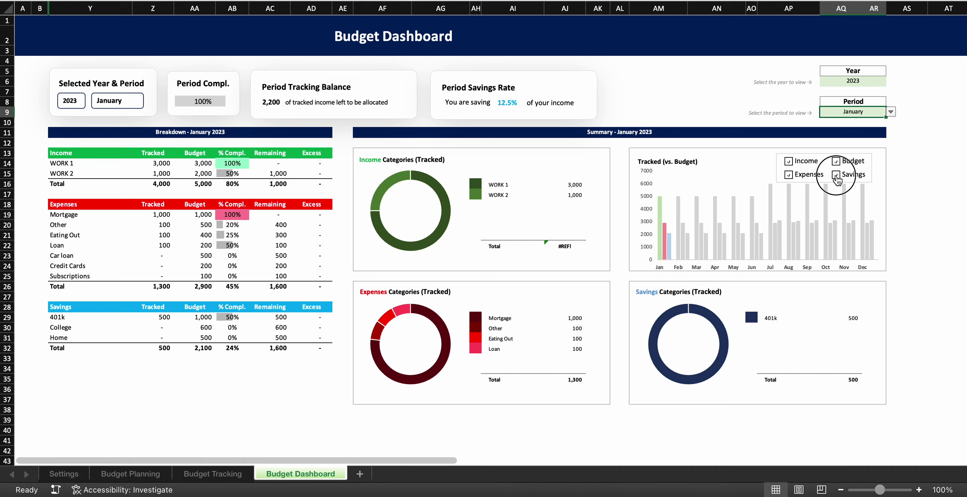
{"action": "left_click", "coordinate": [836, 175]}
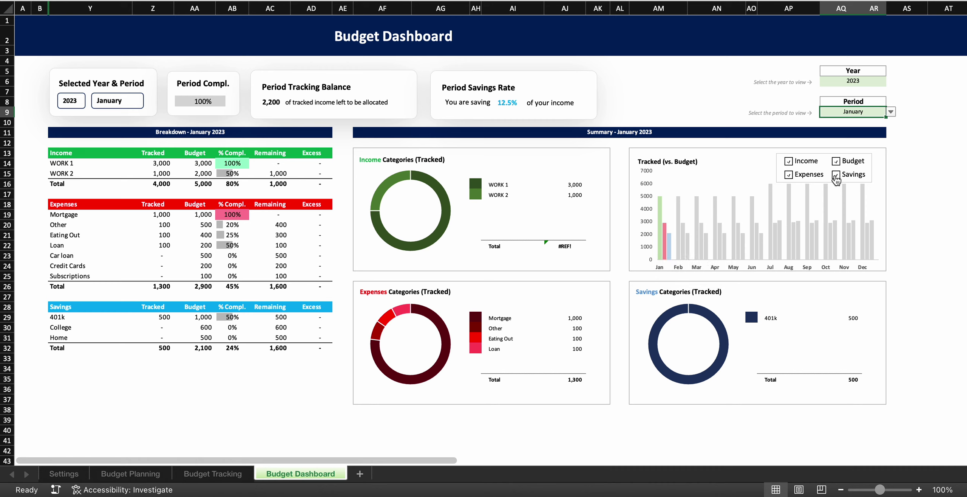
{"action": "left_click", "coordinate": [789, 174]}
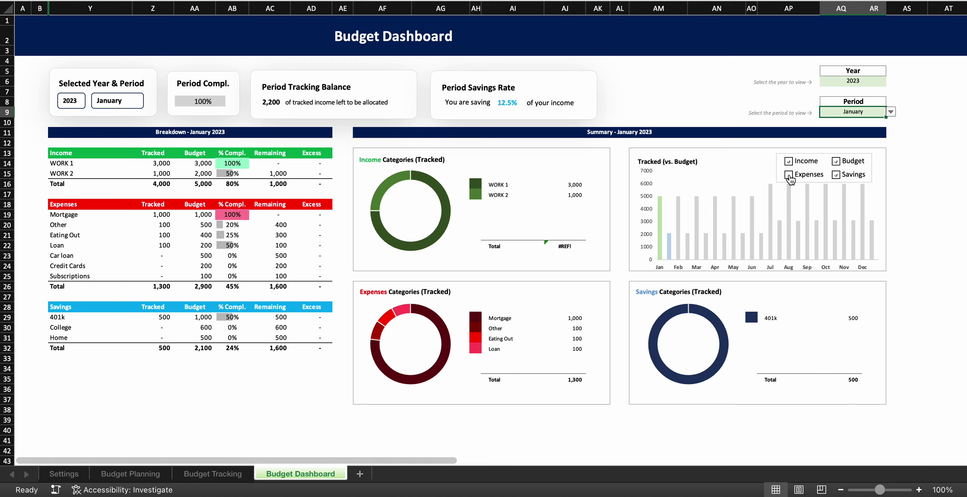
{"action": "left_click", "coordinate": [790, 175]}
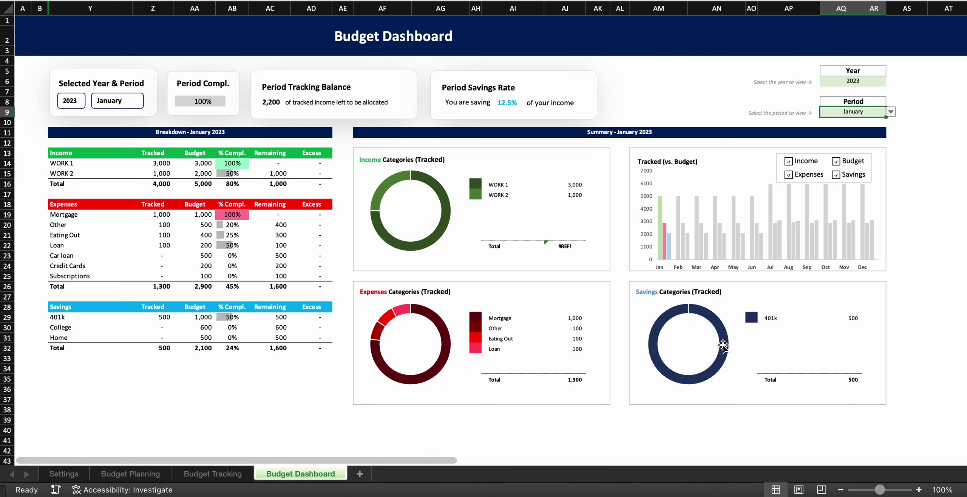
{"action": "mouse_move", "coordinate": [661, 323]}
{"action": "mouse_move", "coordinate": [754, 330]}
{"action": "mouse_move", "coordinate": [411, 308]}
Step: Add a new record at the end of the Budget Tracking table, dated 1/19 with the type Income
{"action": "left_click", "coordinate": [213, 474]}
{"action": "left_click", "coordinate": [77, 299]}
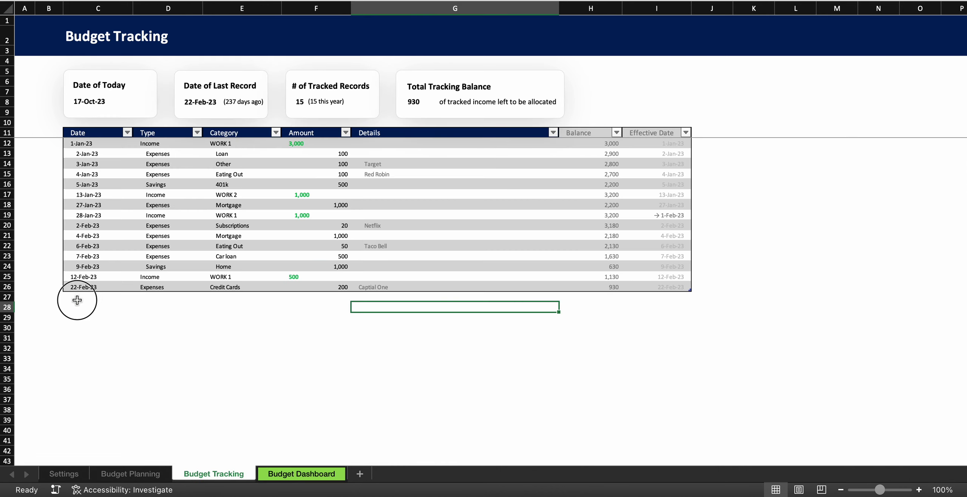
{"action": "type", "text": "1/19"}
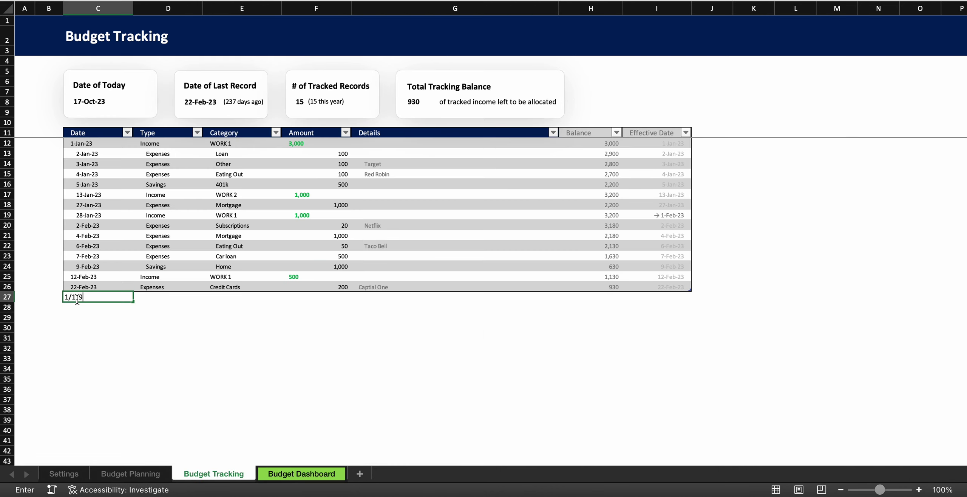
{"action": "key", "text": "Tab"}
{"action": "left_click", "coordinate": [197, 297]}
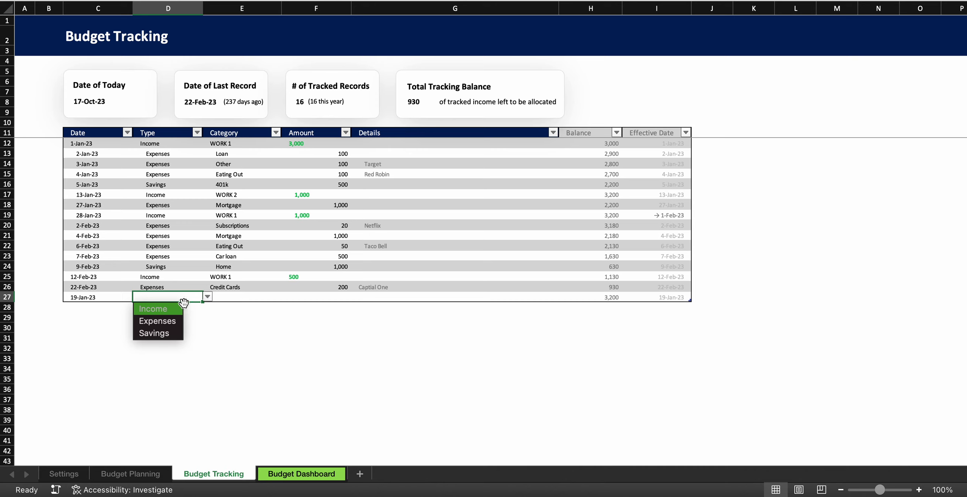
{"action": "left_click", "coordinate": [170, 311]}
Step: Give the 19-Jan-23 record the category WORK 2 and an amount of 1000, and check January on the Budget Dashboard
{"action": "left_click", "coordinate": [230, 300]}
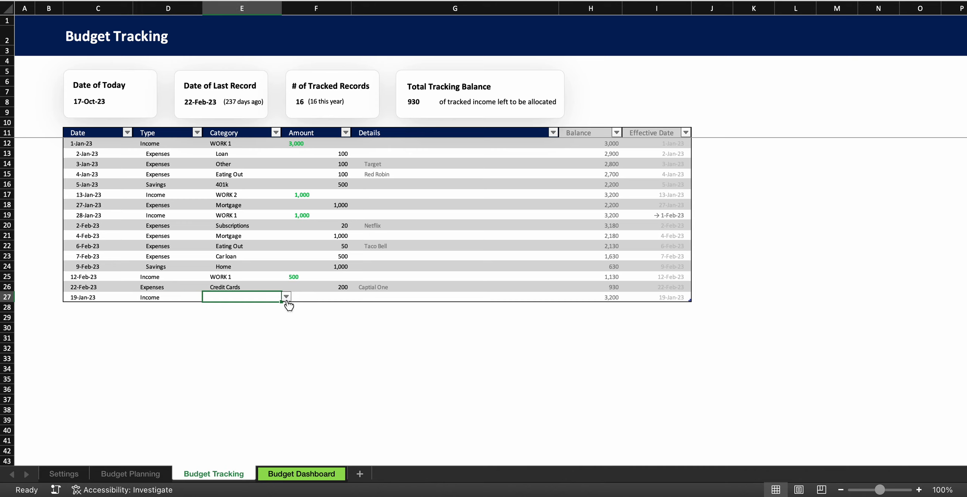
{"action": "left_click", "coordinate": [286, 299]}
{"action": "left_click", "coordinate": [230, 325]}
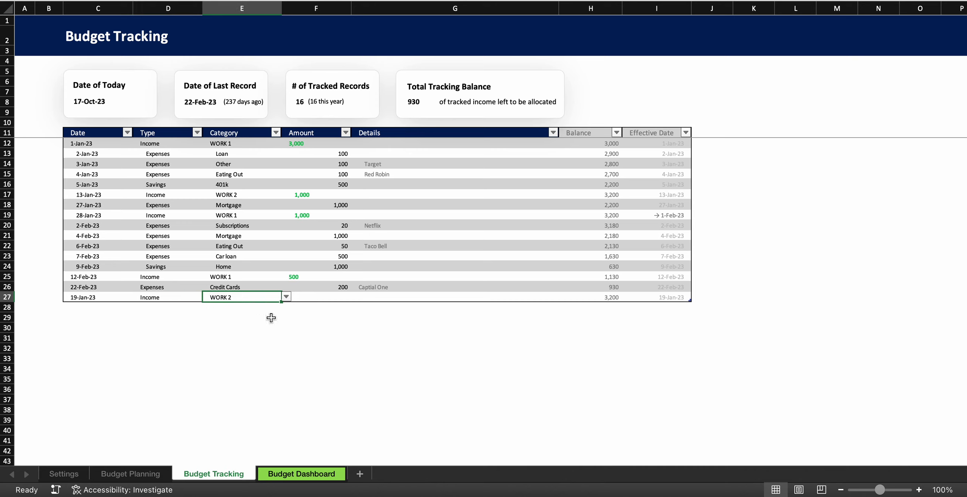
{"action": "left_click", "coordinate": [333, 297]}
{"action": "type", "text": "1000"}
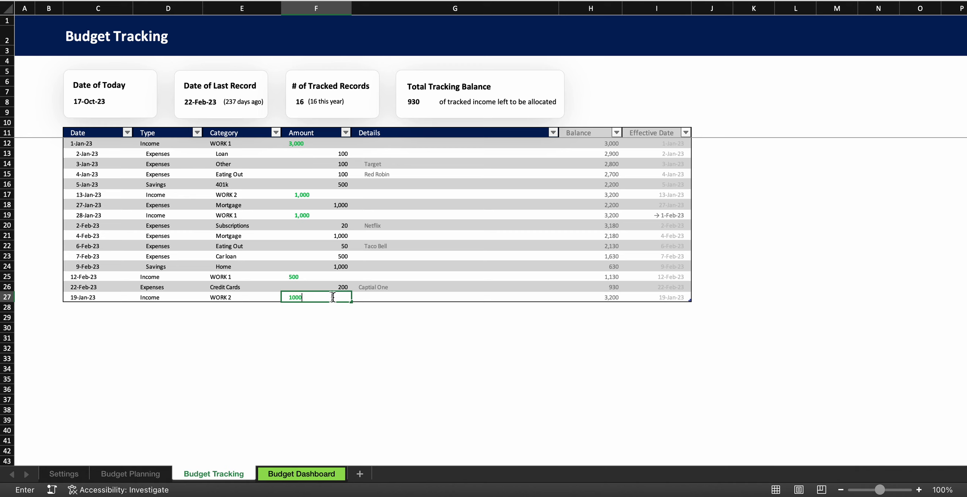
{"action": "left_click", "coordinate": [383, 309]}
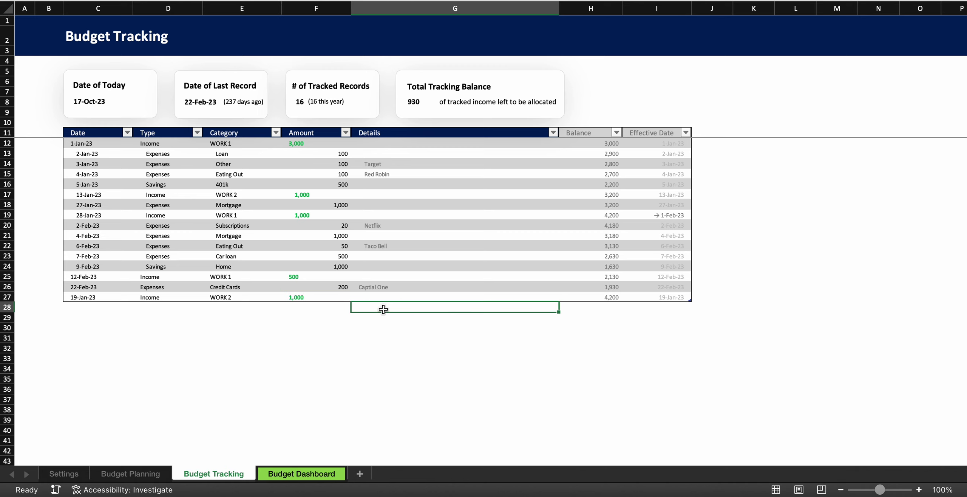
{"action": "left_click", "coordinate": [294, 475]}
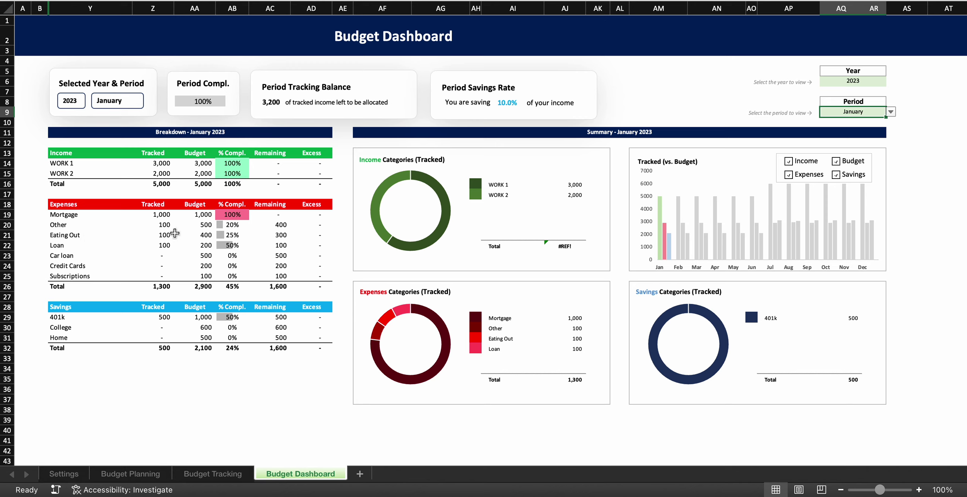
Step: Add another Budget Tracking record dated 1/20/23 with the type Expenses
{"action": "left_click", "coordinate": [213, 473]}
{"action": "type", "text": "1/20/23"}
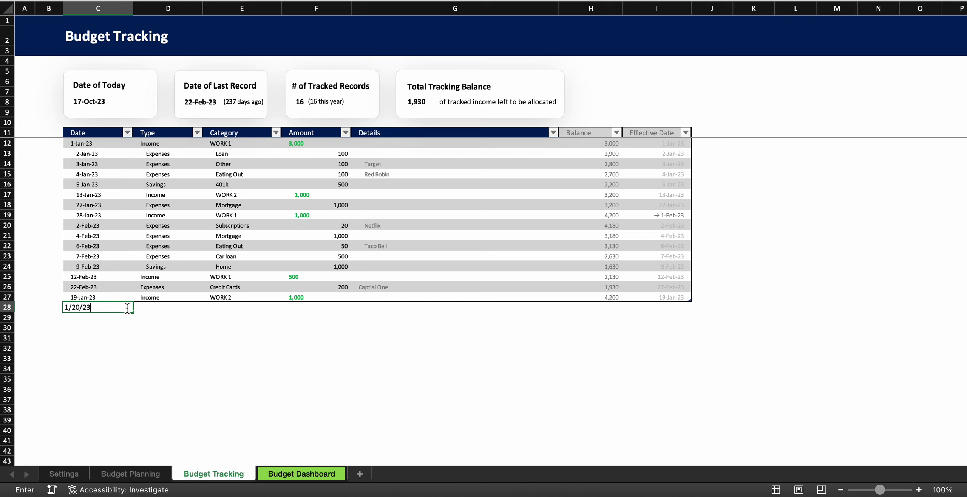
{"action": "key", "text": "Tab"}
{"action": "left_click", "coordinate": [208, 308]}
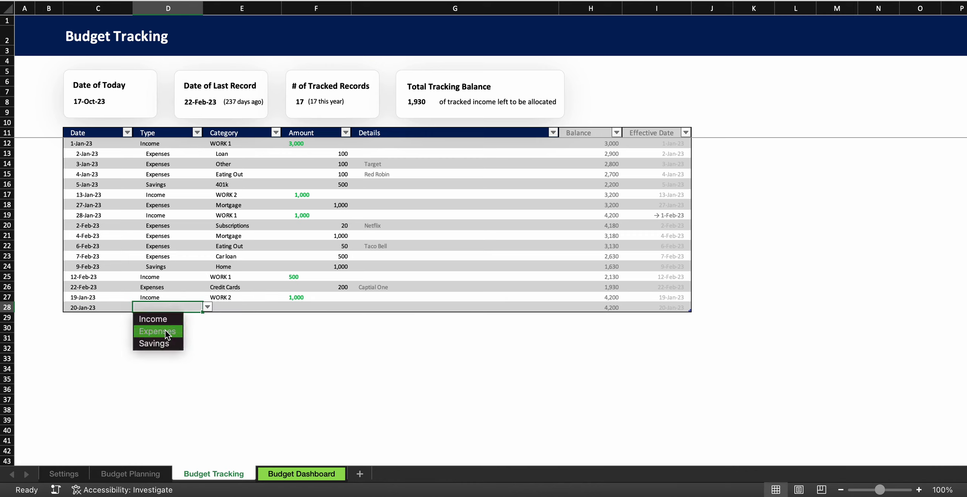
{"action": "left_click", "coordinate": [155, 331]}
Step: Complete the 20-Jan-23 expense with the category Eating Out, an amount of 350 and the details Food
{"action": "left_click", "coordinate": [244, 307]}
{"action": "left_click", "coordinate": [287, 307]}
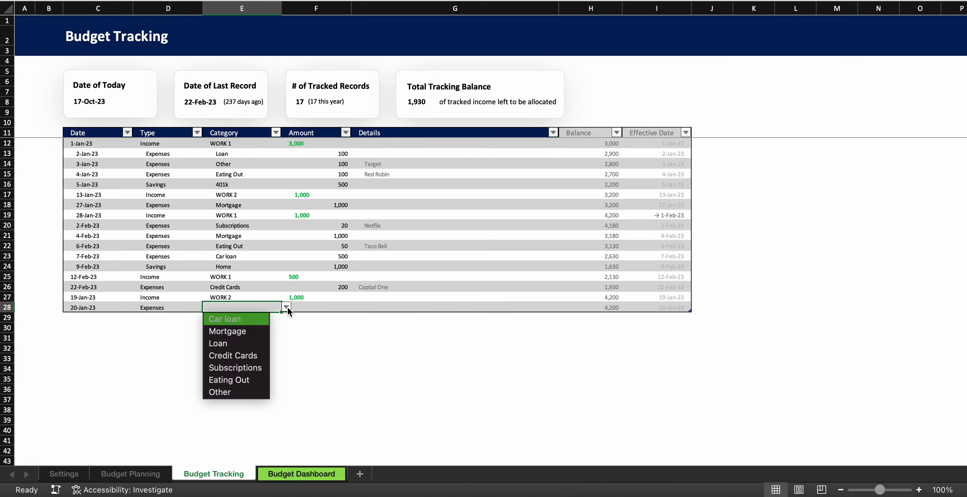
{"action": "left_click", "coordinate": [241, 378]}
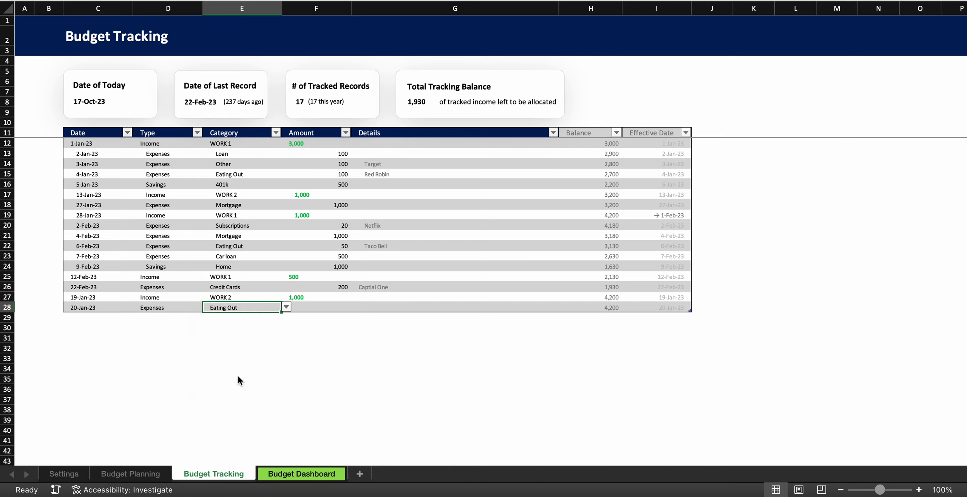
{"action": "left_click", "coordinate": [304, 308]}
{"action": "type", "text": "350"}
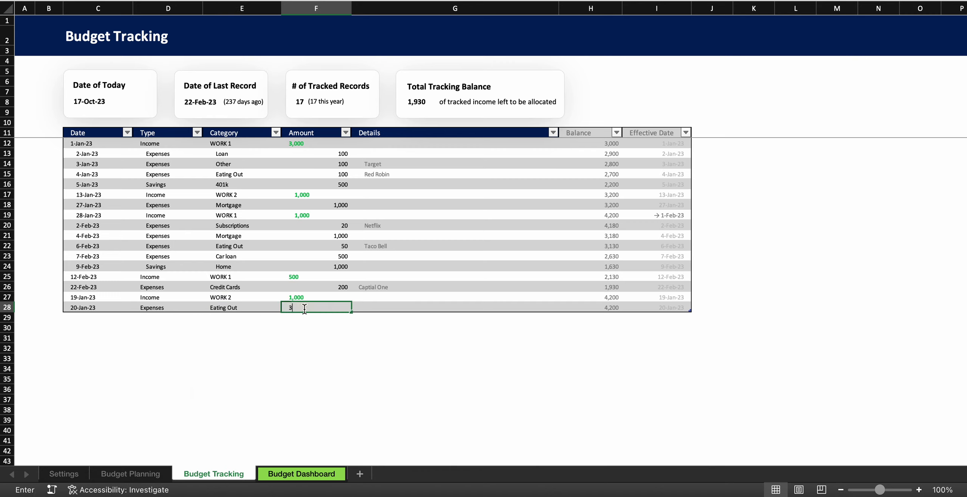
{"action": "left_click", "coordinate": [381, 307]}
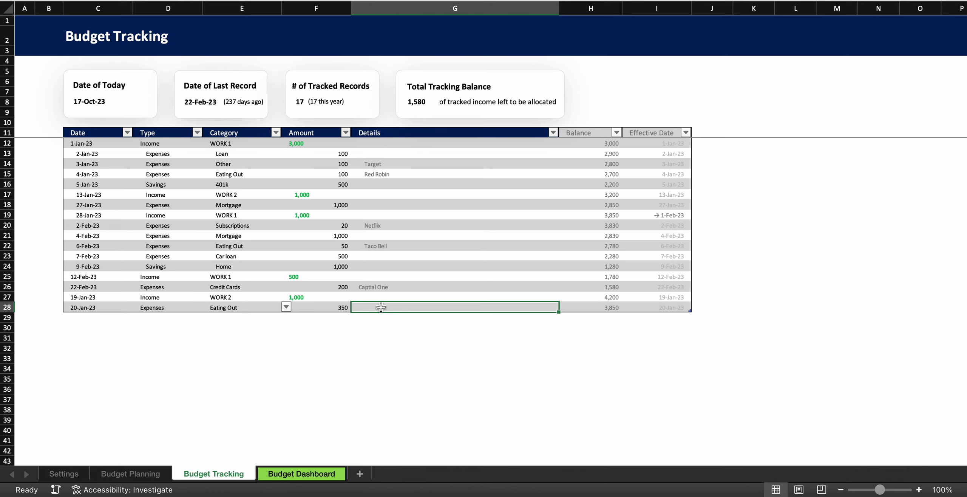
{"action": "type", "text": "Food"}
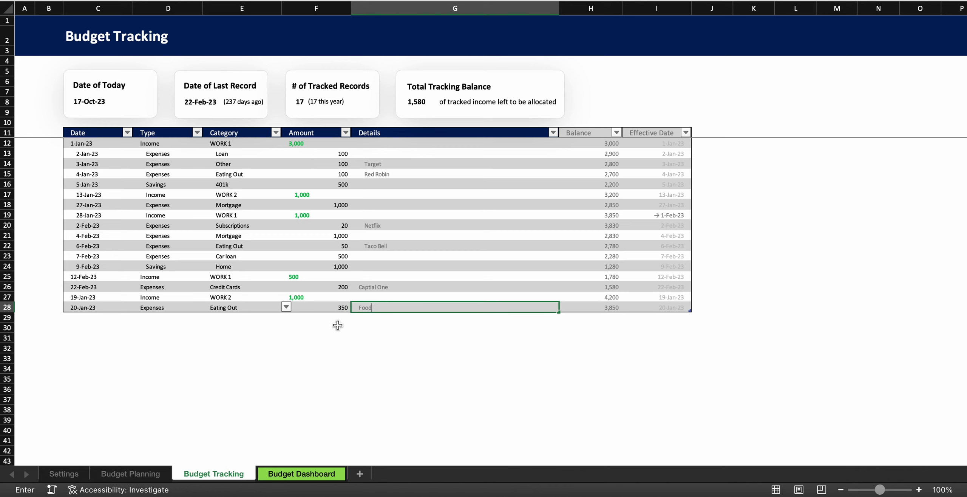
{"action": "left_click", "coordinate": [338, 325]}
Step: Compare the dashboard's January breakdown with the Budget Tracking records and the Budget Planning amounts
{"action": "left_click", "coordinate": [303, 474]}
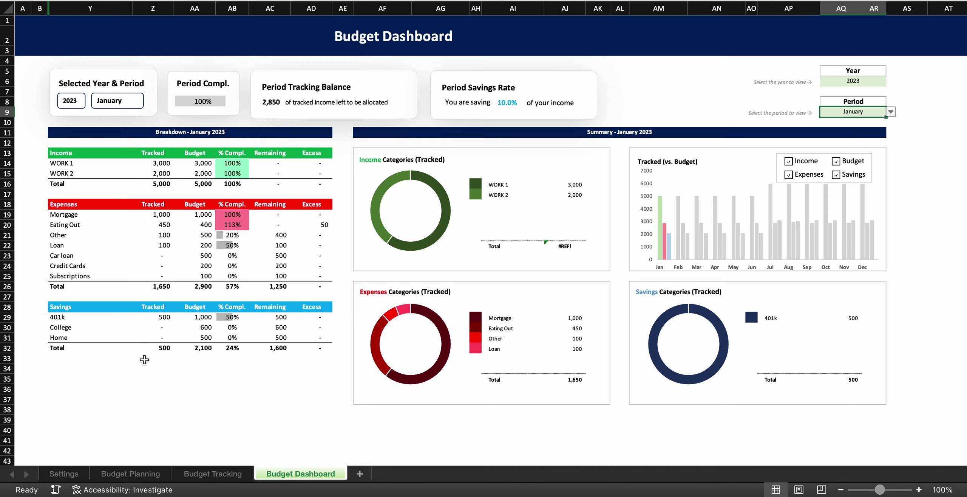
{"action": "left_click", "coordinate": [221, 477]}
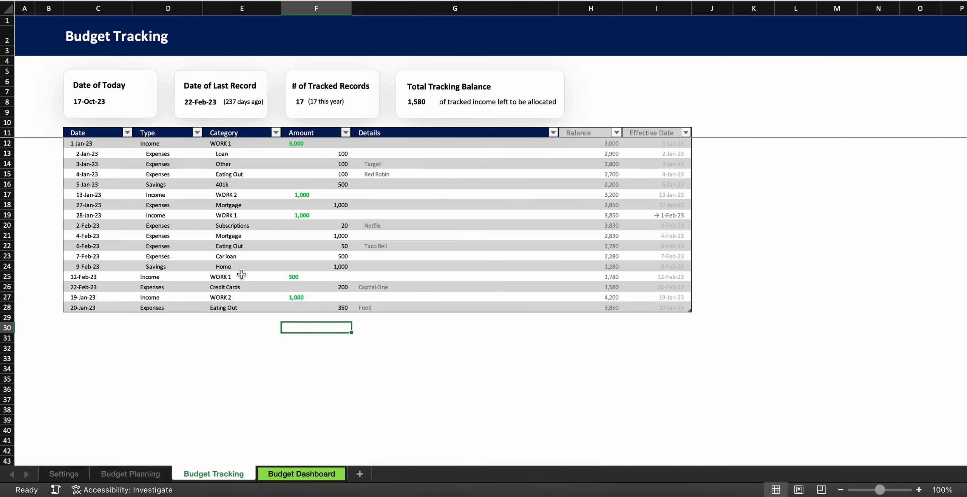
{"action": "left_click", "coordinate": [306, 476]}
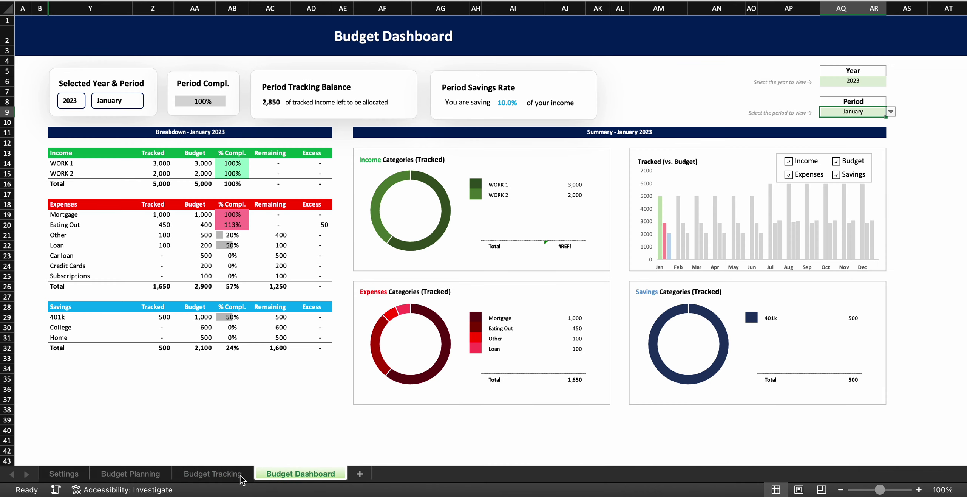
{"action": "left_click", "coordinate": [222, 475]}
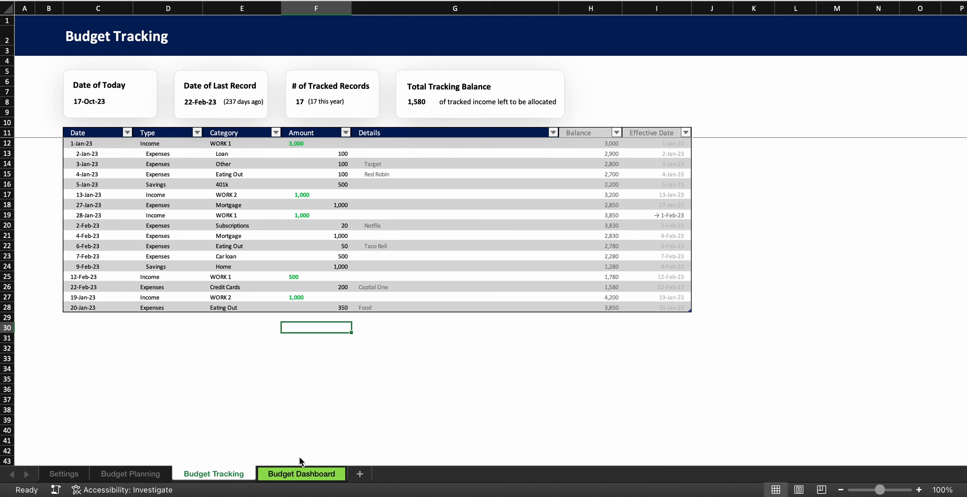
{"action": "left_click", "coordinate": [299, 474]}
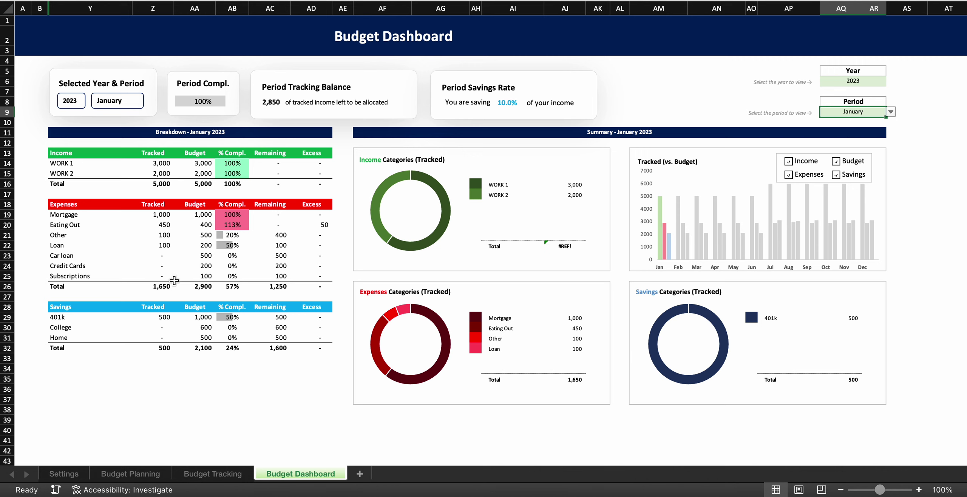
{"action": "left_click", "coordinate": [130, 473]}
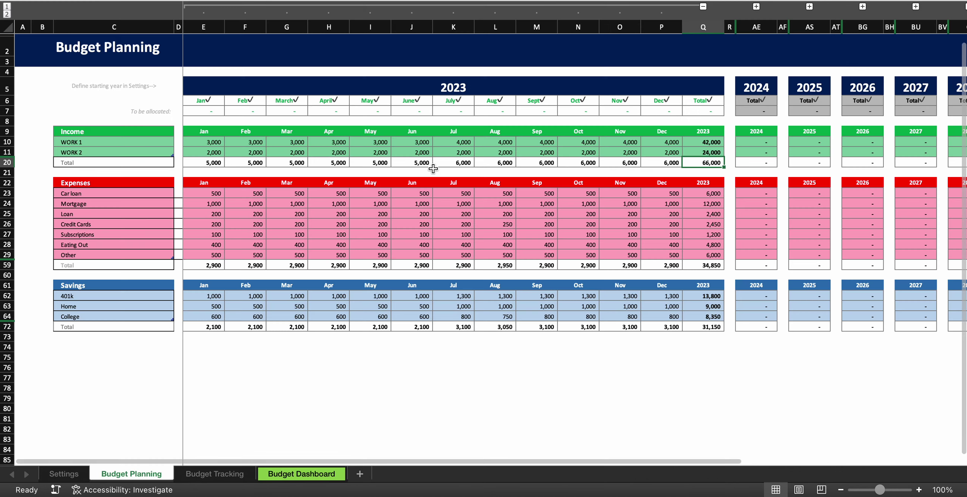
{"action": "left_click", "coordinate": [302, 473]}
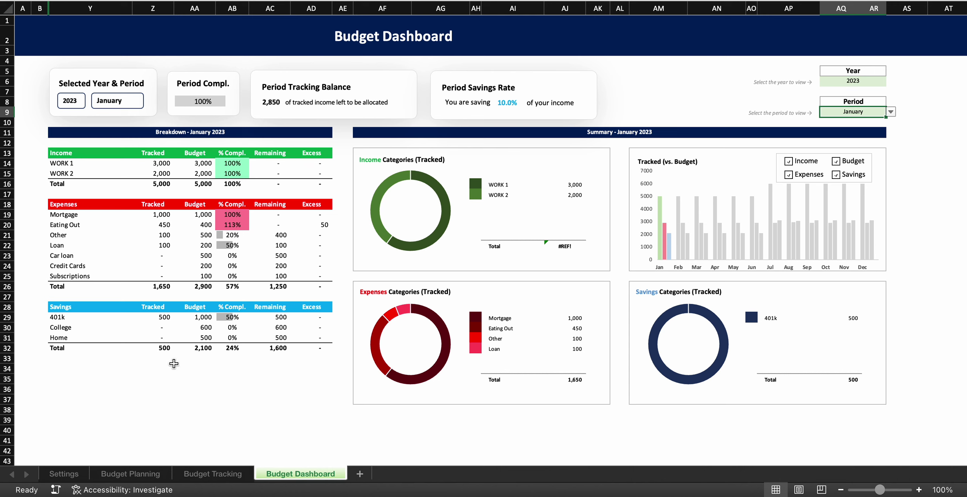
{"action": "left_click", "coordinate": [214, 473]}
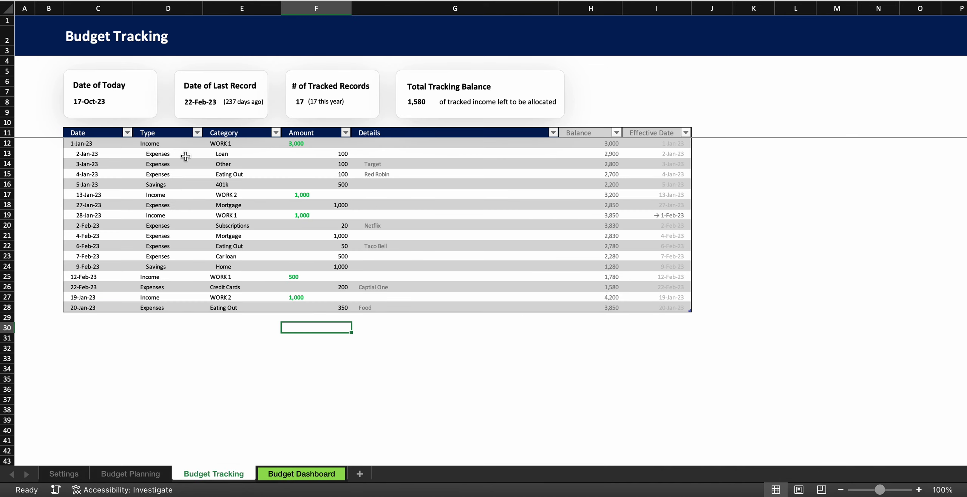
{"action": "left_click", "coordinate": [309, 472]}
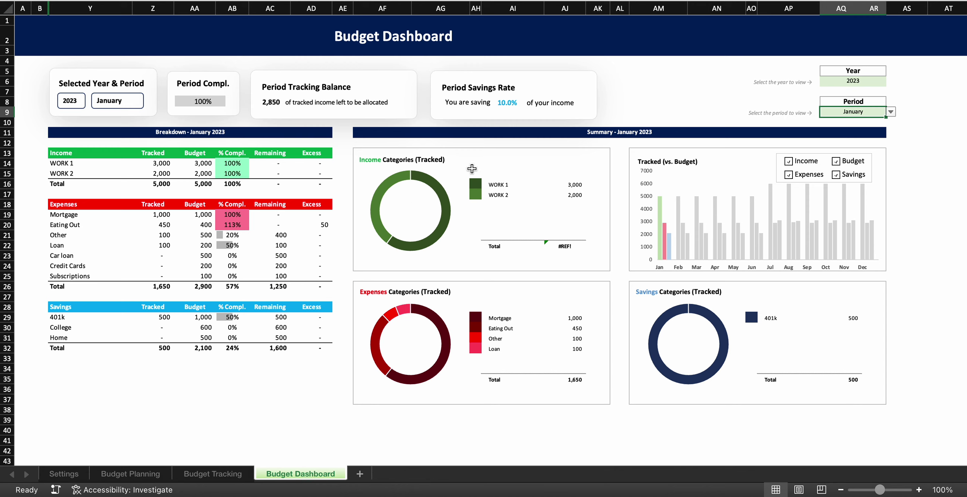
Step: Switch the dashboard period to February and compare its breakdown, including the Home savings, with the Budget Tracking records
{"action": "left_click", "coordinate": [891, 112]}
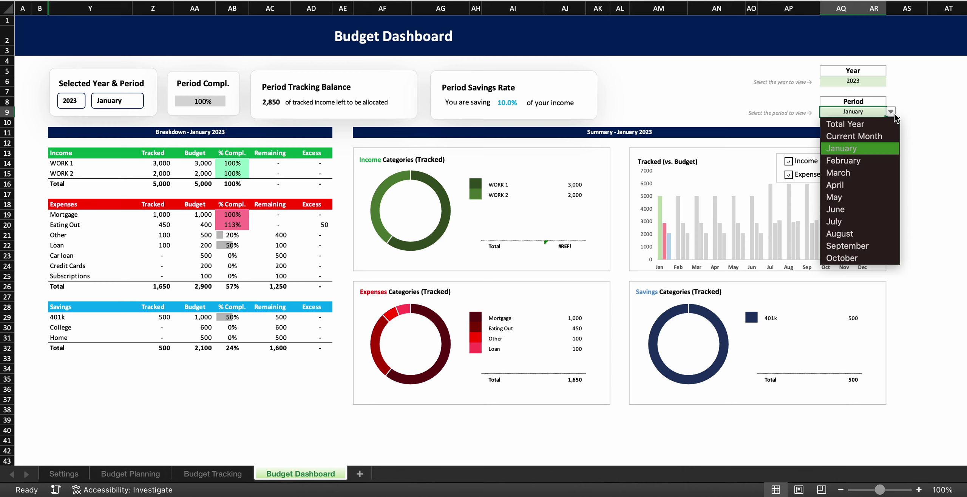
{"action": "left_click", "coordinate": [847, 163]}
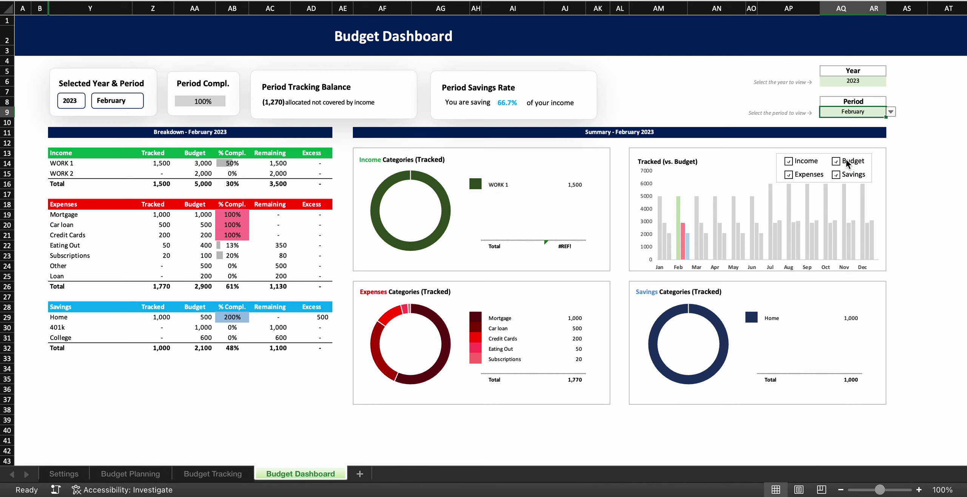
{"action": "left_click", "coordinate": [207, 476]}
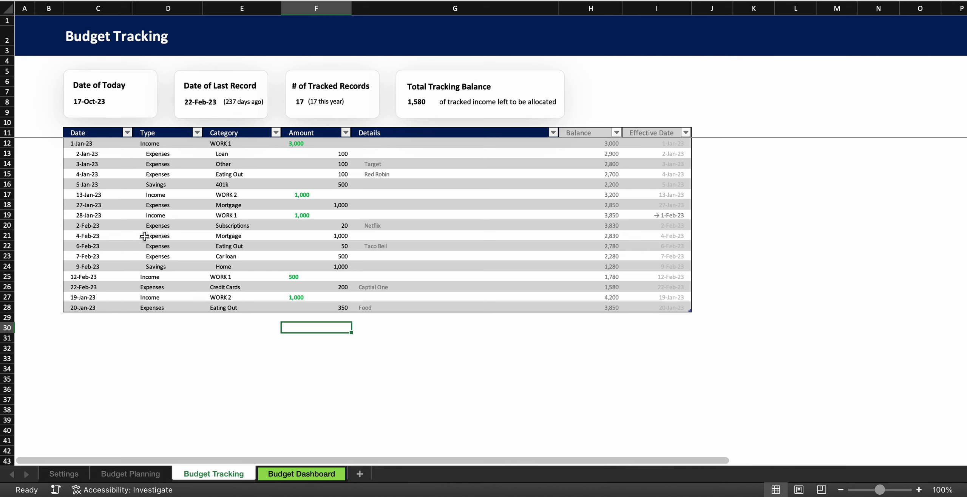
{"action": "left_click", "coordinate": [302, 473]}
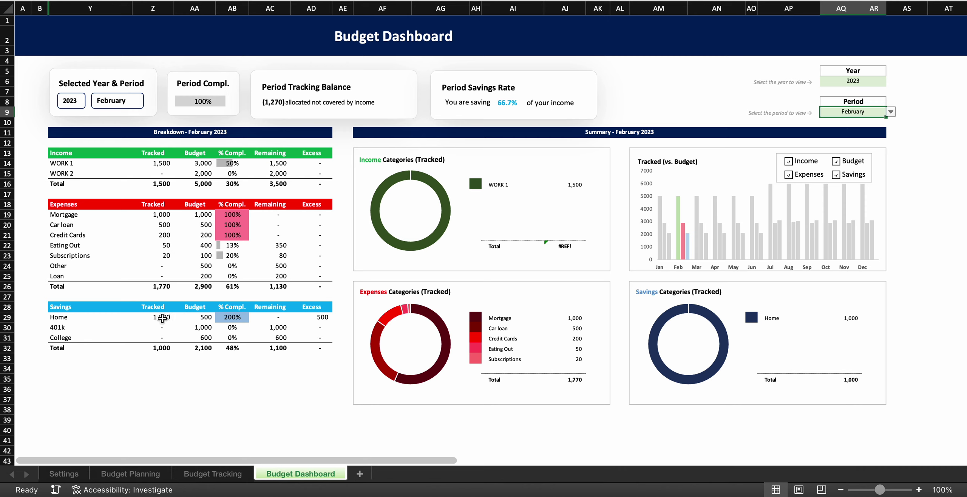
{"action": "left_click_drag", "start_coordinate": [162, 318], "coordinate": [204, 318]}
{"action": "left_click", "coordinate": [235, 339]}
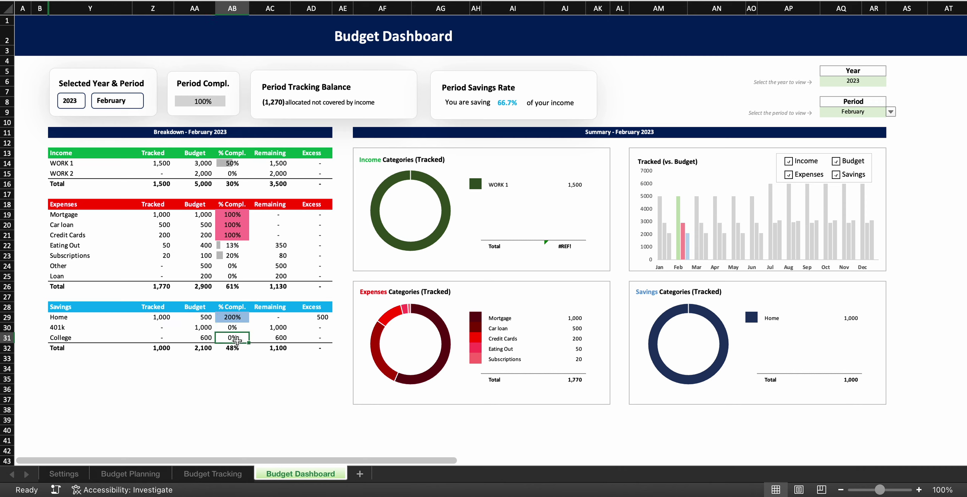
{"action": "left_click", "coordinate": [233, 359]}
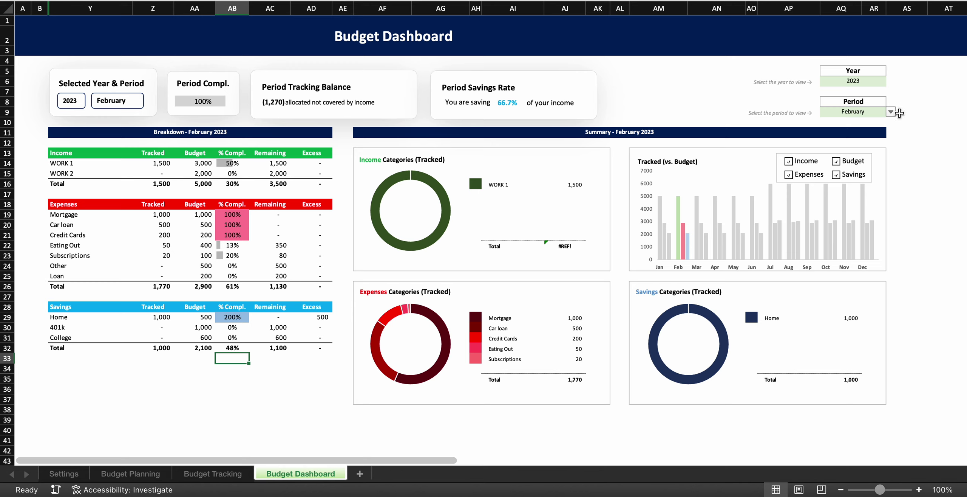
Step: Set the dashboard period to Total Year and compare the yearly breakdown with the Budget Tracking records
{"action": "left_click", "coordinate": [894, 117]}
{"action": "left_click", "coordinate": [873, 120]}
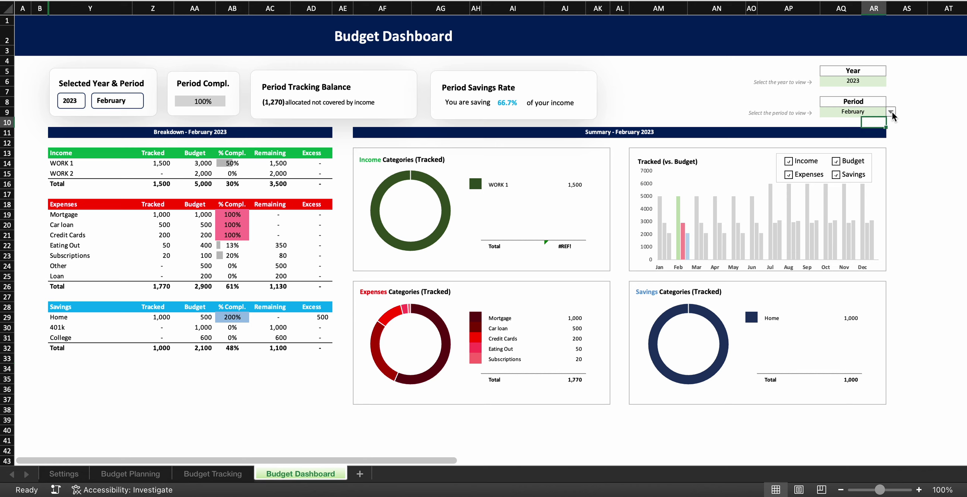
{"action": "left_click", "coordinate": [868, 112]}
{"action": "left_click", "coordinate": [891, 112]}
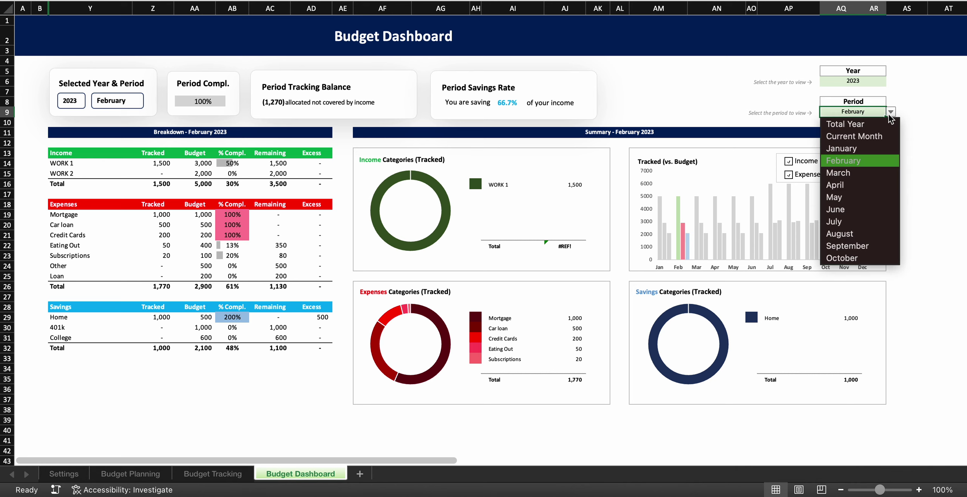
{"action": "left_click", "coordinate": [860, 127]}
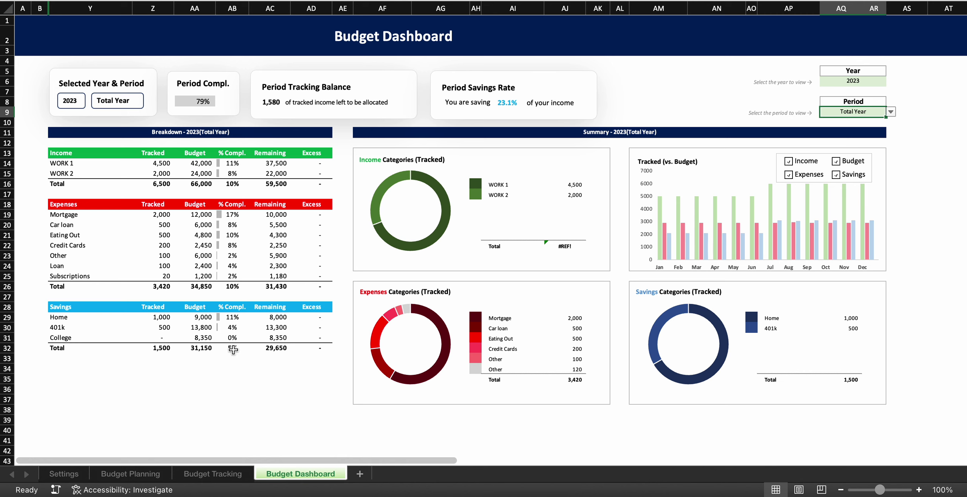
{"action": "left_click", "coordinate": [215, 472]}
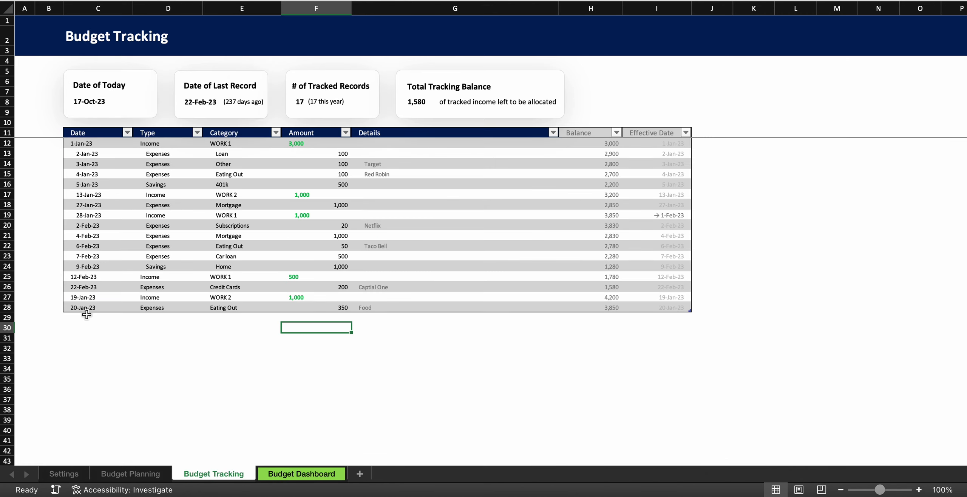
{"action": "left_click", "coordinate": [301, 474]}
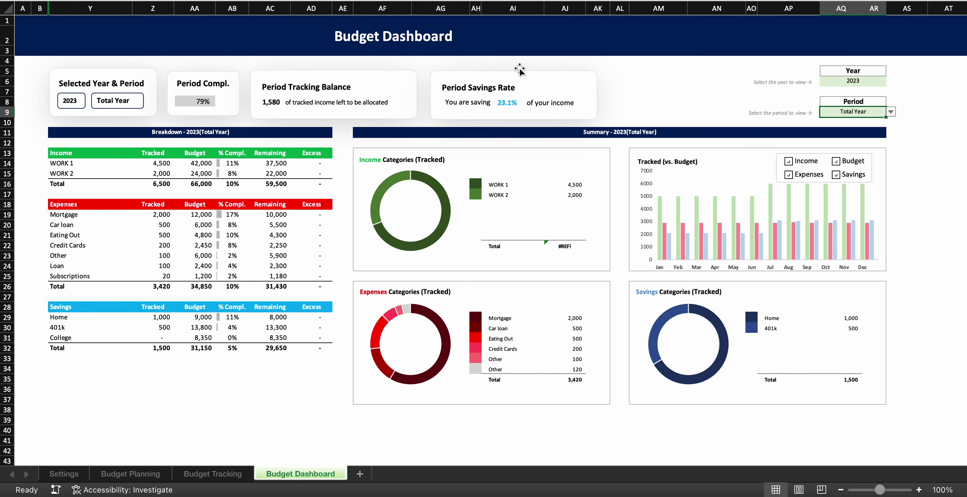
Step: Shift the Period Savings Rate card slightly to the right on the Budget Dashboard and deselect it
{"action": "left_click_drag", "start_coordinate": [517, 109], "coordinate": [528, 110]}
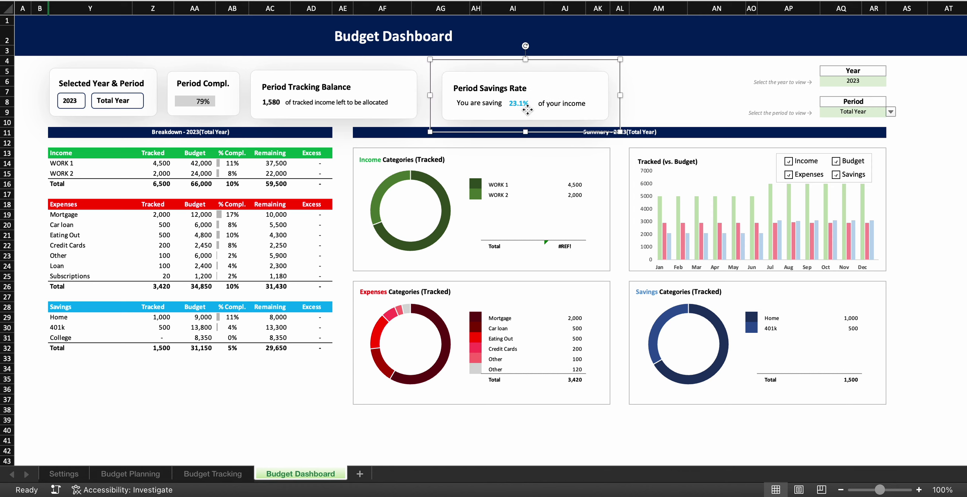
{"action": "left_click", "coordinate": [699, 84]}
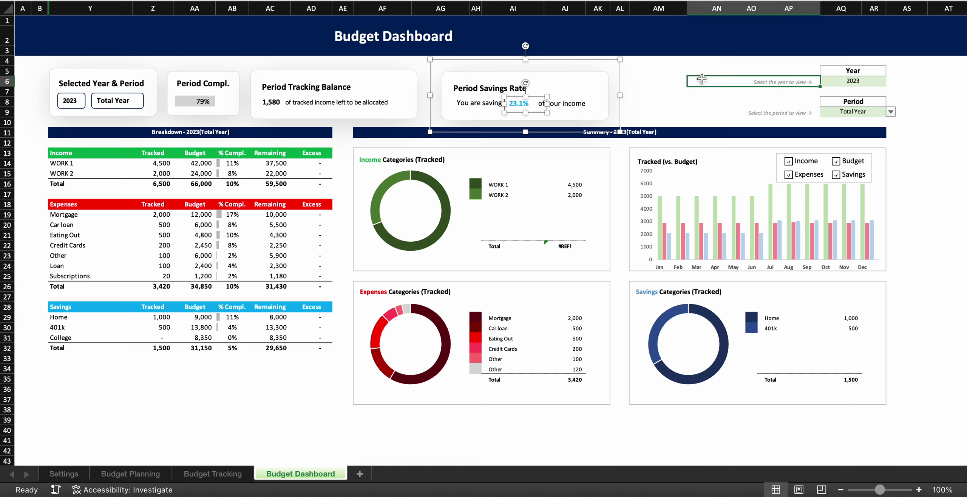
{"action": "left_click", "coordinate": [671, 119]}
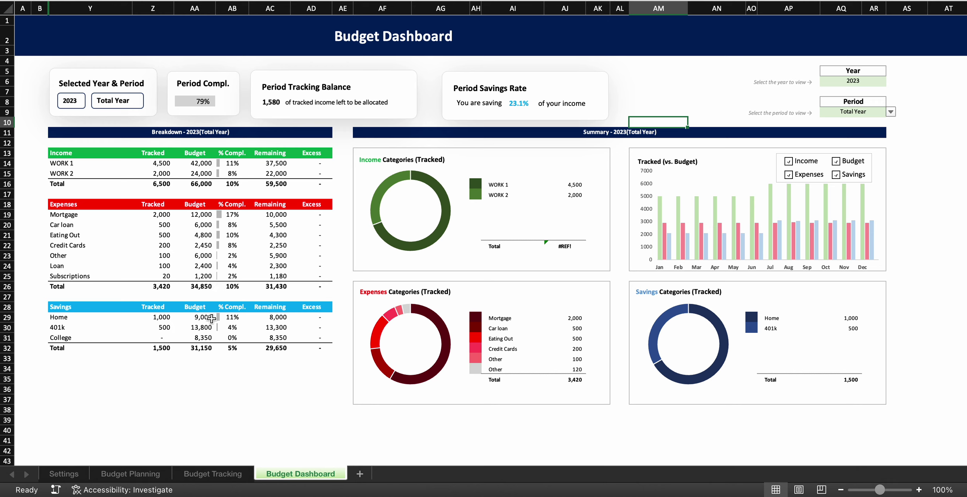
Step: Compare the Budget Tracking records and the Budget Planning amounts with the dashboard's Total Year breakdown
{"action": "left_click", "coordinate": [213, 473]}
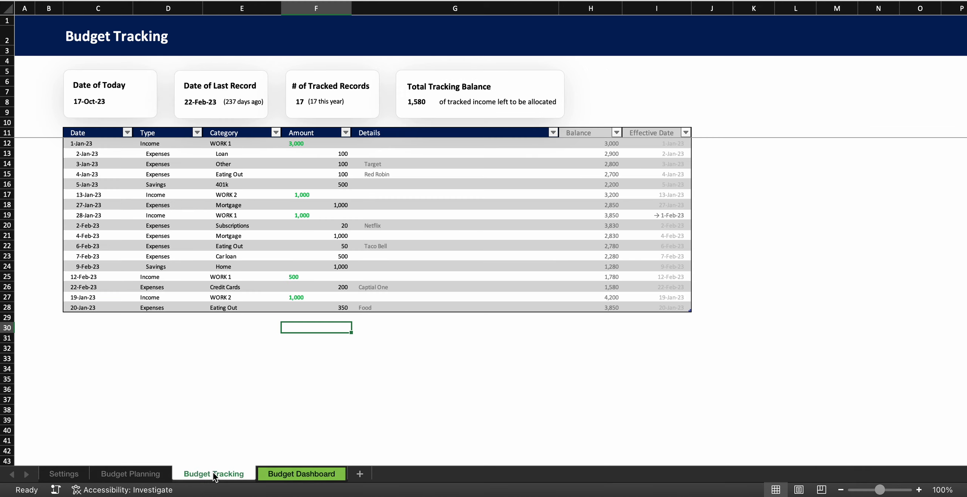
{"action": "left_click", "coordinate": [124, 474]}
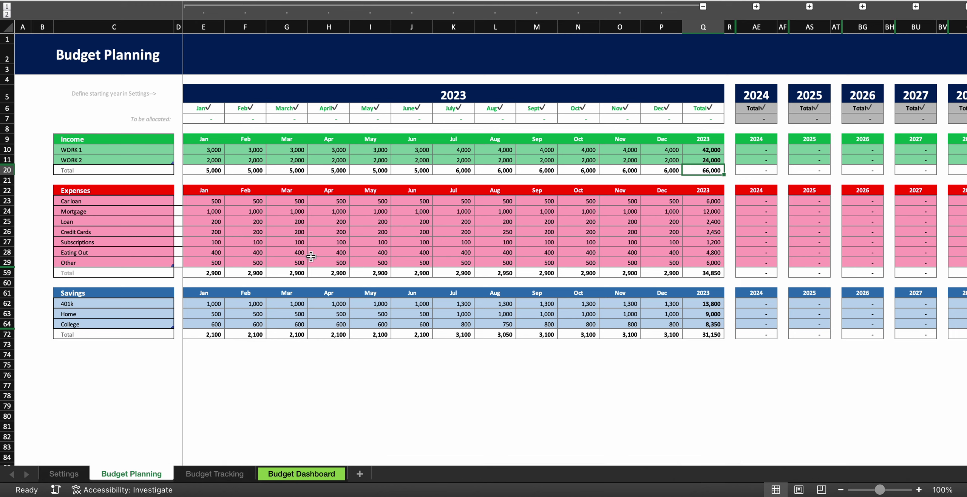
{"action": "left_click", "coordinate": [210, 473]}
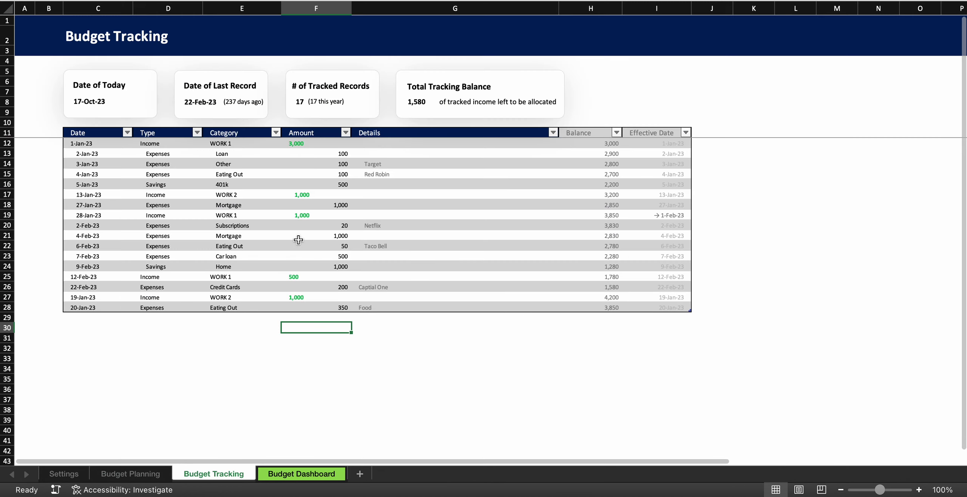
{"action": "left_click", "coordinate": [307, 473]}
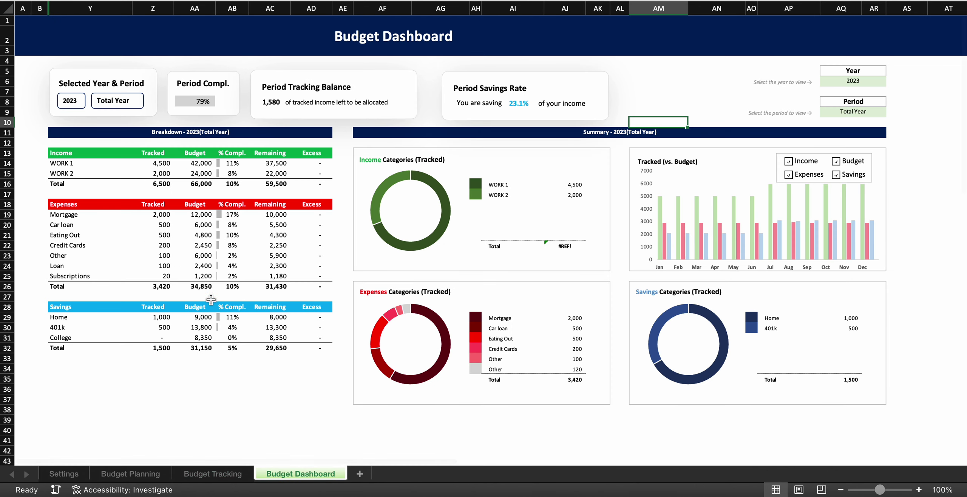
Step: Filter the Budget Tracking records by category so that only Subscriptions is shown
{"action": "left_click", "coordinate": [203, 474]}
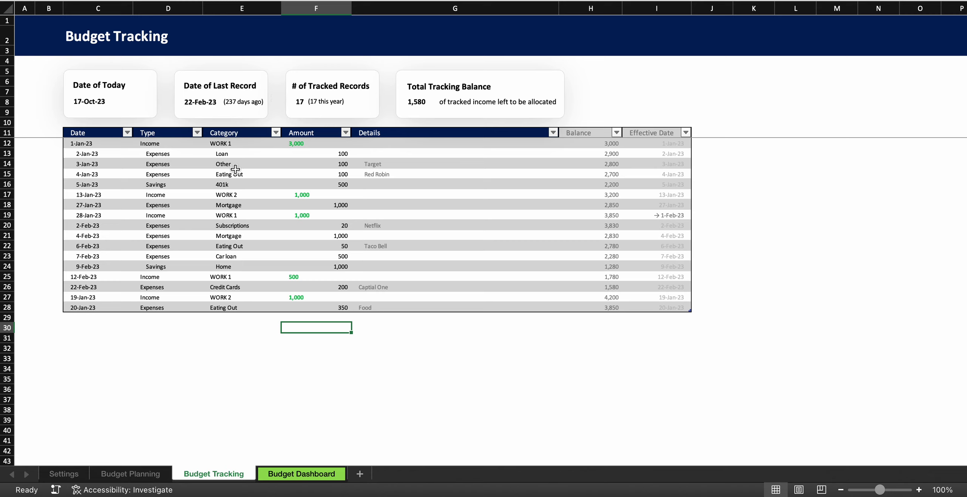
{"action": "left_click", "coordinate": [277, 132]}
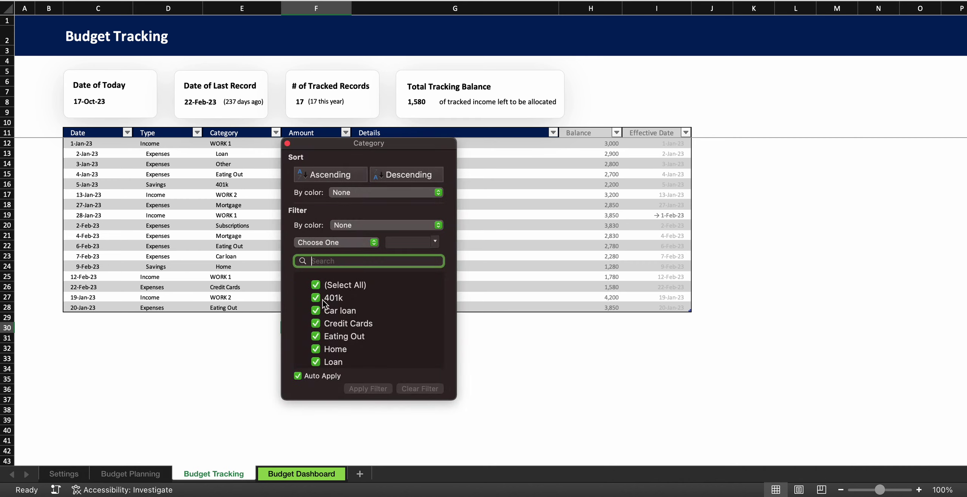
{"action": "left_click", "coordinate": [316, 285]}
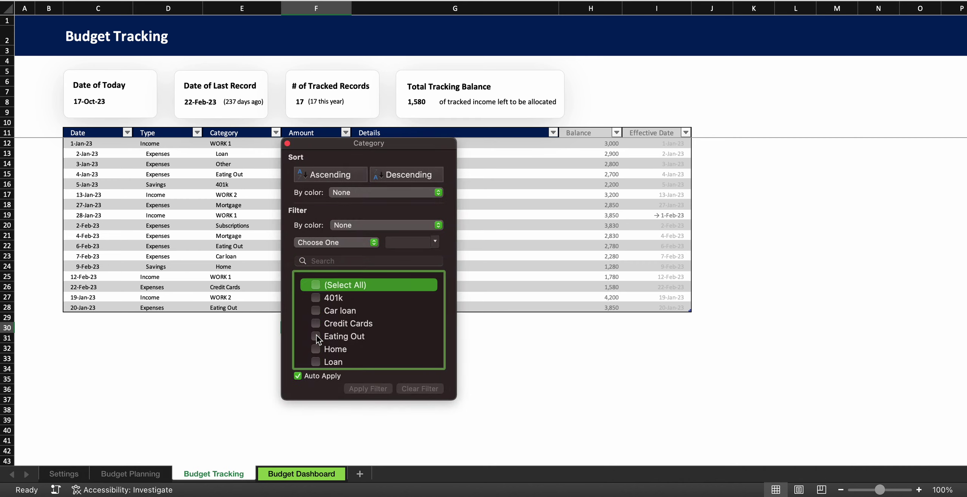
{"action": "scroll", "coordinate": [316, 338], "scroll_direction": "down", "scroll_amount": 4}
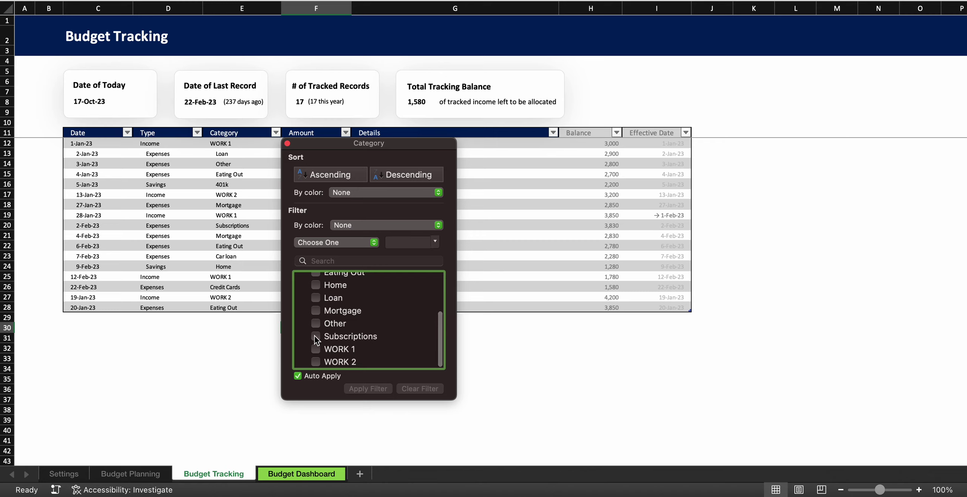
{"action": "left_click", "coordinate": [316, 336]}
{"action": "left_click", "coordinate": [243, 286]}
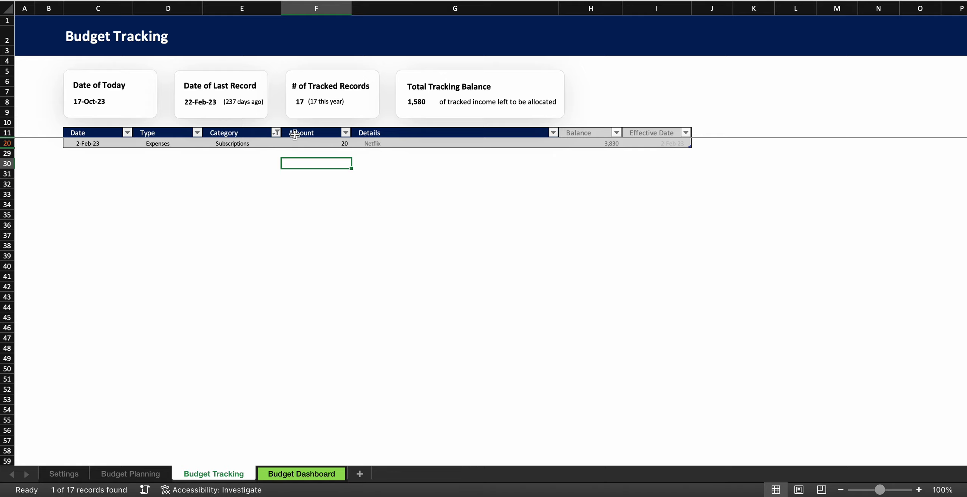
Step: Reset the Category filter to show the records of all categories again
{"action": "left_click", "coordinate": [277, 133]}
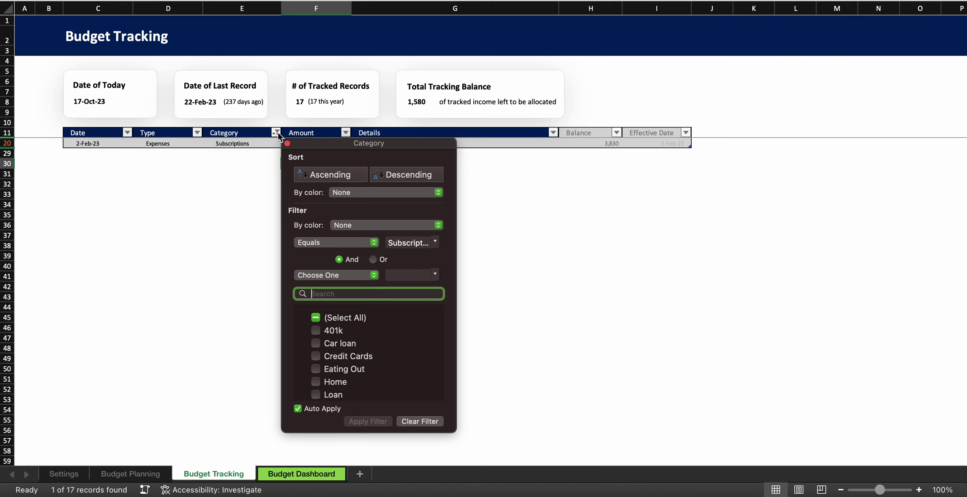
{"action": "left_click", "coordinate": [318, 318]}
{"action": "left_click", "coordinate": [250, 389]}
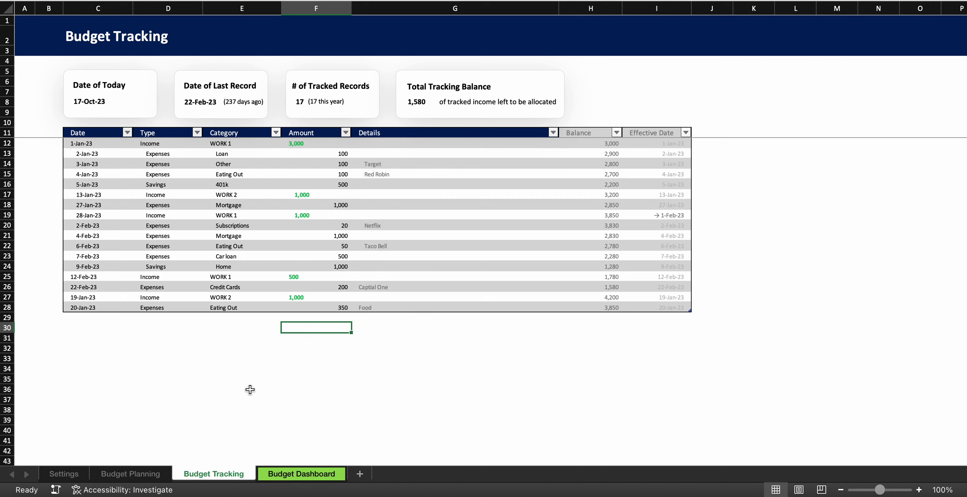
Step: Filter the Budget Tracking records by type so that only Expenses is shown
{"action": "left_click", "coordinate": [198, 132]}
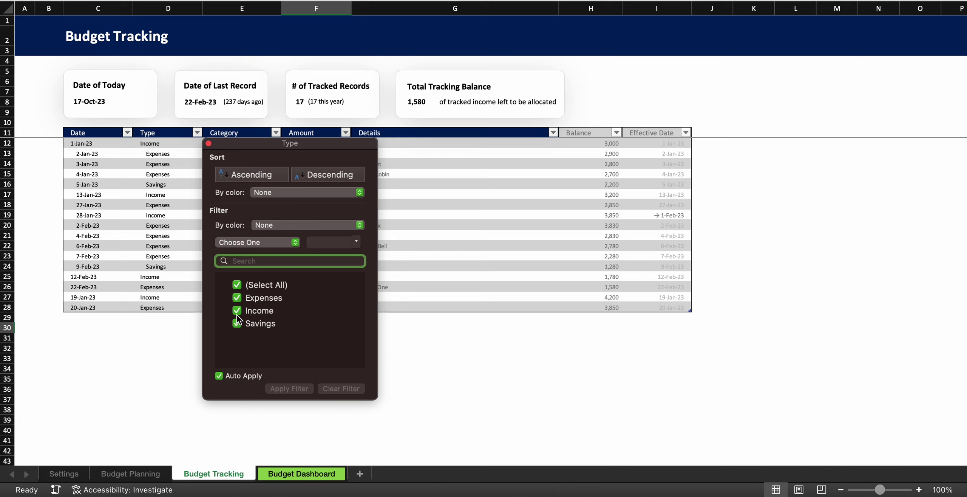
{"action": "left_click", "coordinate": [237, 285]}
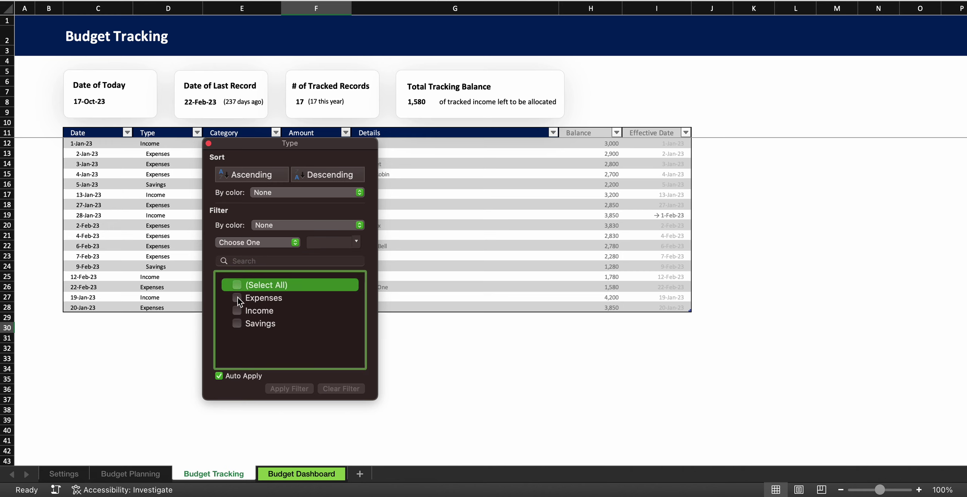
{"action": "left_click", "coordinate": [238, 297]}
{"action": "left_click", "coordinate": [163, 312]}
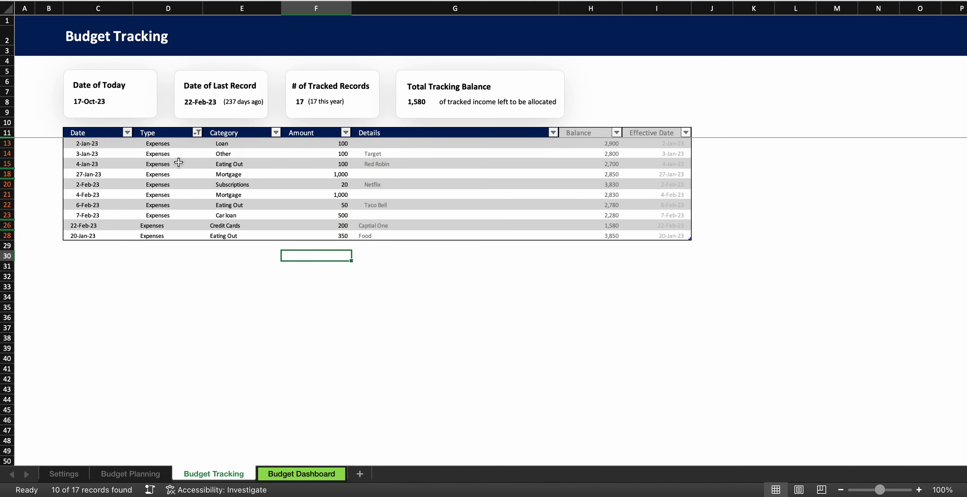
Step: Reset the Type filter to show all record types again
{"action": "left_click", "coordinate": [197, 132]}
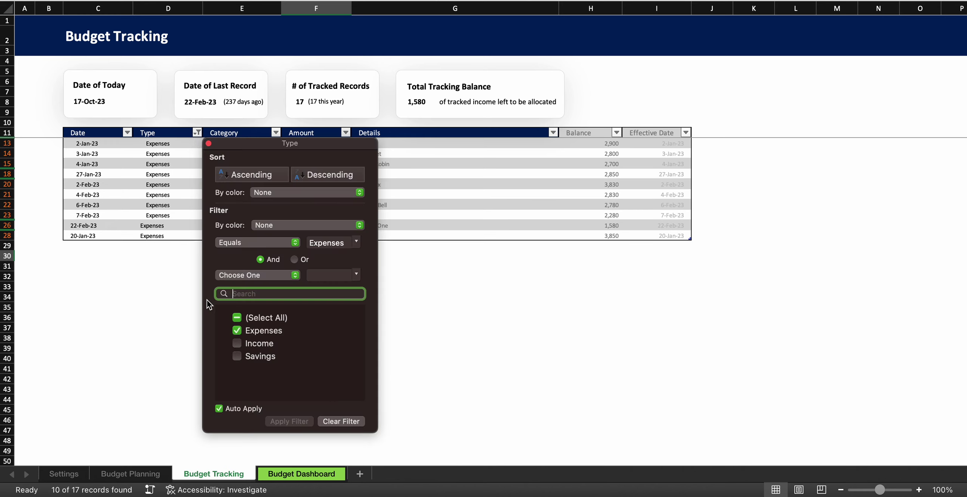
{"action": "left_click", "coordinate": [237, 318]}
{"action": "left_click", "coordinate": [165, 368]}
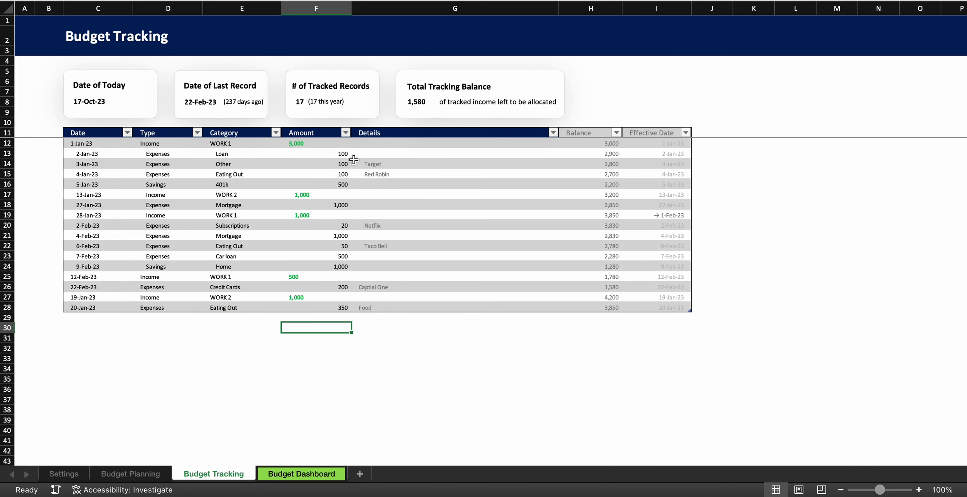
Step: Look through the sort and filter options of the Amount and Date columns without applying any
{"action": "left_click", "coordinate": [346, 133]}
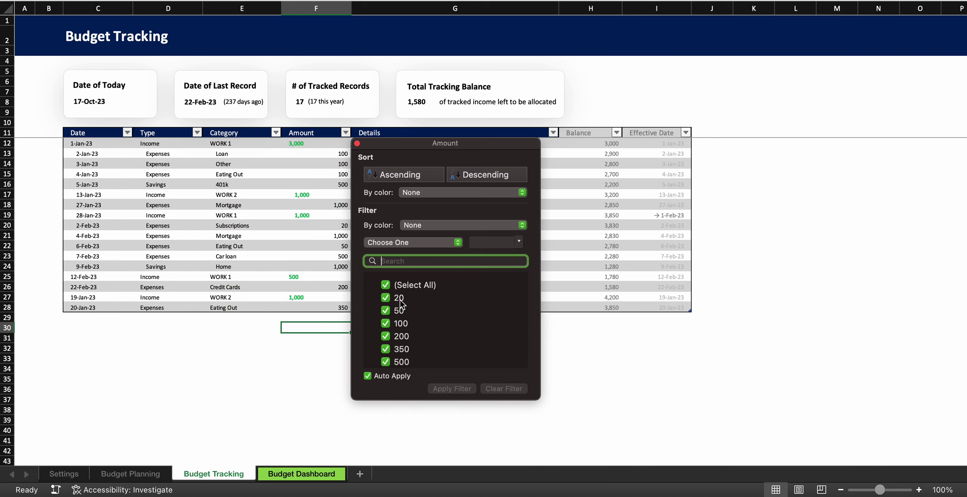
{"action": "scroll", "coordinate": [410, 315], "scroll_direction": "down", "scroll_amount": 2}
{"action": "scroll", "coordinate": [410, 315], "scroll_direction": "up", "scroll_amount": 2}
{"action": "scroll", "coordinate": [410, 315], "scroll_direction": "down", "scroll_amount": 2}
{"action": "scroll", "coordinate": [410, 316], "scroll_direction": "up", "scroll_amount": 2}
{"action": "left_click", "coordinate": [292, 405]}
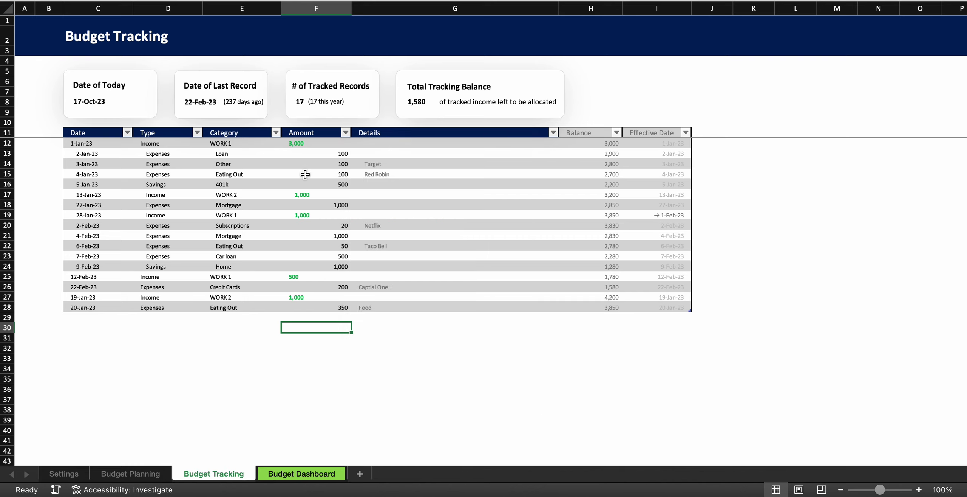
{"action": "left_click", "coordinate": [128, 132]}
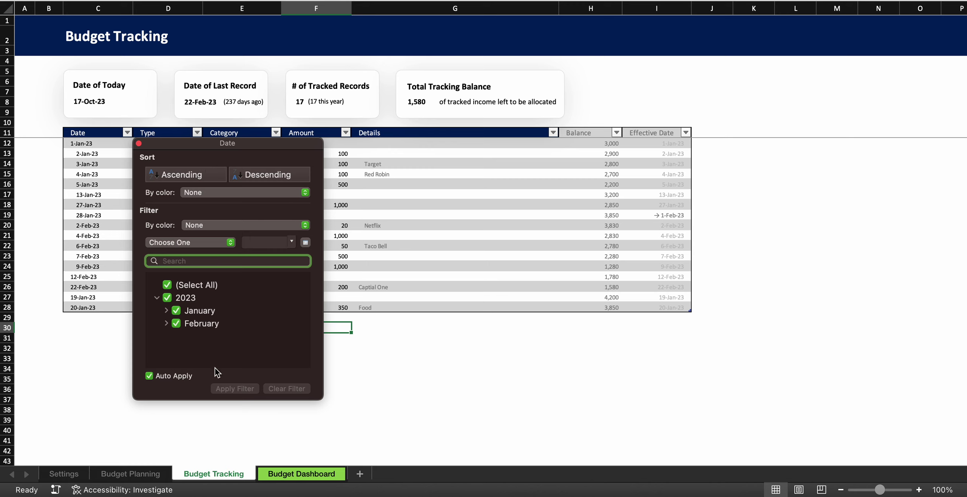
{"action": "left_click", "coordinate": [187, 424]}
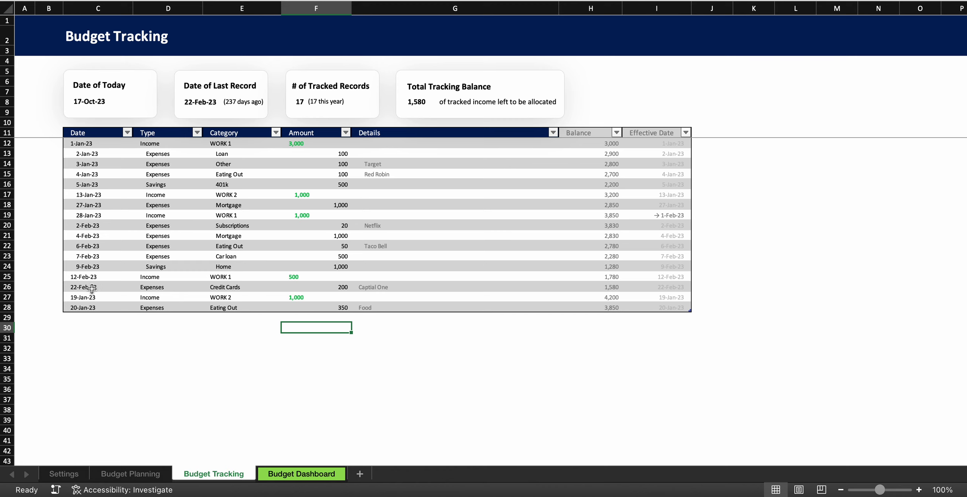
Step: Sort the Budget Tracking records by date, trying descending before settling on ascending order, and return to the Budget Dashboard
{"action": "left_click", "coordinate": [128, 132]}
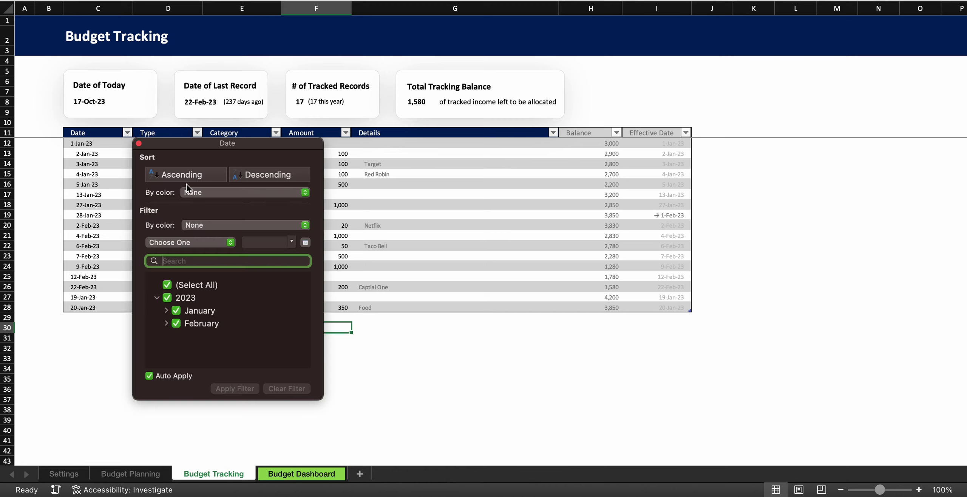
{"action": "left_click", "coordinate": [267, 175]}
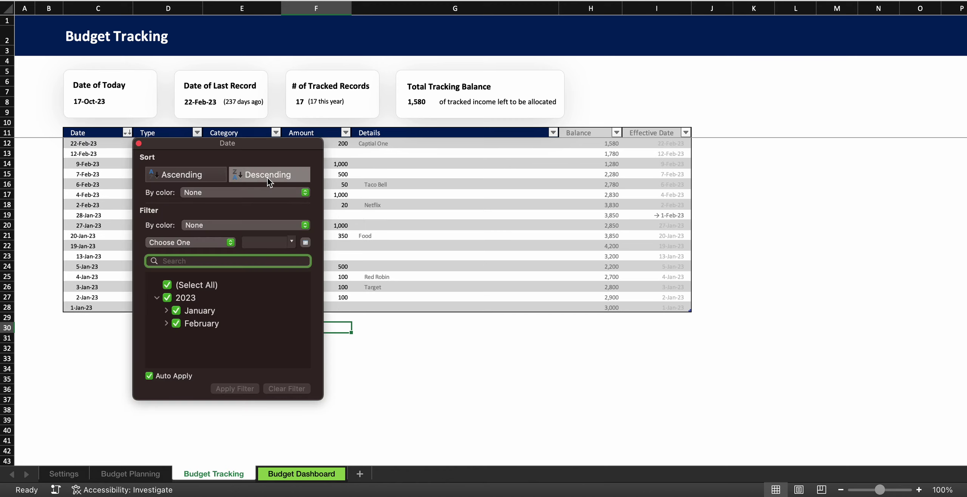
{"action": "left_click", "coordinate": [200, 175]}
{"action": "left_click", "coordinate": [109, 336]}
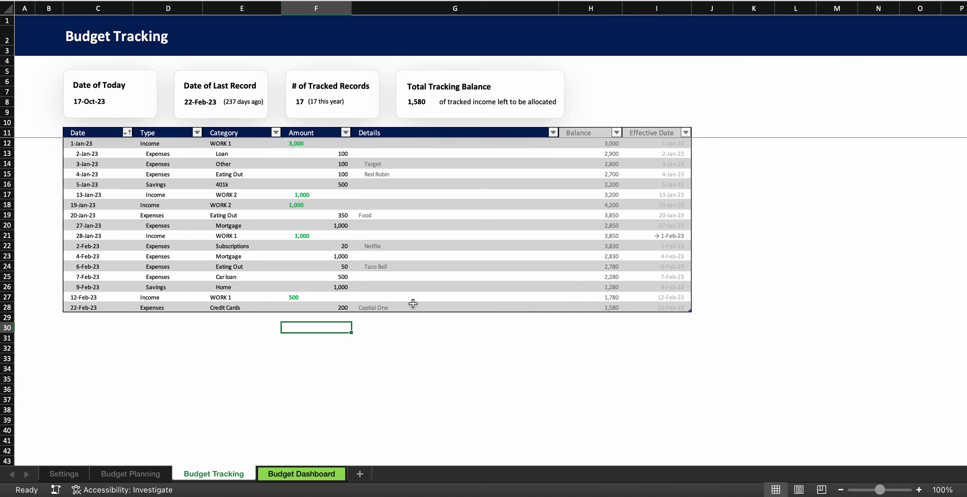
{"action": "left_click", "coordinate": [290, 478]}
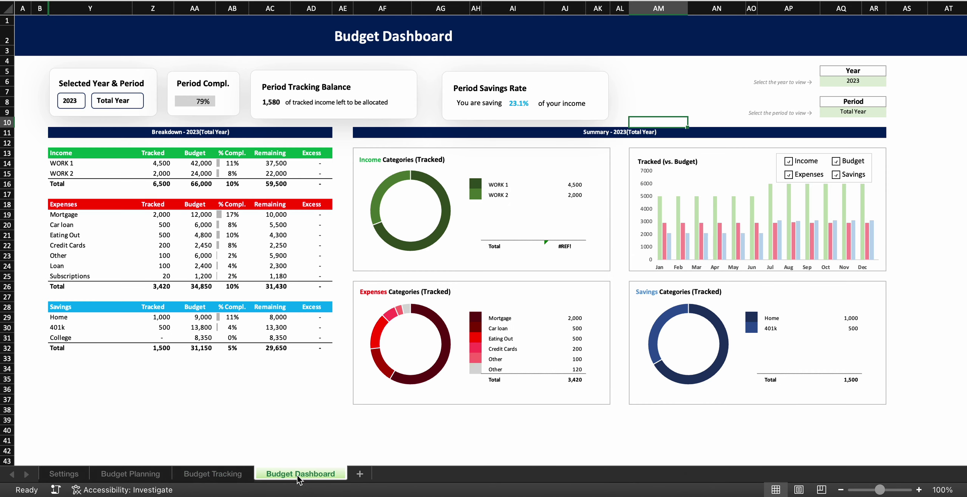